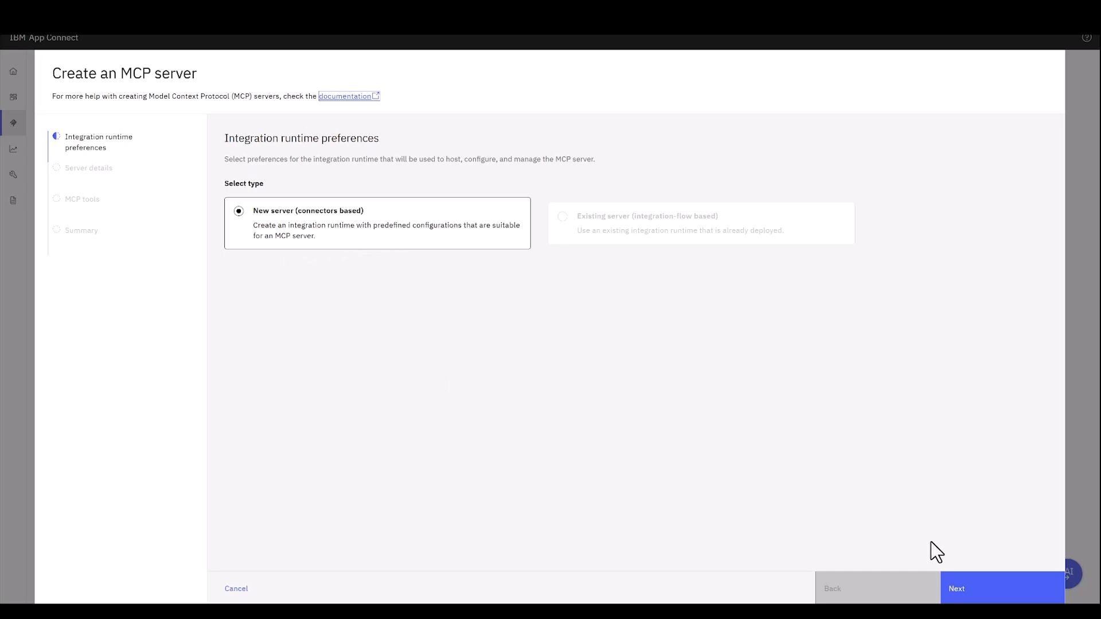
# Create a connectors-based integration runtime for a new MCP server named my-demo-mcp, keeping the default version and license settings.
pyautogui.click(995, 591)
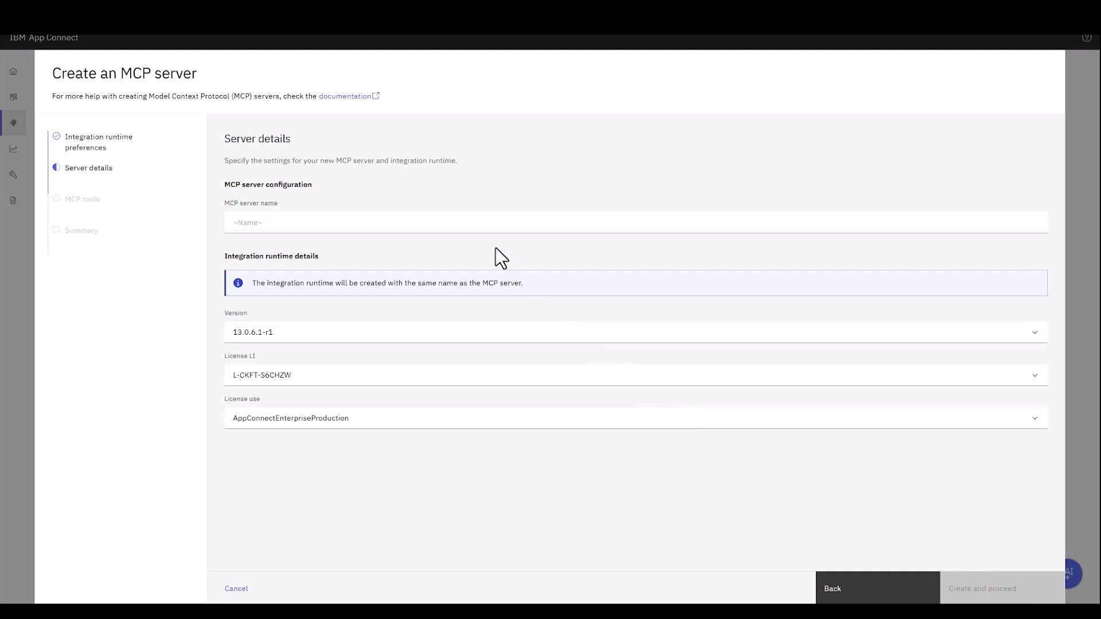
pyautogui.click(453, 223)
pyautogui.write('my')
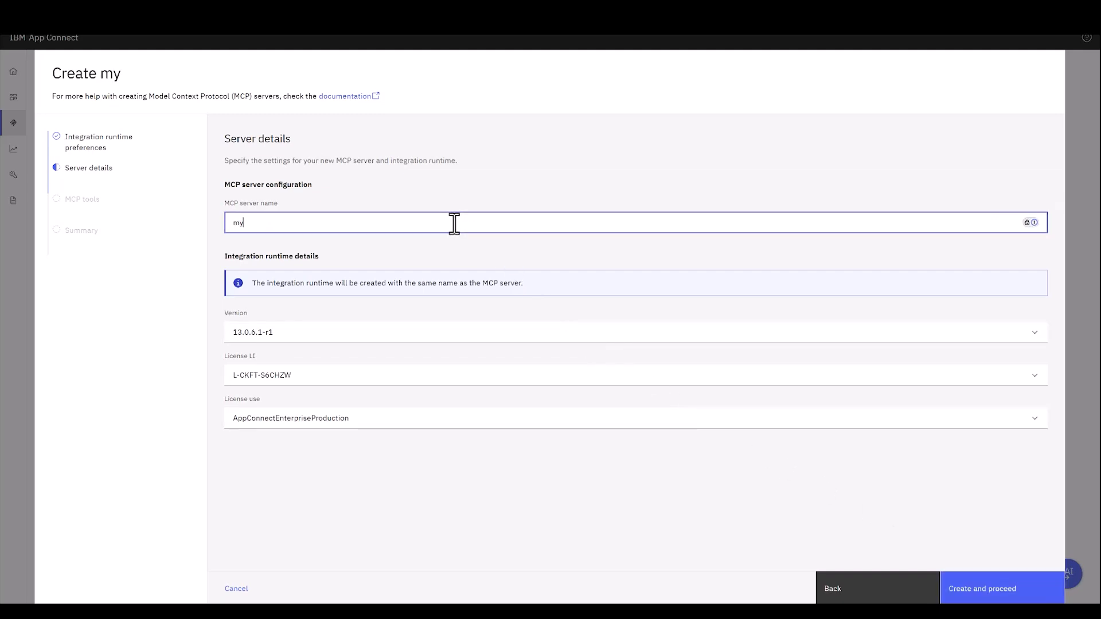
pyautogui.write('-demo-mcp')
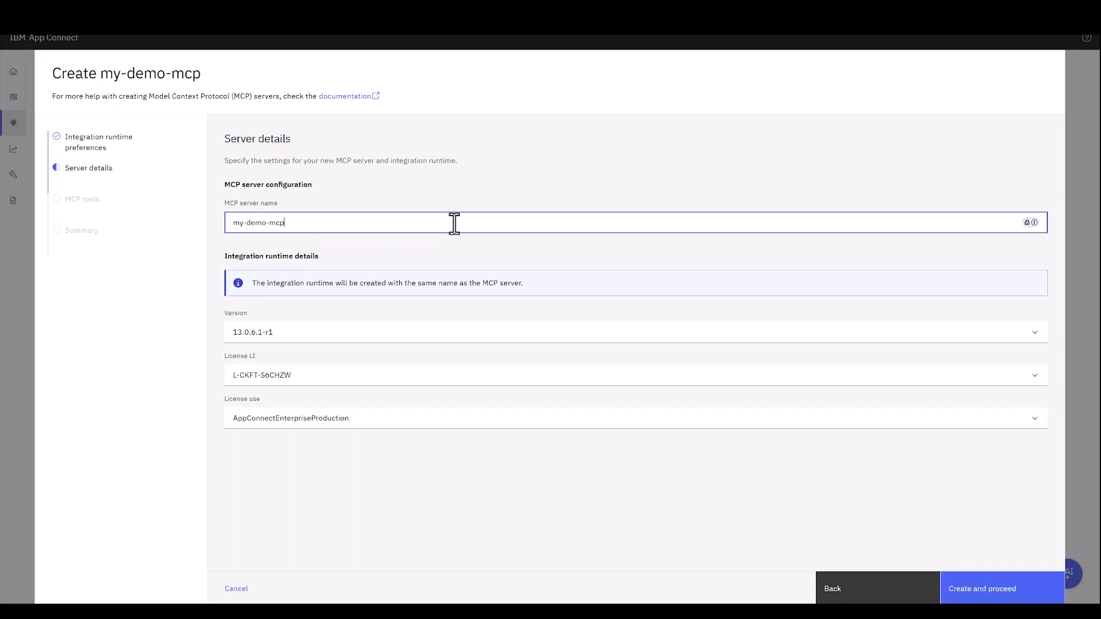
pyautogui.click(1003, 599)
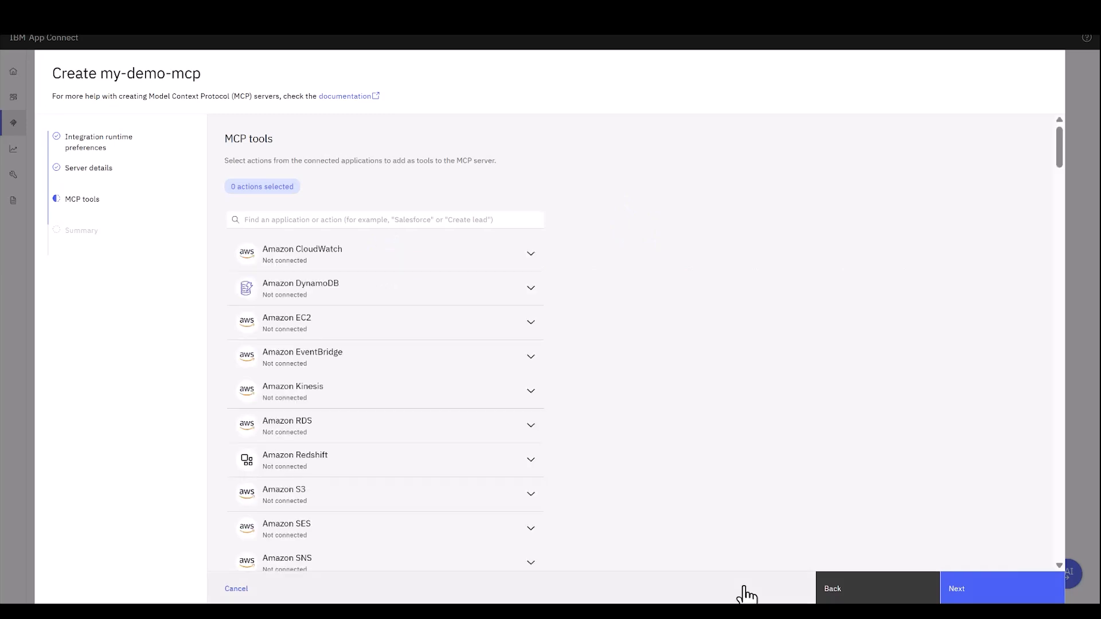
# Find the Slack application among the MCP tools and connect it by entering the Slack access token.
pyautogui.click(334, 220)
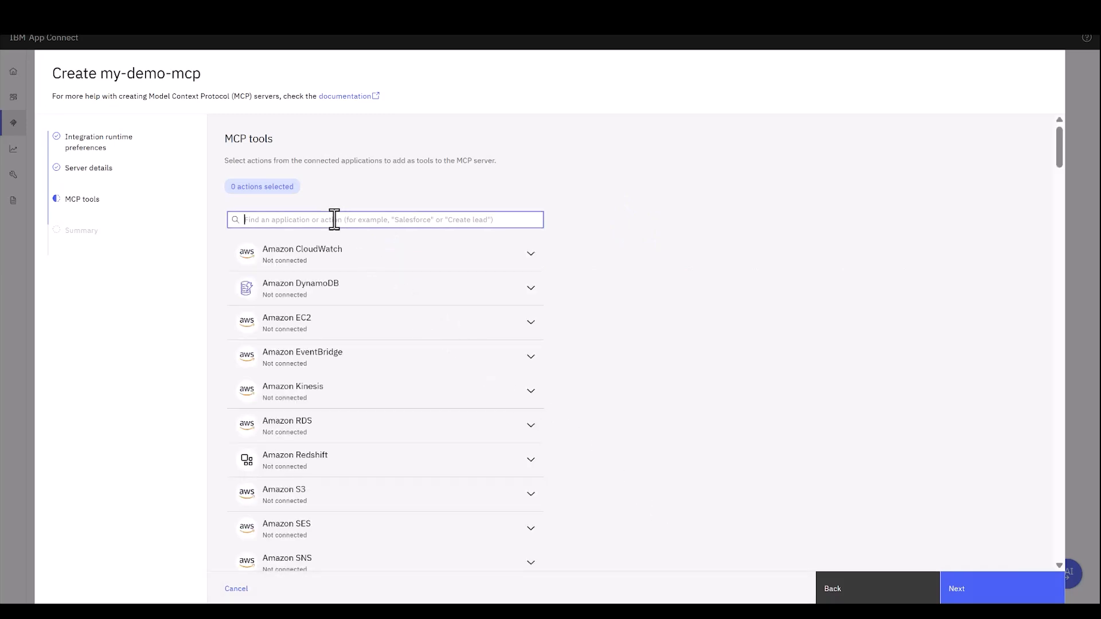
pyautogui.write('Slack')
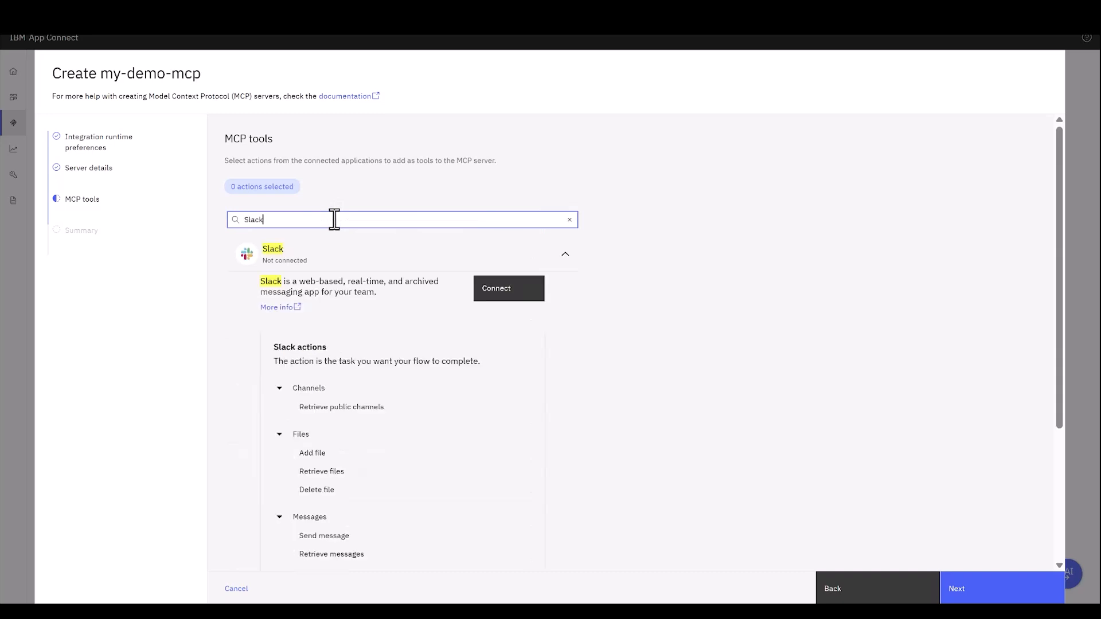
pyautogui.click(503, 292)
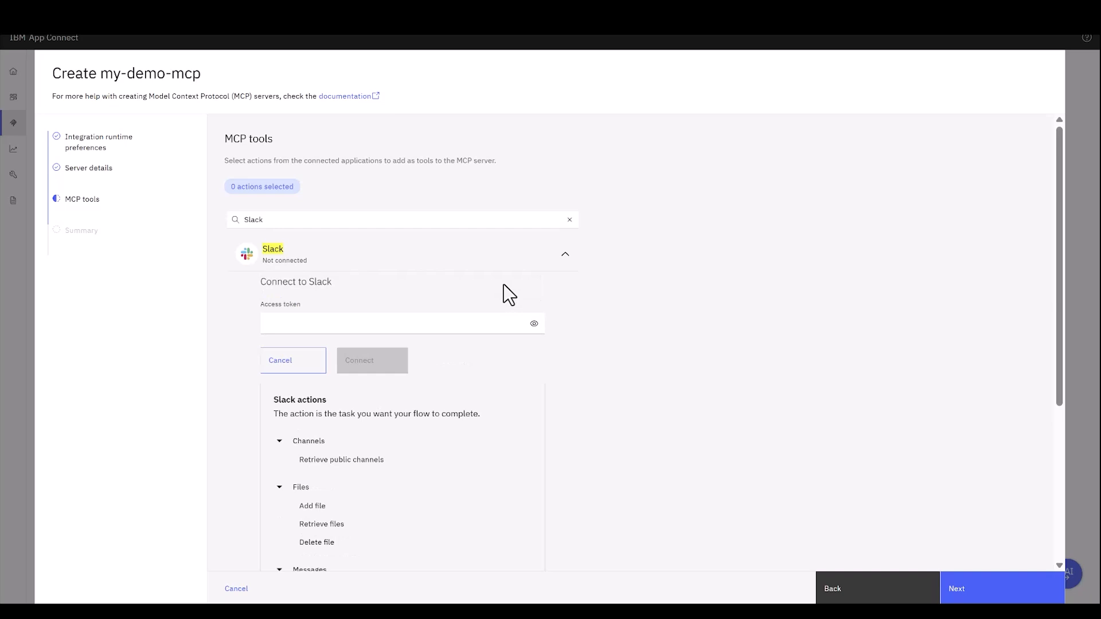
pyautogui.click(477, 323)
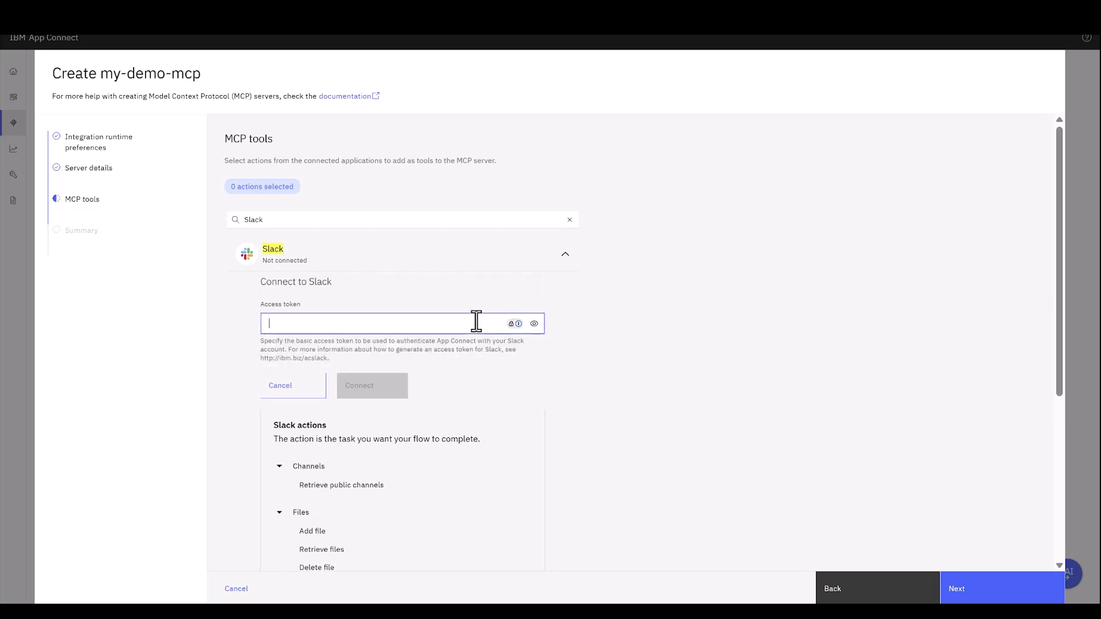
pyautogui.hotkey('ctrl', 'v')
pyautogui.click(381, 387)
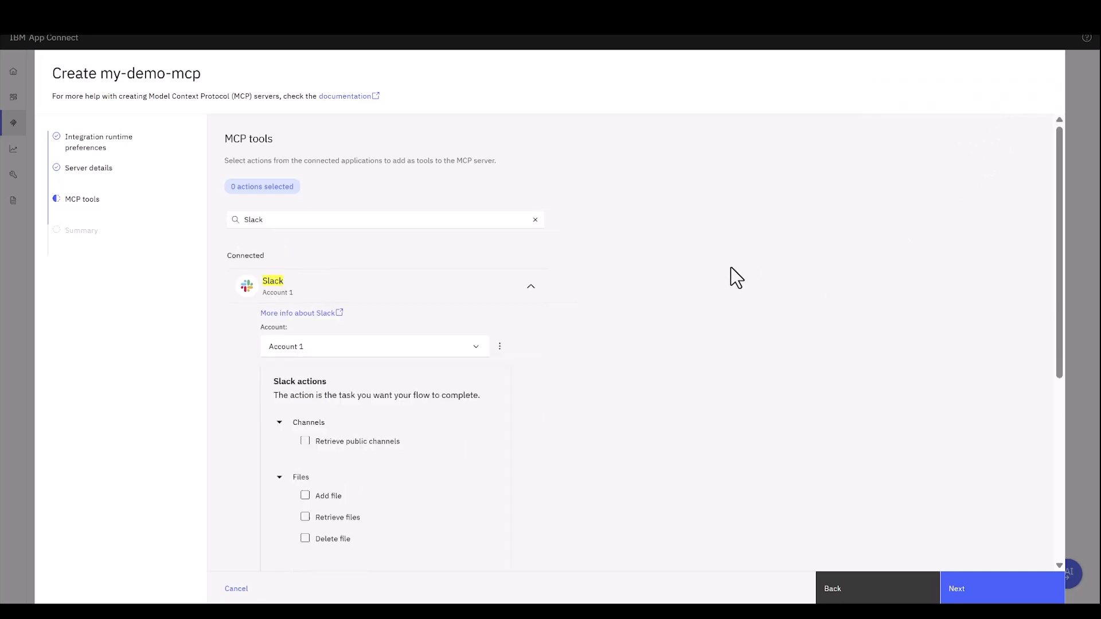
# Find Salesforce and connect it with OAuth 2.0 password authorization, entering the login URL, username, password, client ID, client secret and API version 54.0.
pyautogui.click(281, 220)
pyautogui.hotkey('ctrl', 'a')
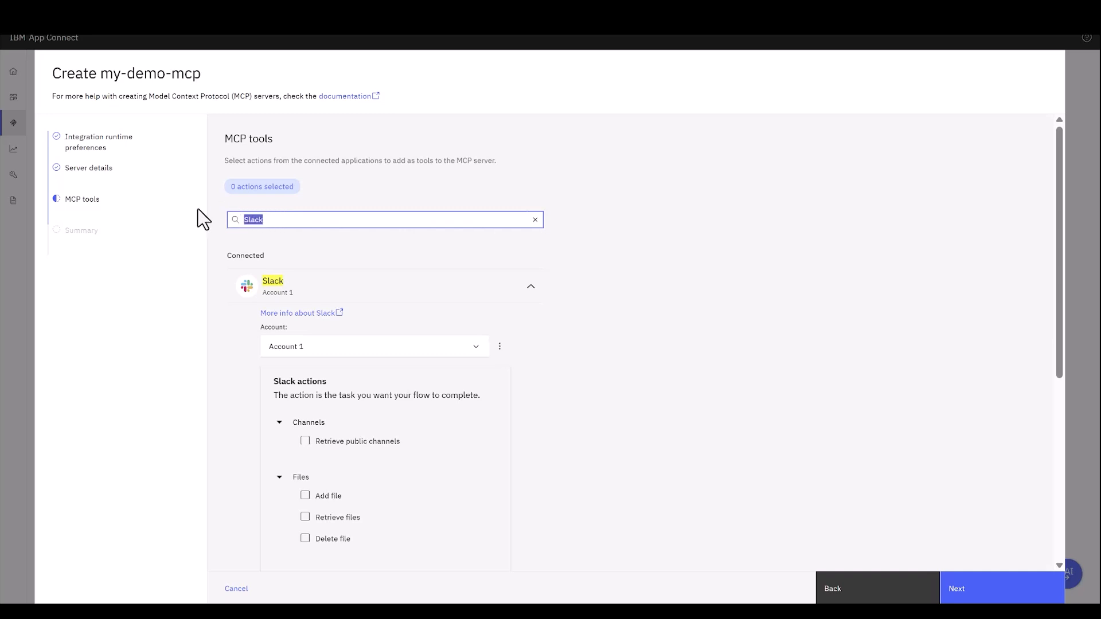
pyautogui.write('Salesforce')
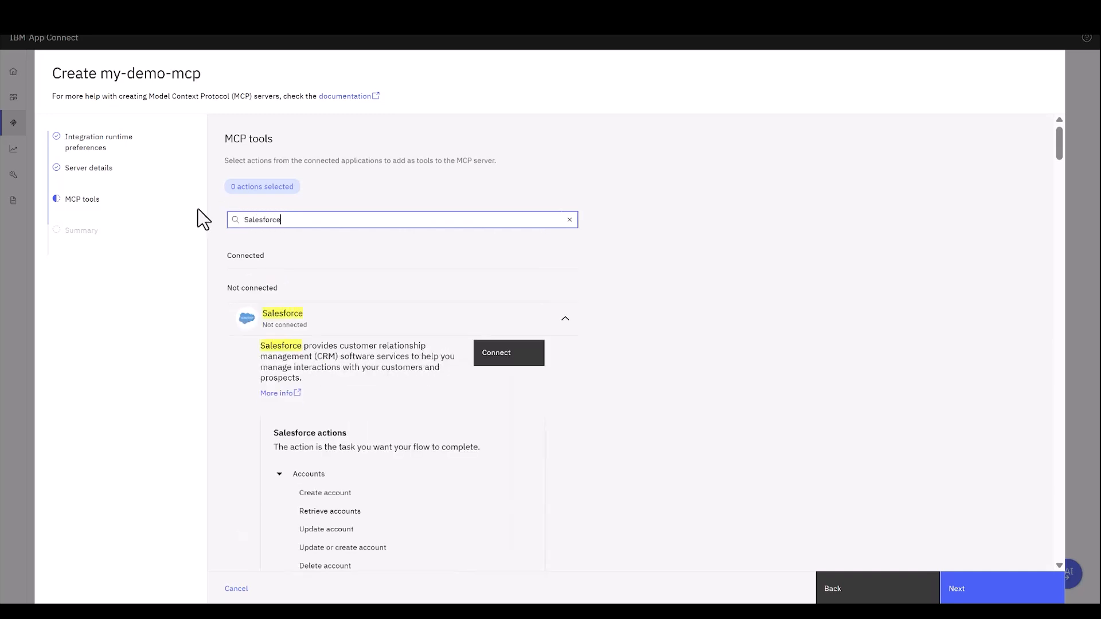
pyautogui.click(500, 353)
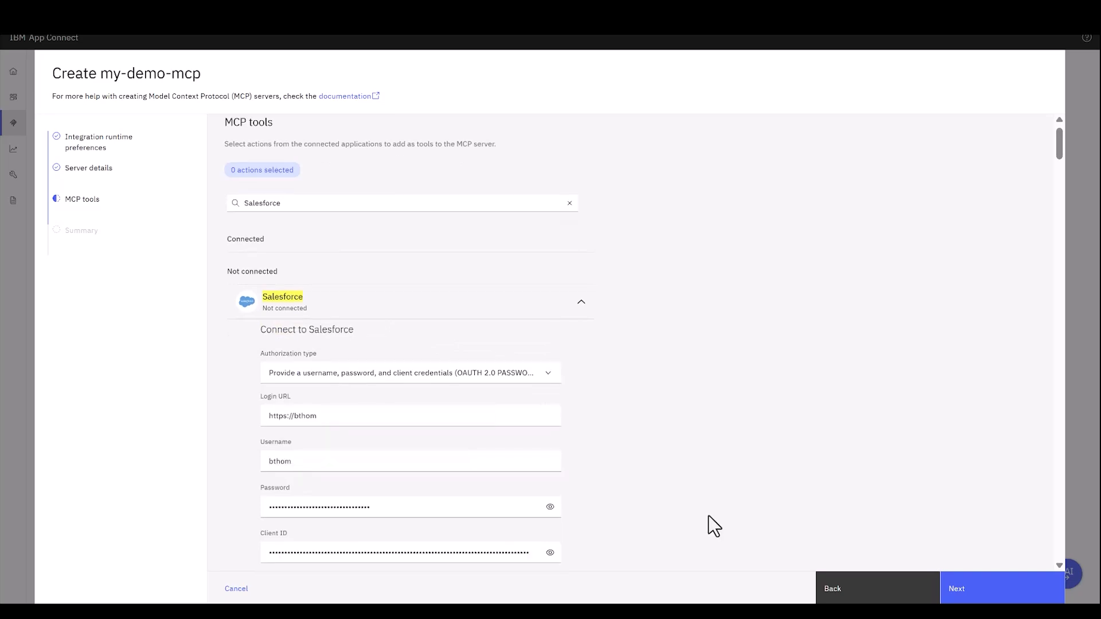
pyautogui.press('Tab')
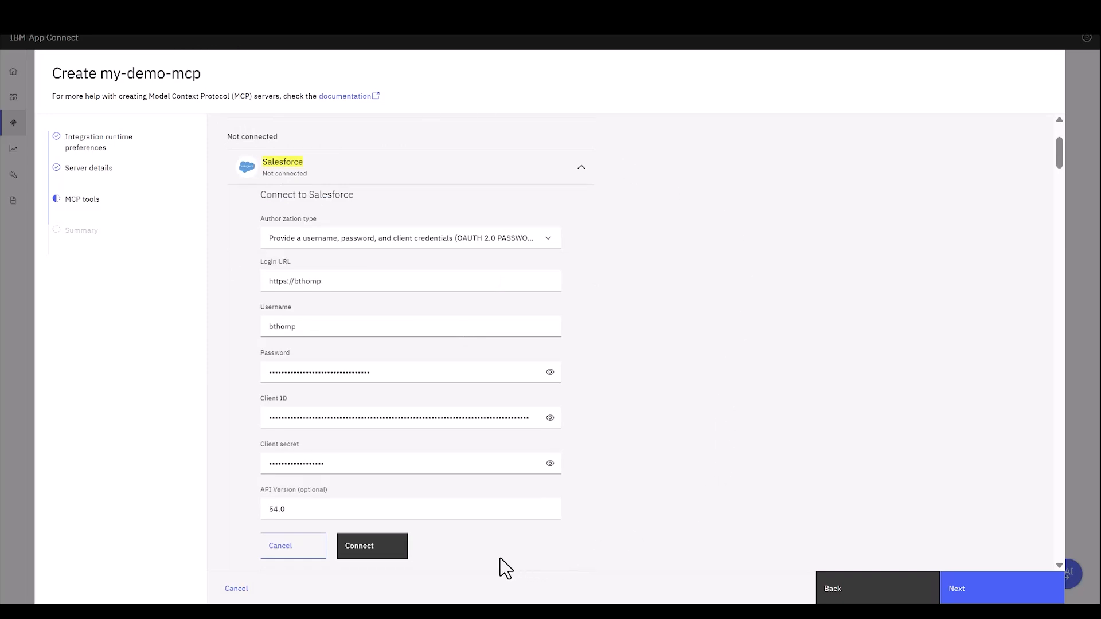
pyautogui.click(380, 550)
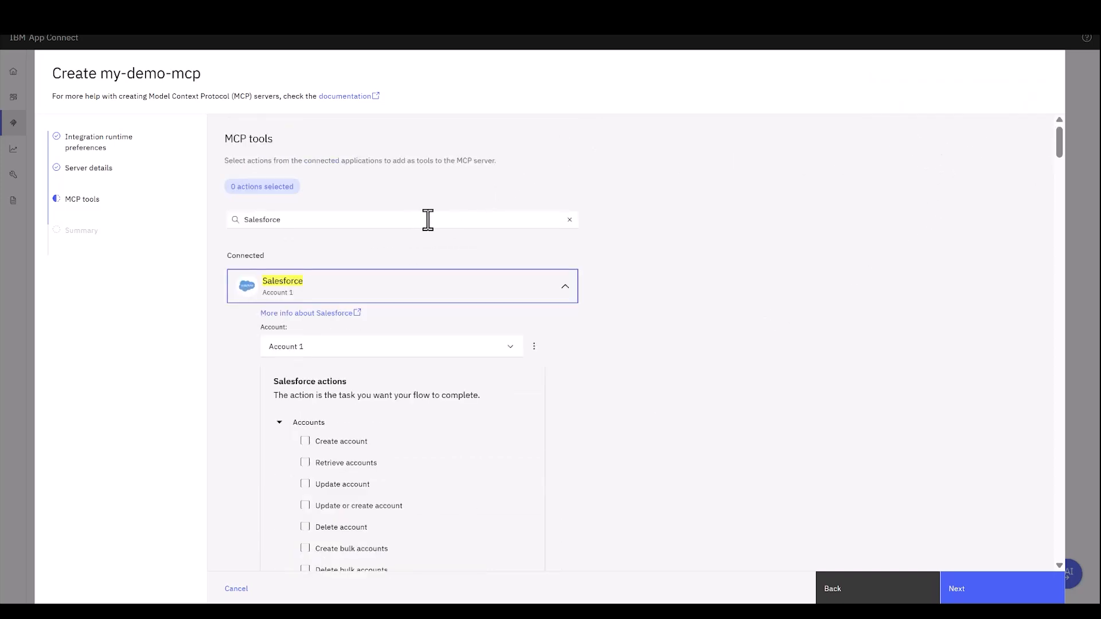
# Clear the application search and add the Retrieve contacts action from Salesforce's Contacts group to the MCP server's tools.
pyautogui.click(570, 219)
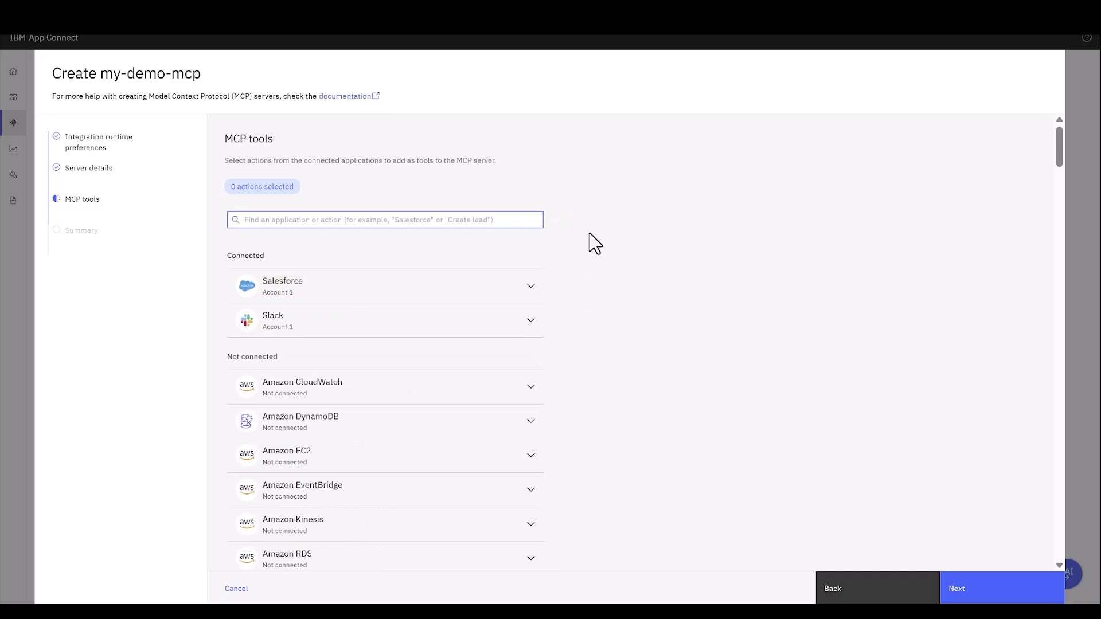
pyautogui.click(528, 303)
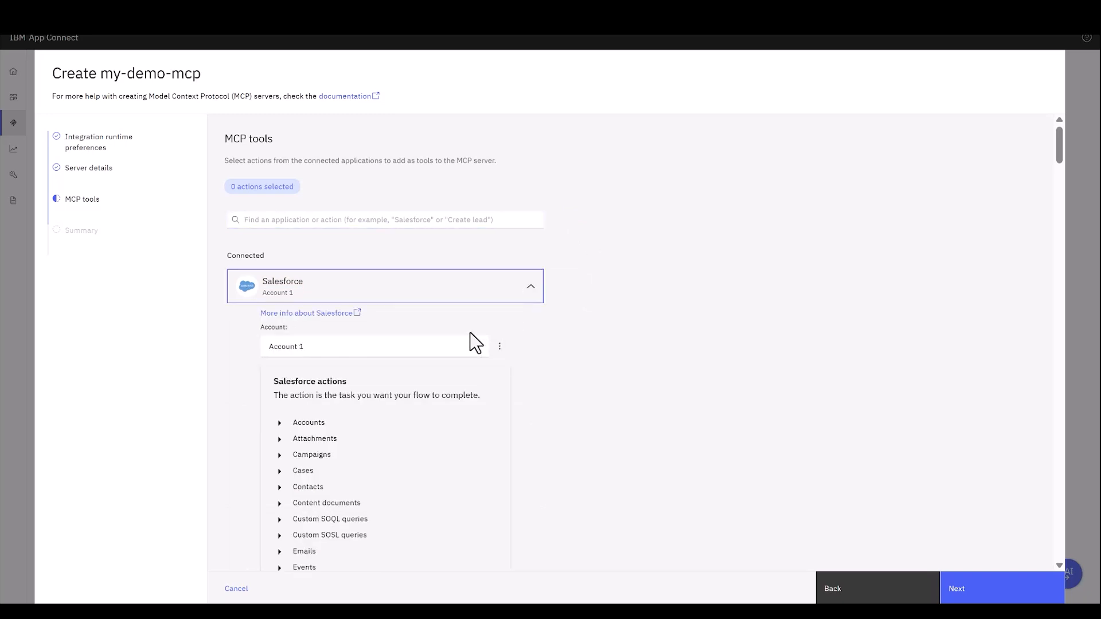
pyautogui.click(286, 488)
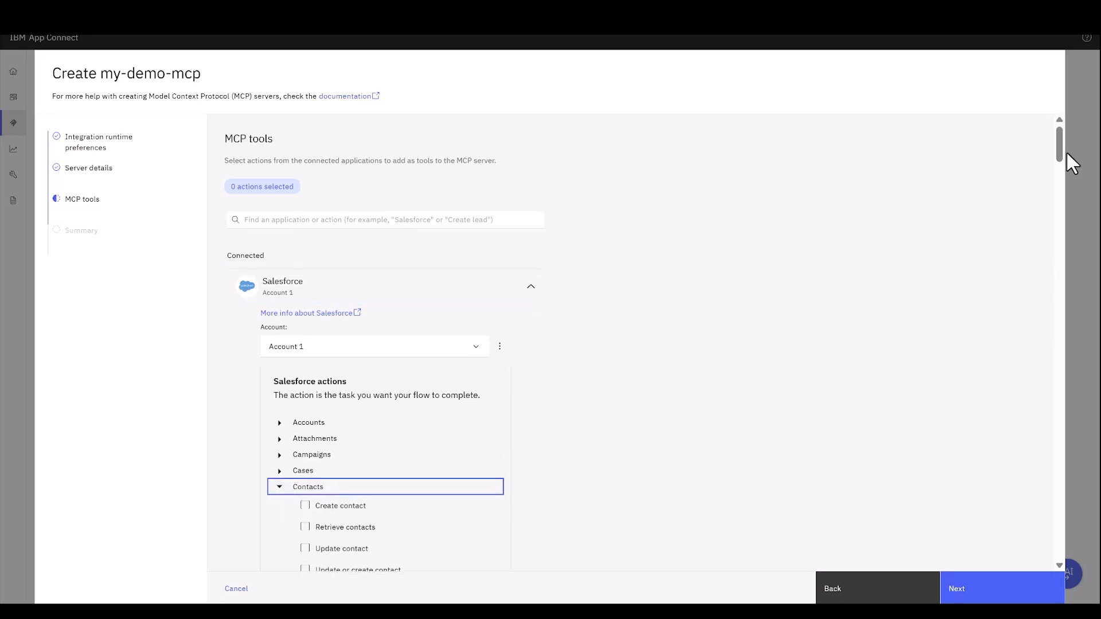
pyautogui.moveTo(1061, 151); pyautogui.dragTo(1056, 163)
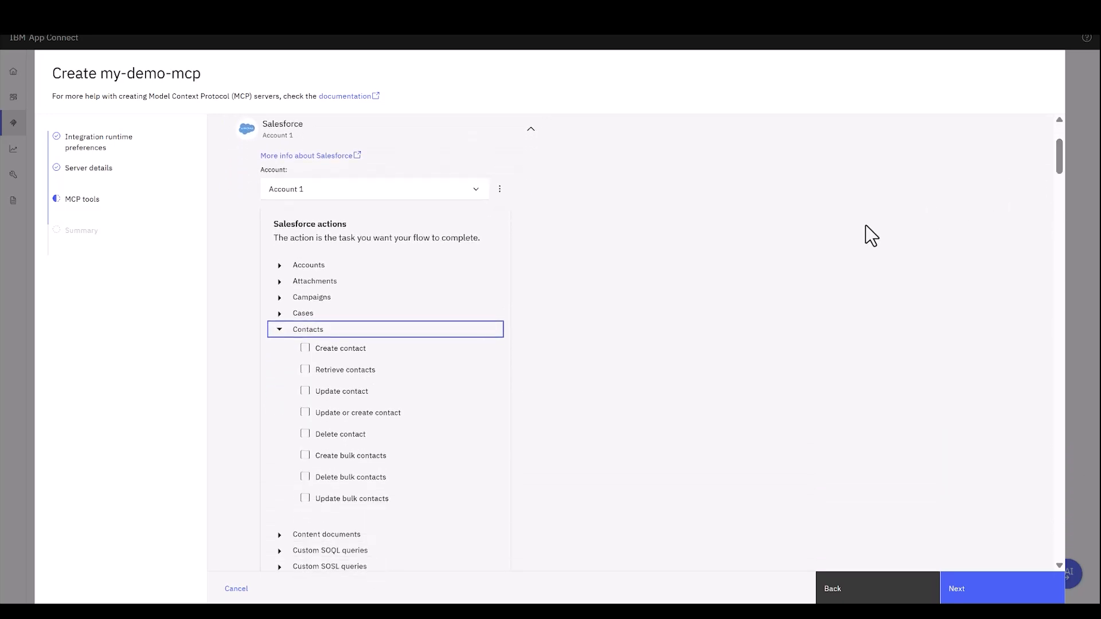
pyautogui.click(305, 369)
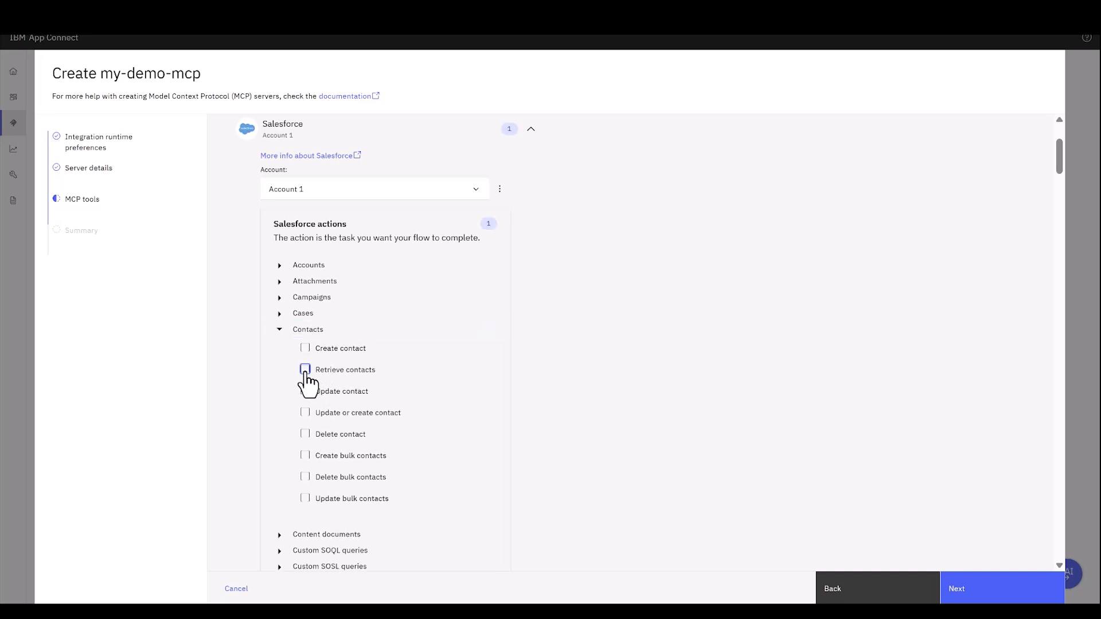
pyautogui.click(280, 331)
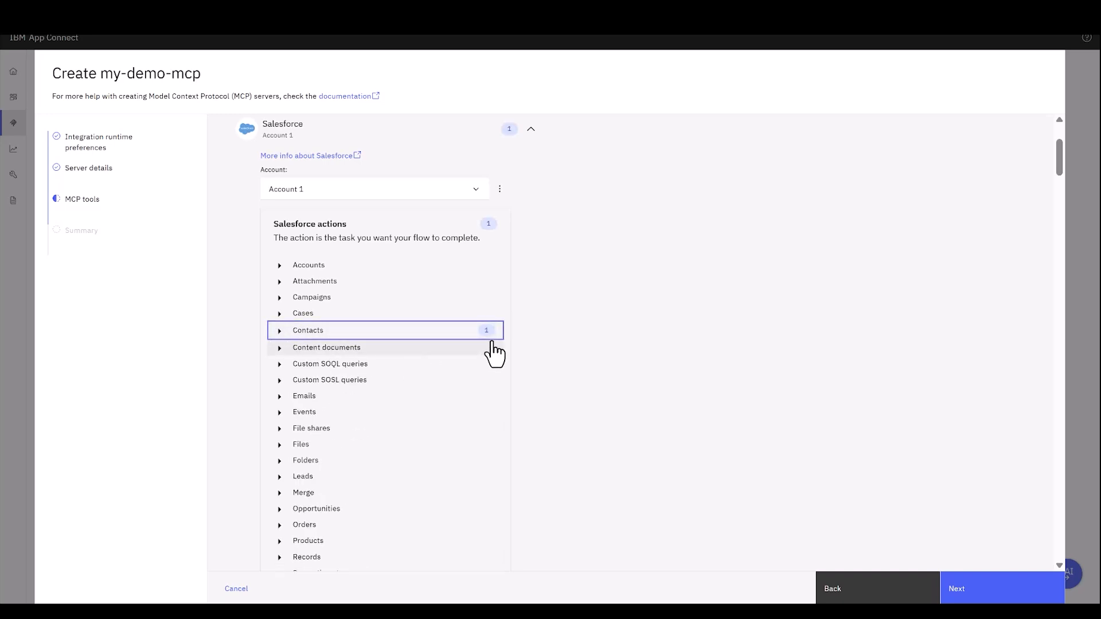
pyautogui.click(531, 130)
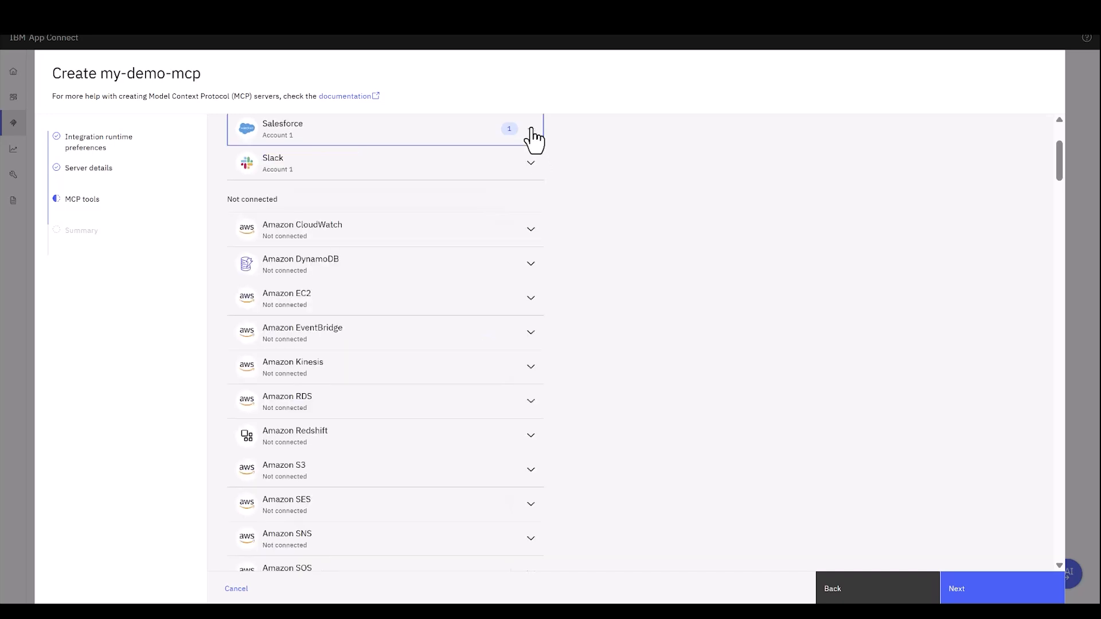
# Add Slack's Retrieve public channels and Send message actions to the MCP server's tools.
pyautogui.click(531, 166)
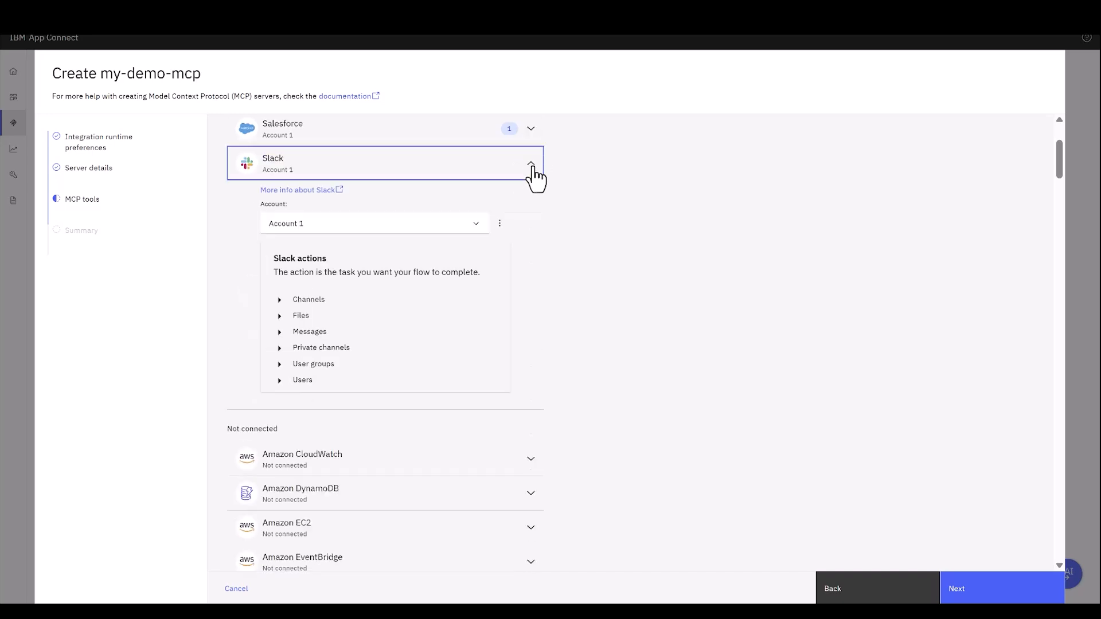
pyautogui.click(280, 300)
pyautogui.click(306, 320)
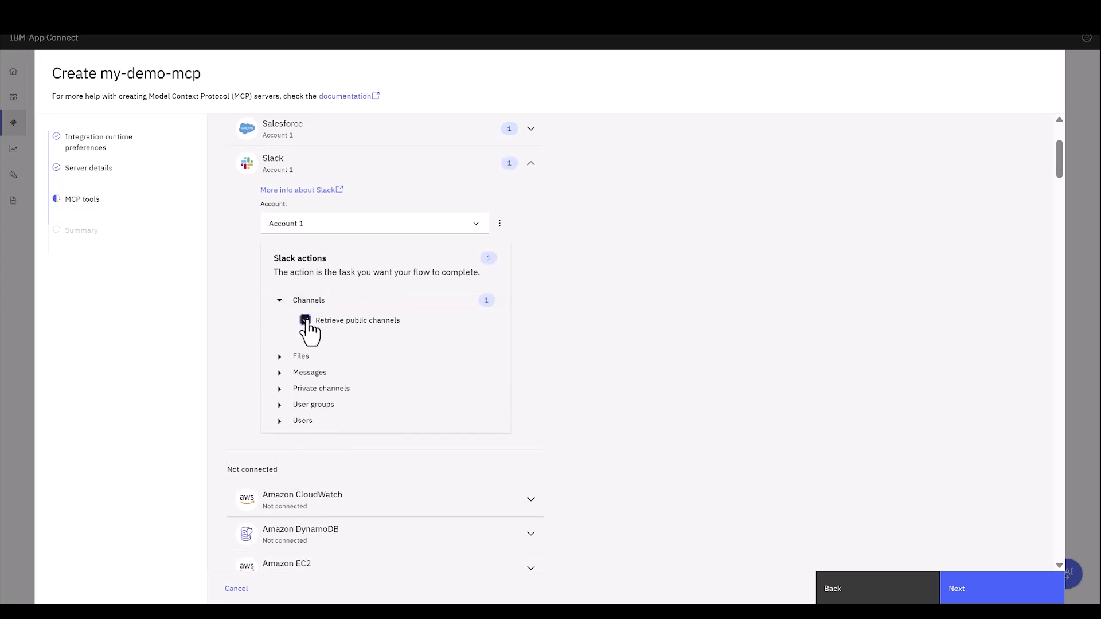
pyautogui.click(280, 300)
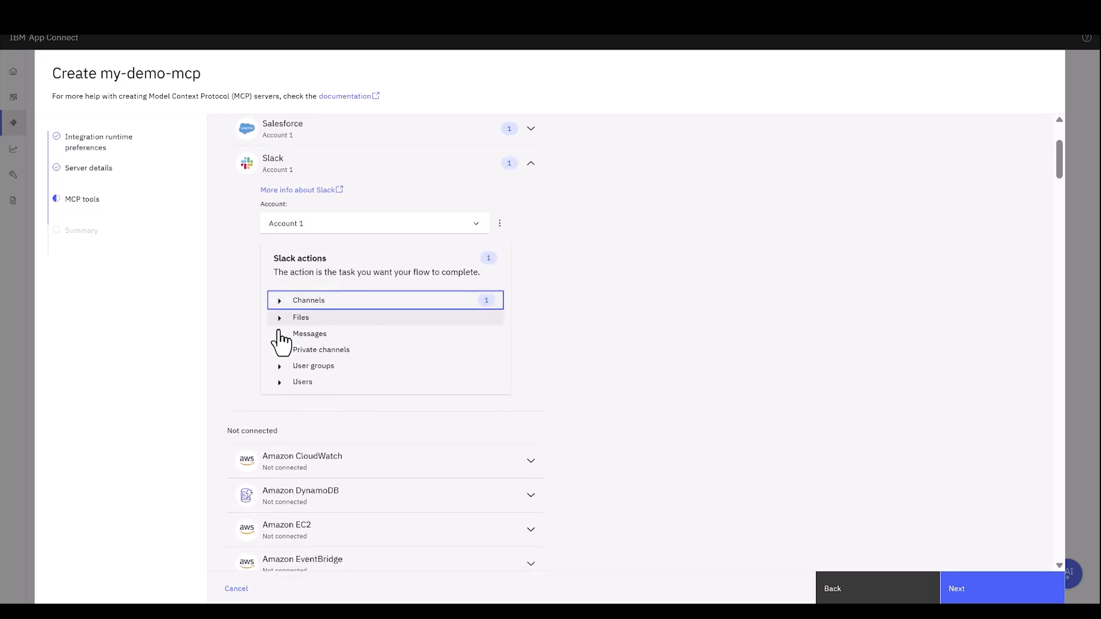
pyautogui.click(280, 334)
pyautogui.click(305, 355)
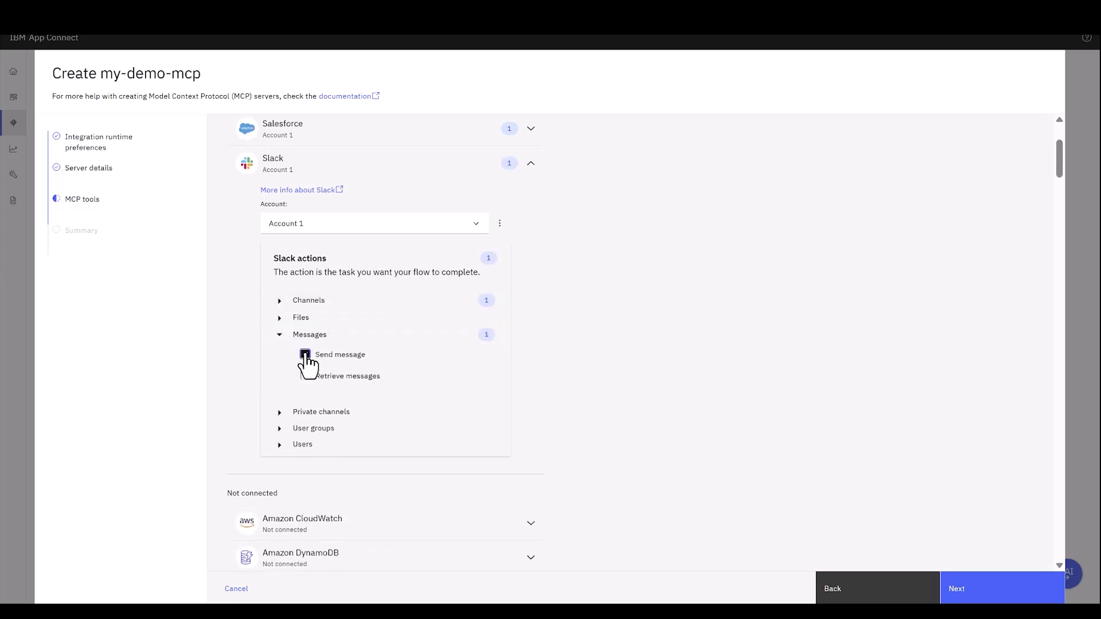
pyautogui.click(281, 335)
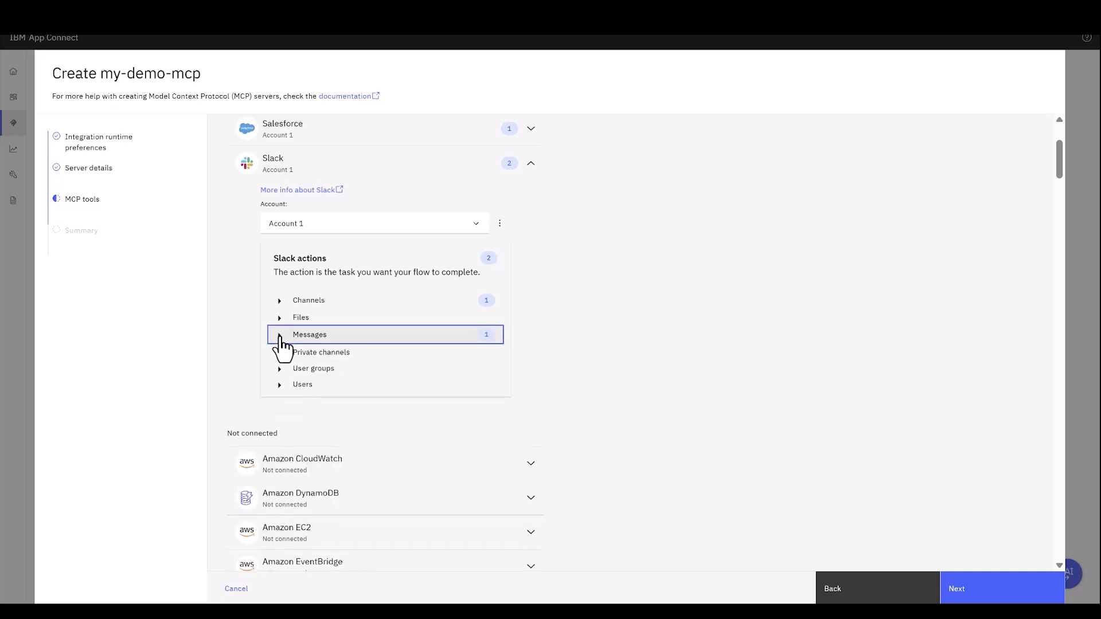
pyautogui.click(531, 163)
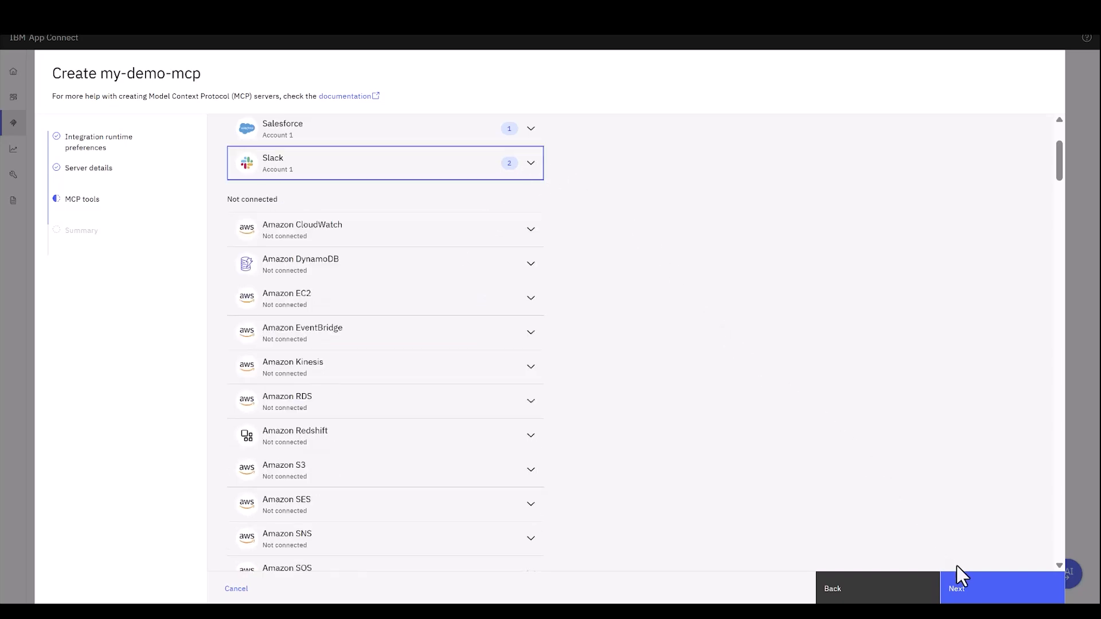
# Review the selected Slack and Salesforce actions in the summary and create the MCP server.
pyautogui.click(965, 589)
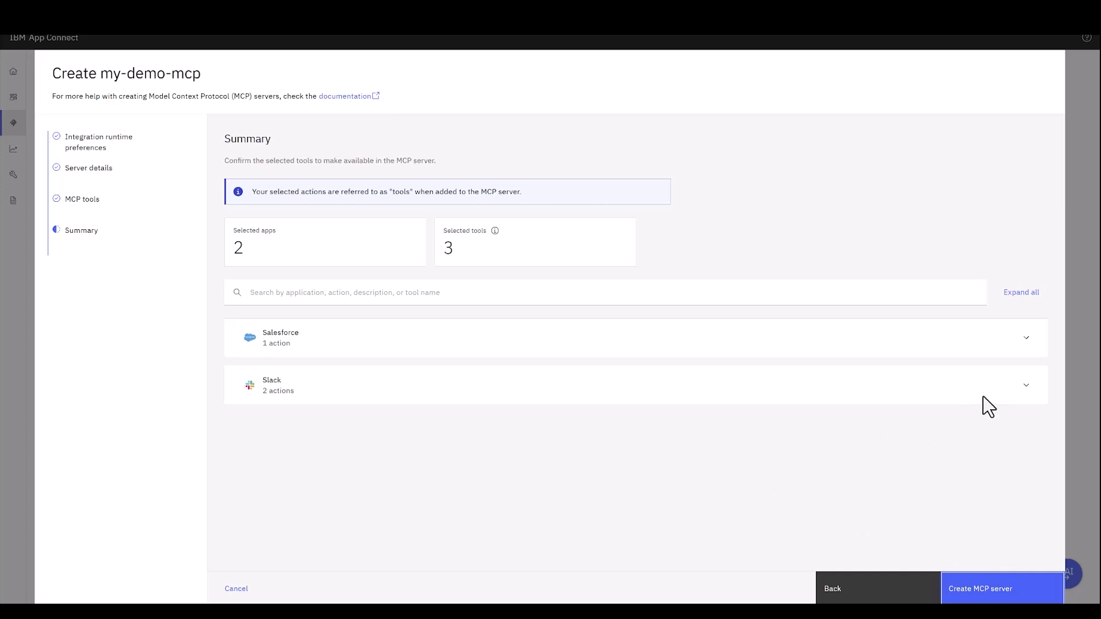
pyautogui.click(1024, 386)
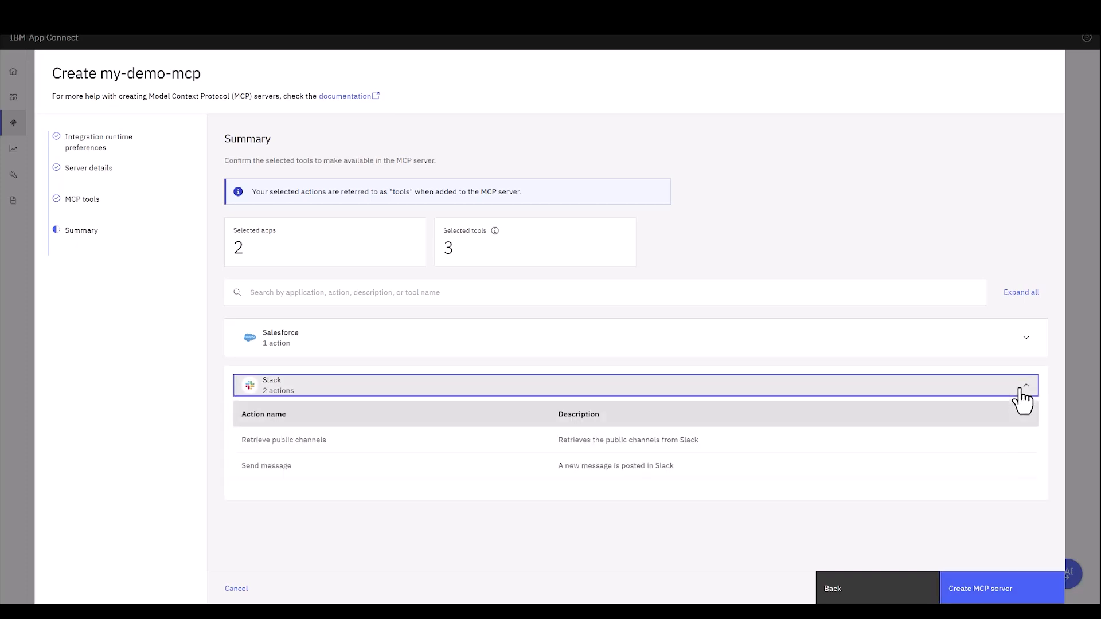
pyautogui.click(1028, 348)
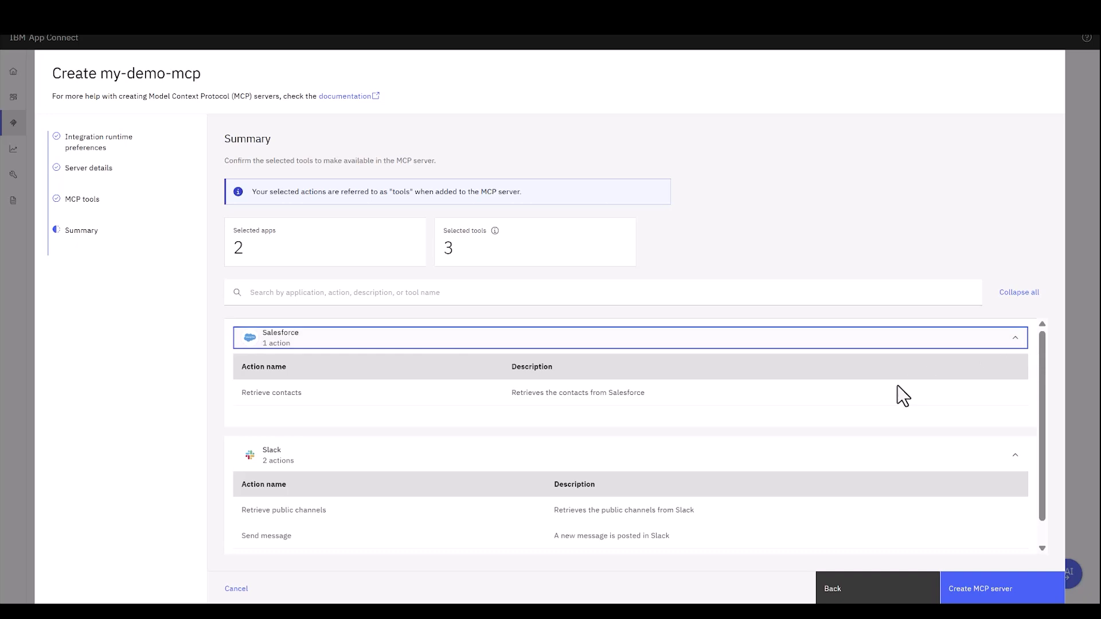
pyautogui.click(981, 589)
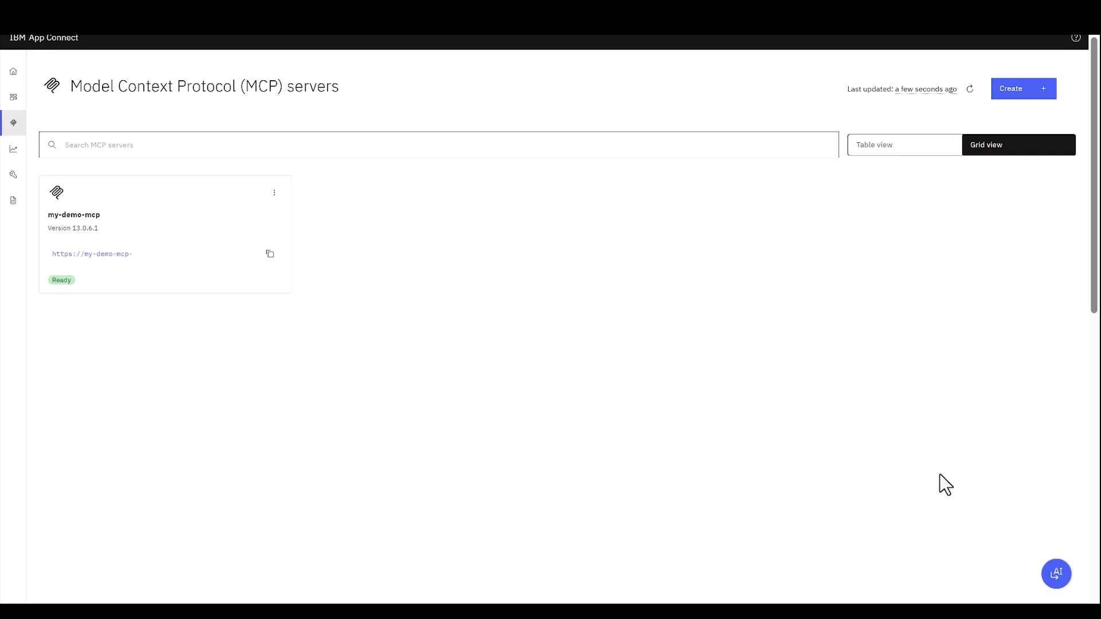
# Open the my-demo-mcp server and examine the action details of its Slack message, Slack channel and Salesforce Contact tools.
pyautogui.click(141, 214)
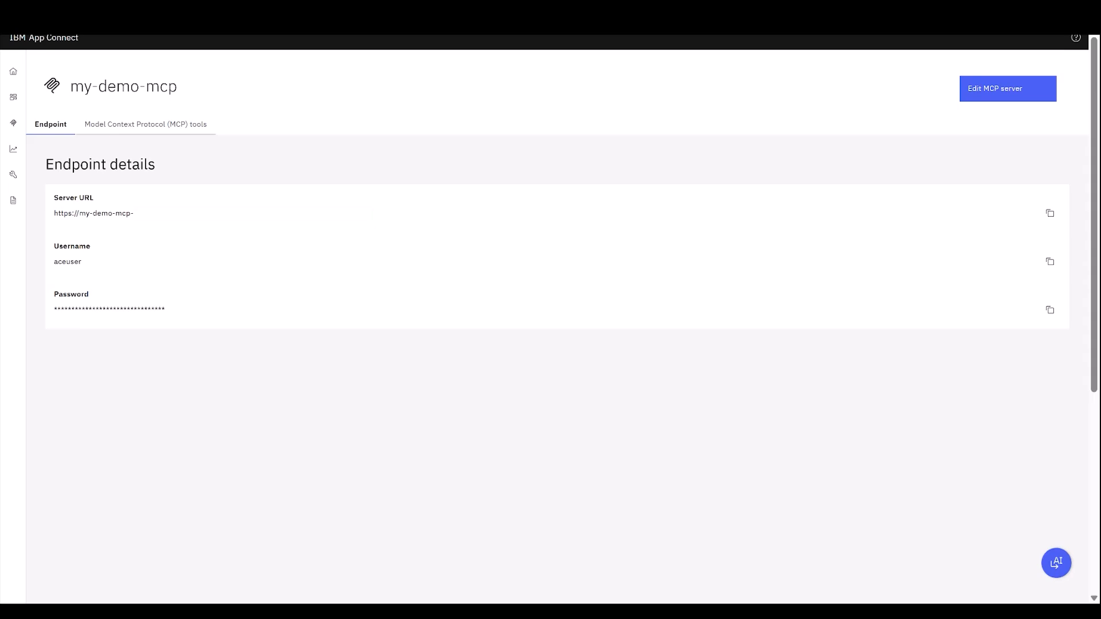
pyautogui.click(185, 124)
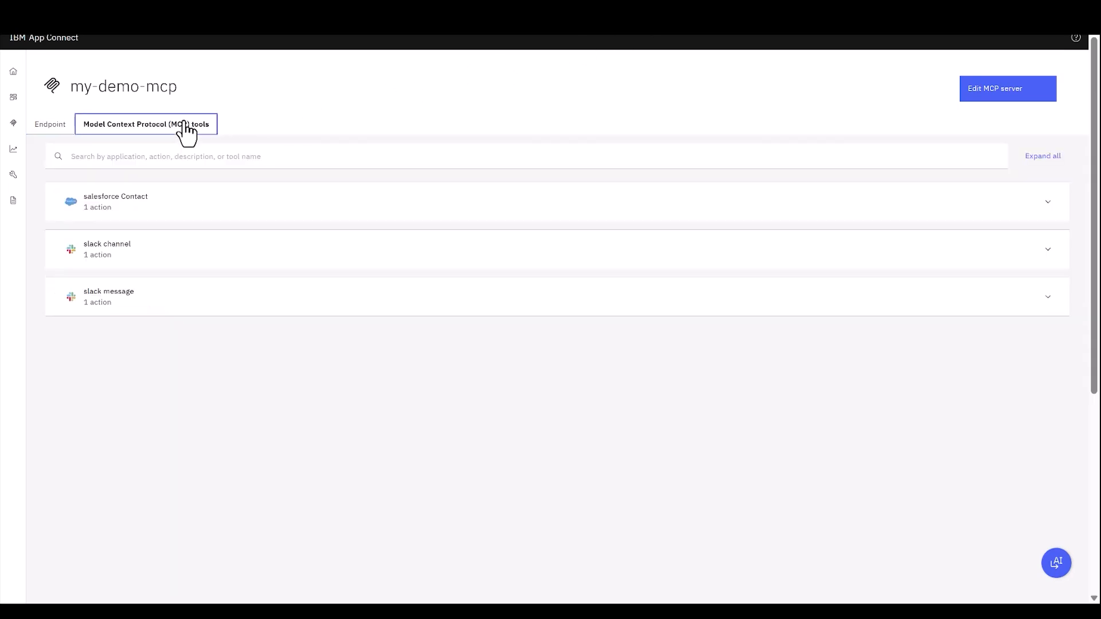
pyautogui.click(1047, 297)
pyautogui.click(1048, 250)
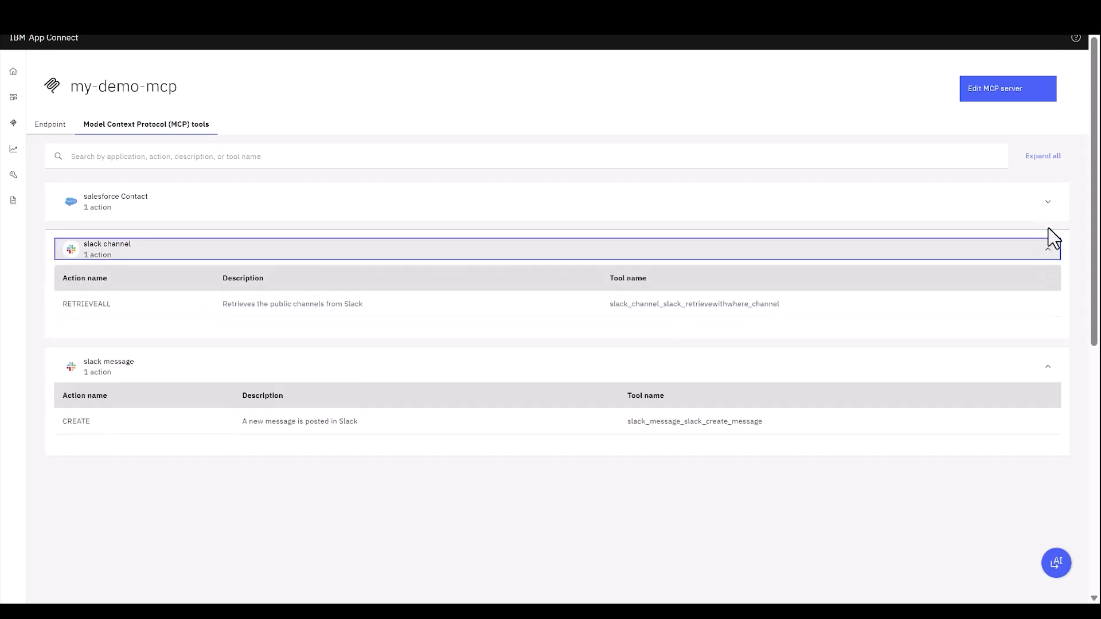
pyautogui.click(1049, 203)
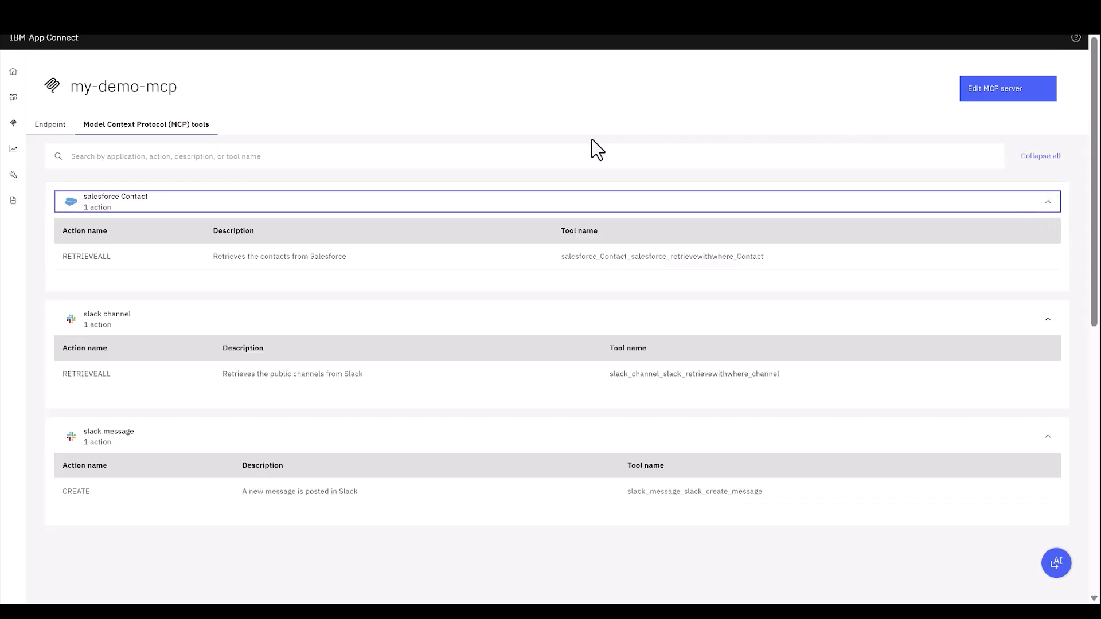
# Show the endpoint information of the my-demo-mcp server.
pyautogui.click(45, 130)
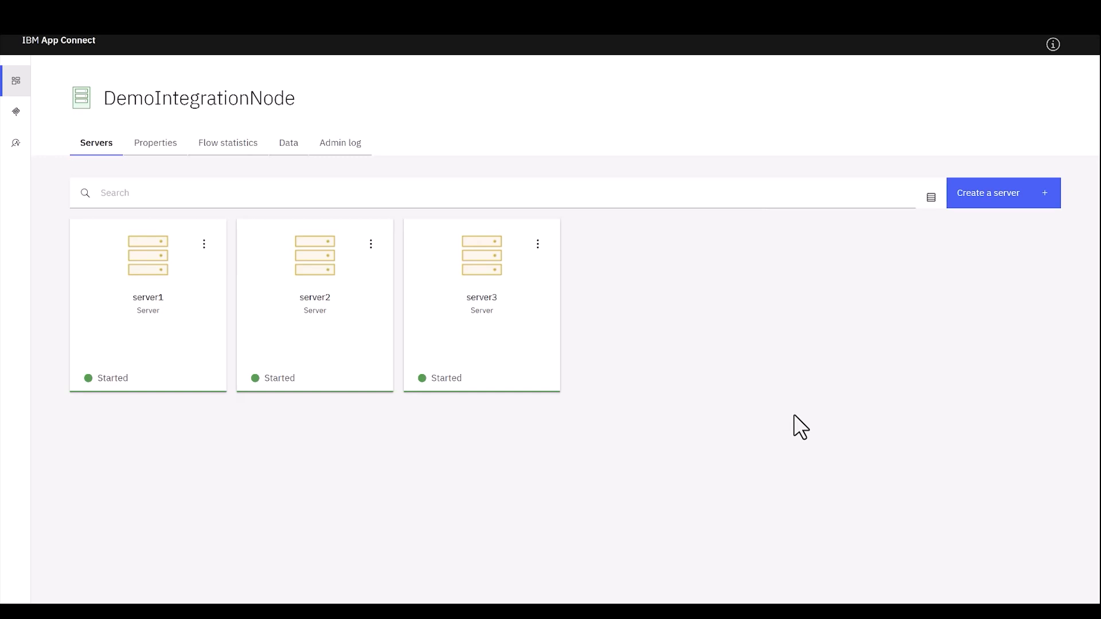
# Open CustomerAPI on server1, send a test GET /customers request and examine the response body.
pyautogui.click(168, 298)
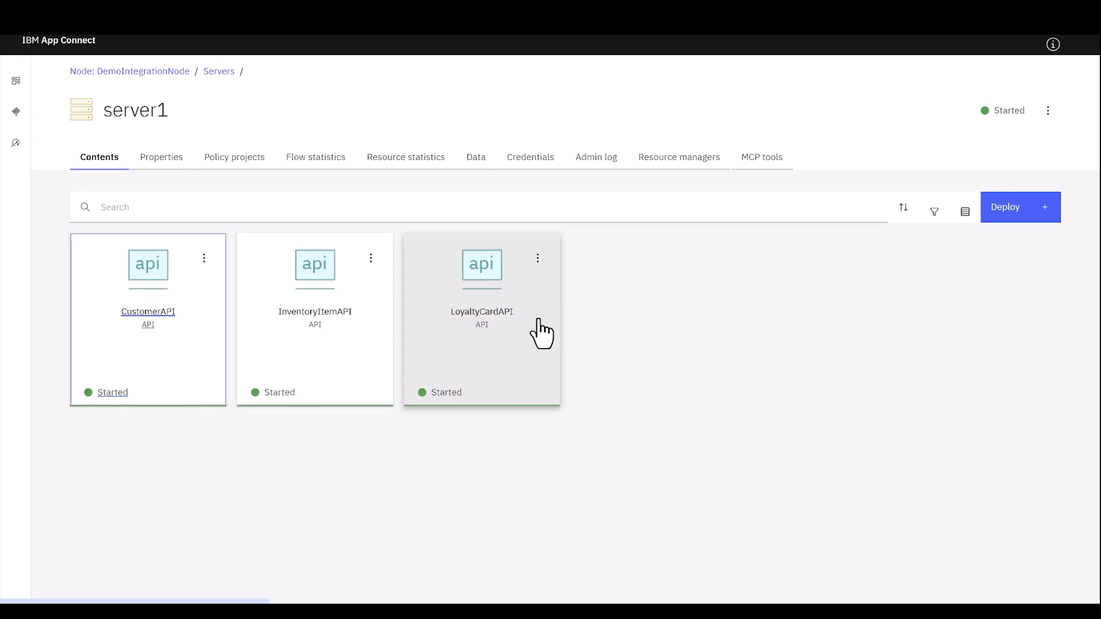
pyautogui.click(189, 364)
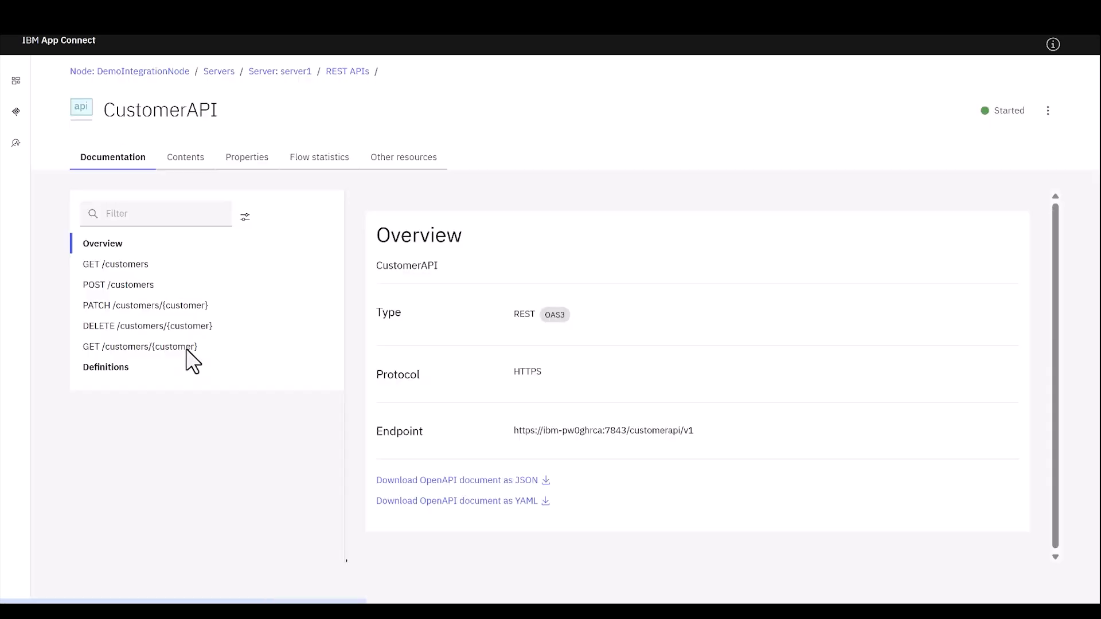
pyautogui.click(119, 265)
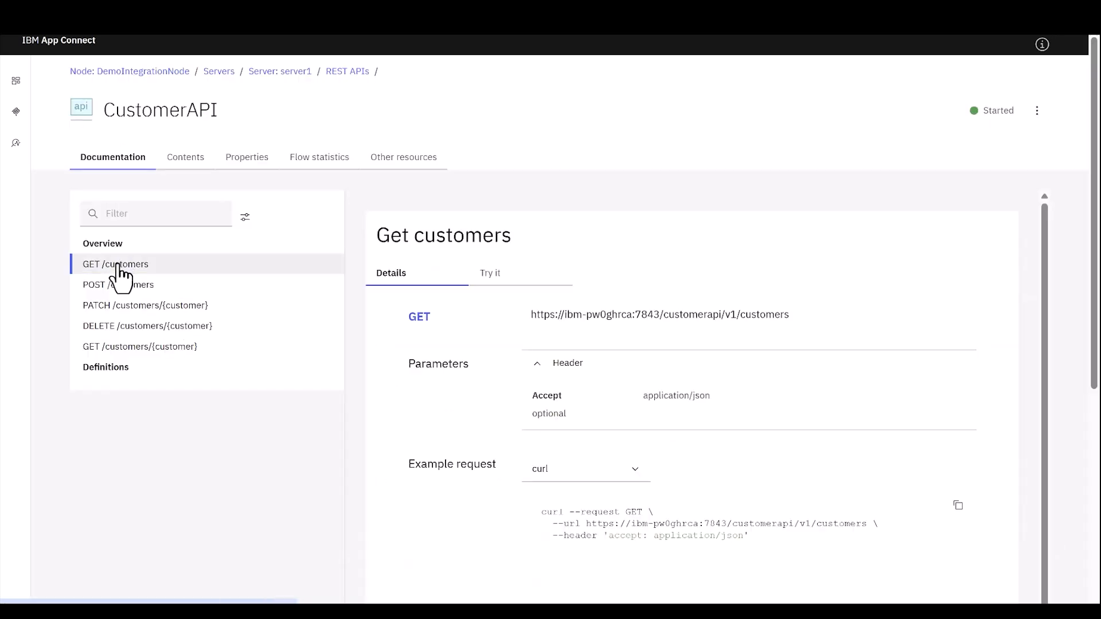
pyautogui.click(499, 275)
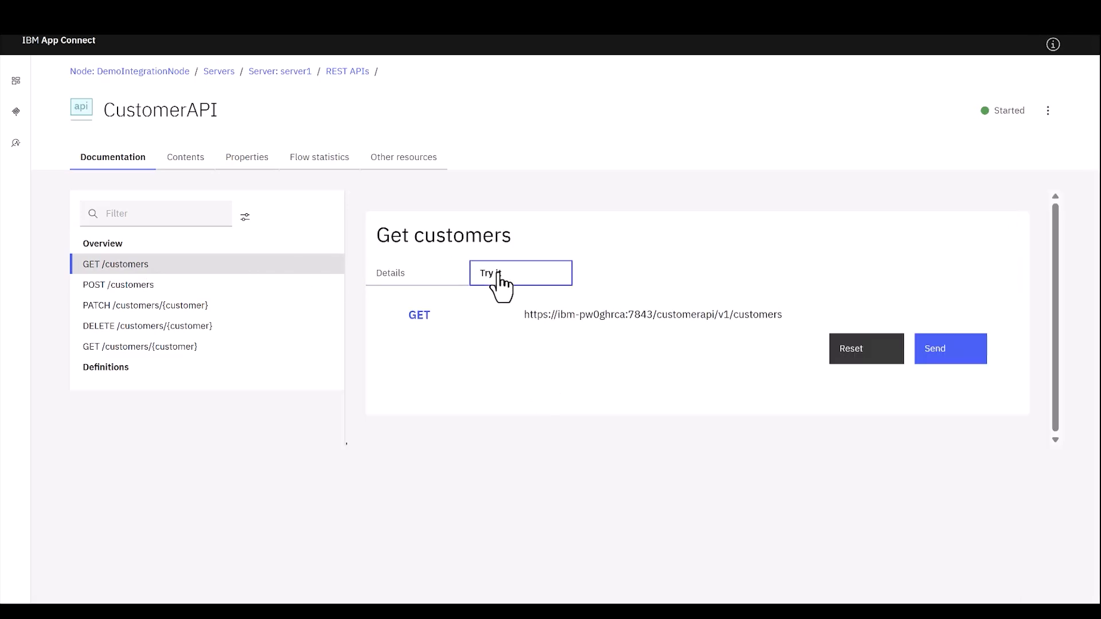
pyautogui.click(950, 353)
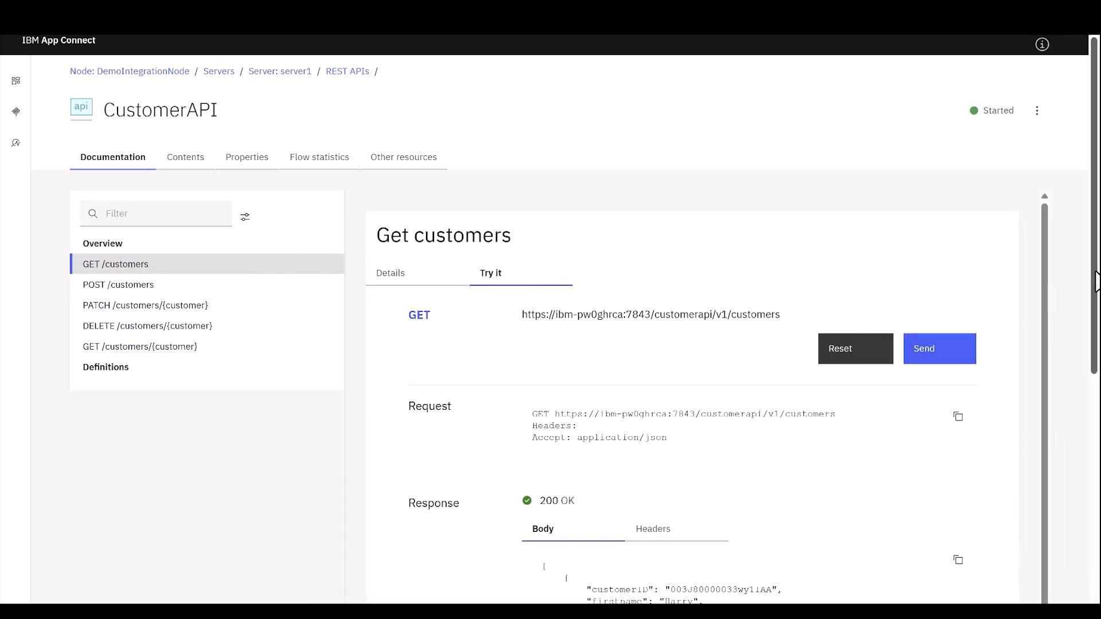
pyautogui.moveTo(1096, 281); pyautogui.dragTo(1098, 525)
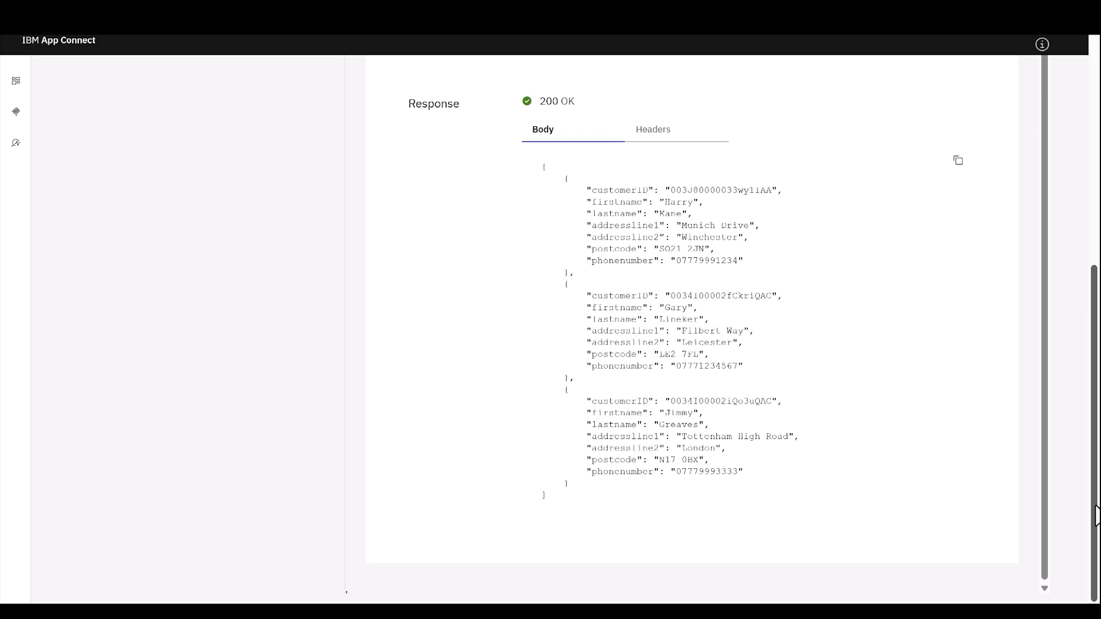
pyautogui.moveTo(1096, 516); pyautogui.dragTo(1097, 313)
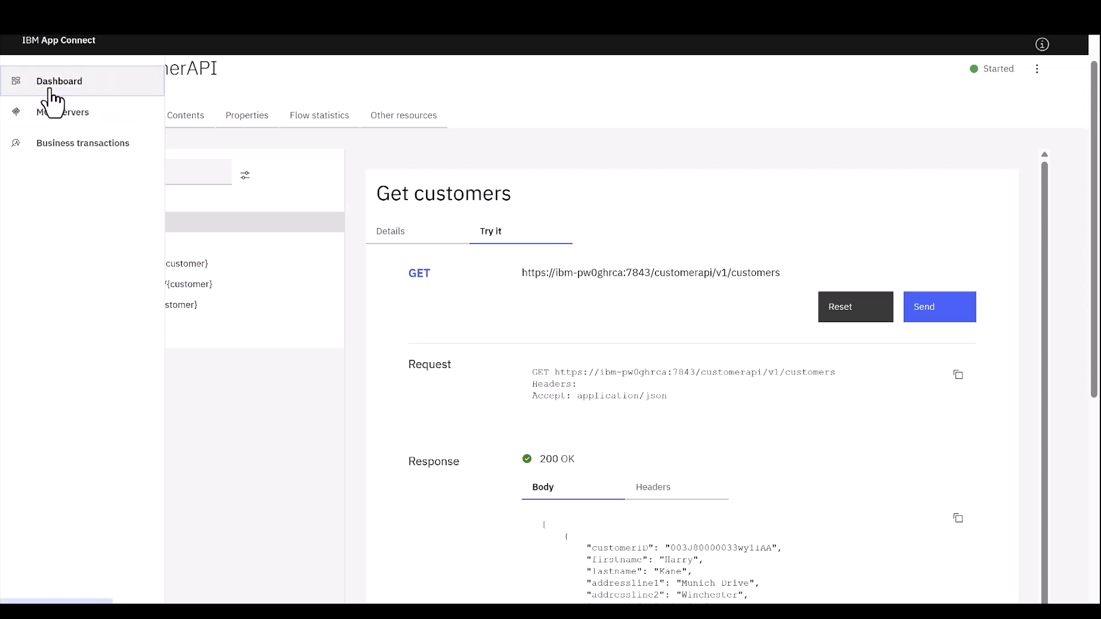
# Go back to server1, open LoyaltyCardAPI, send a test GET /loyaltycards request and examine the response body.
pyautogui.click(51, 87)
pyautogui.click(140, 275)
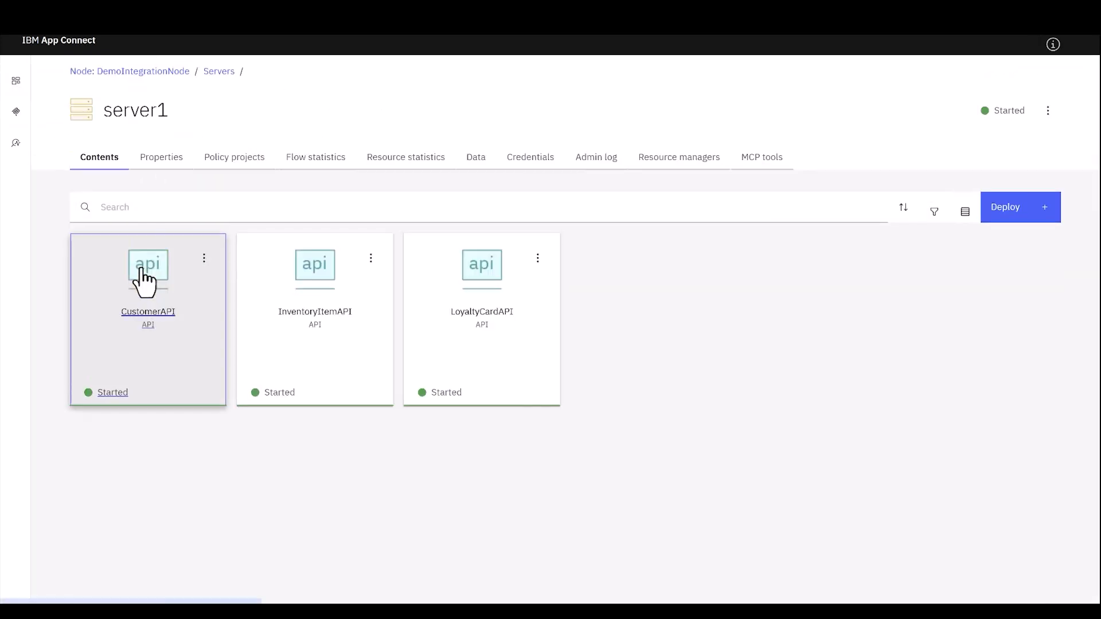
pyautogui.click(510, 348)
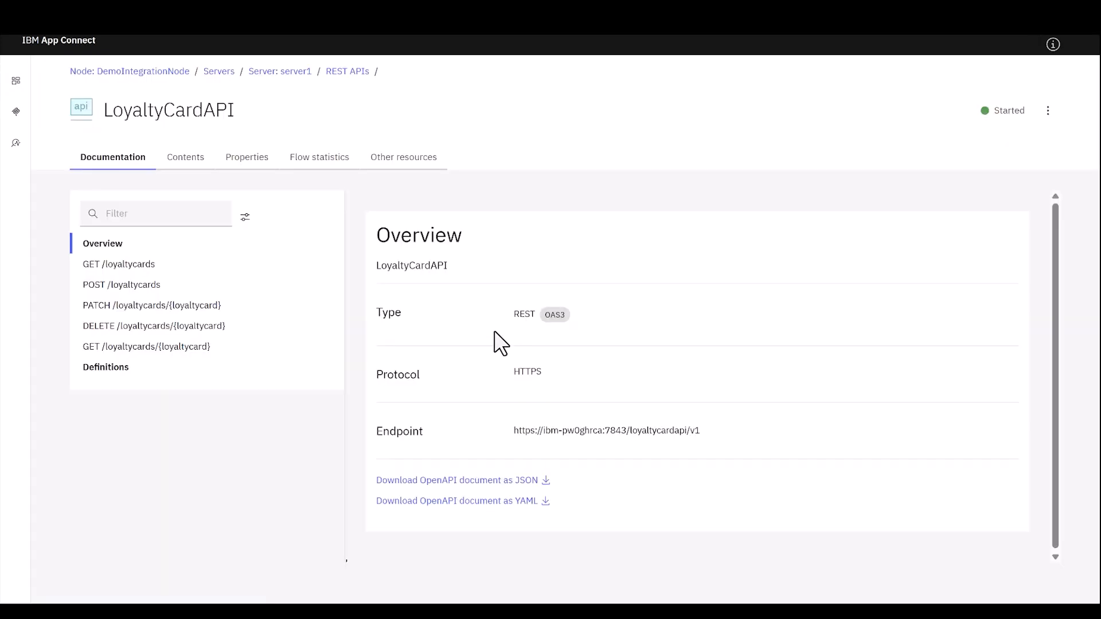
pyautogui.click(133, 265)
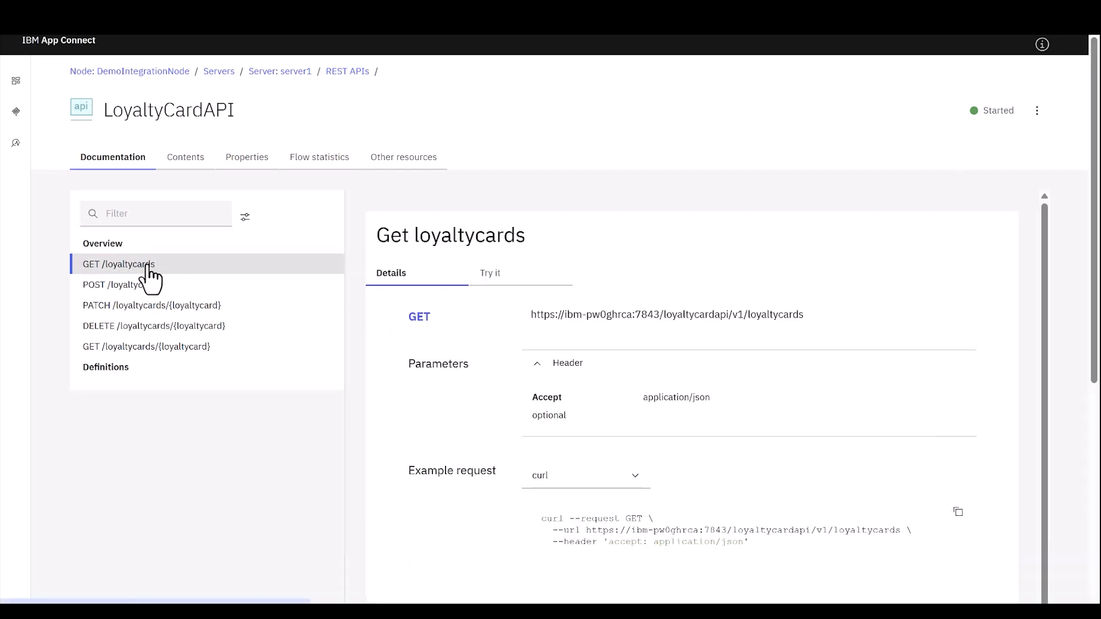
pyautogui.click(490, 274)
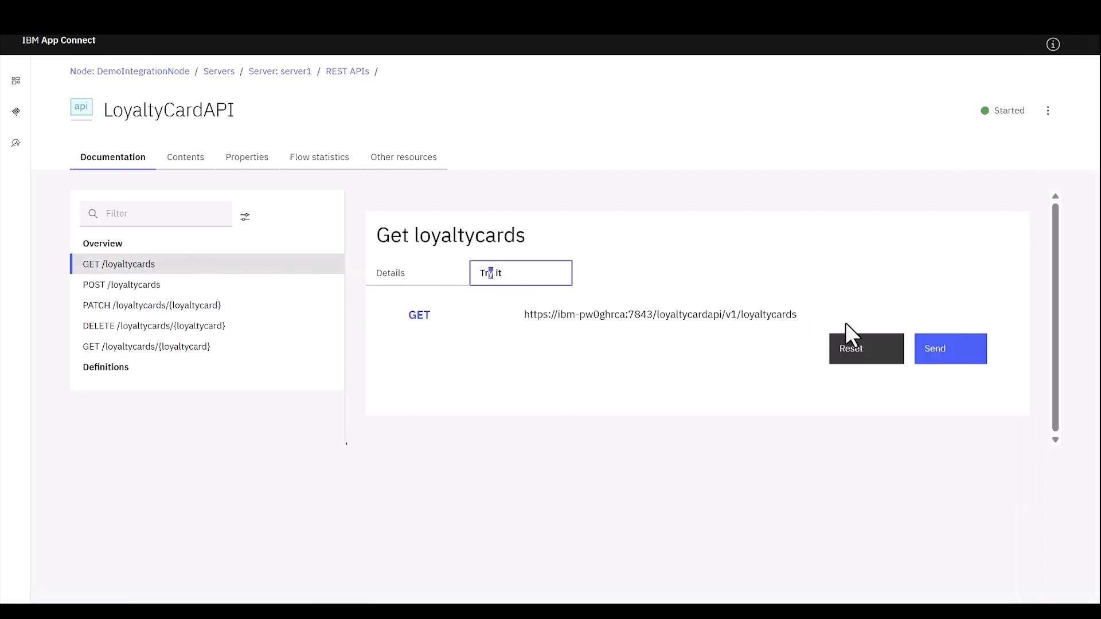
pyautogui.click(952, 362)
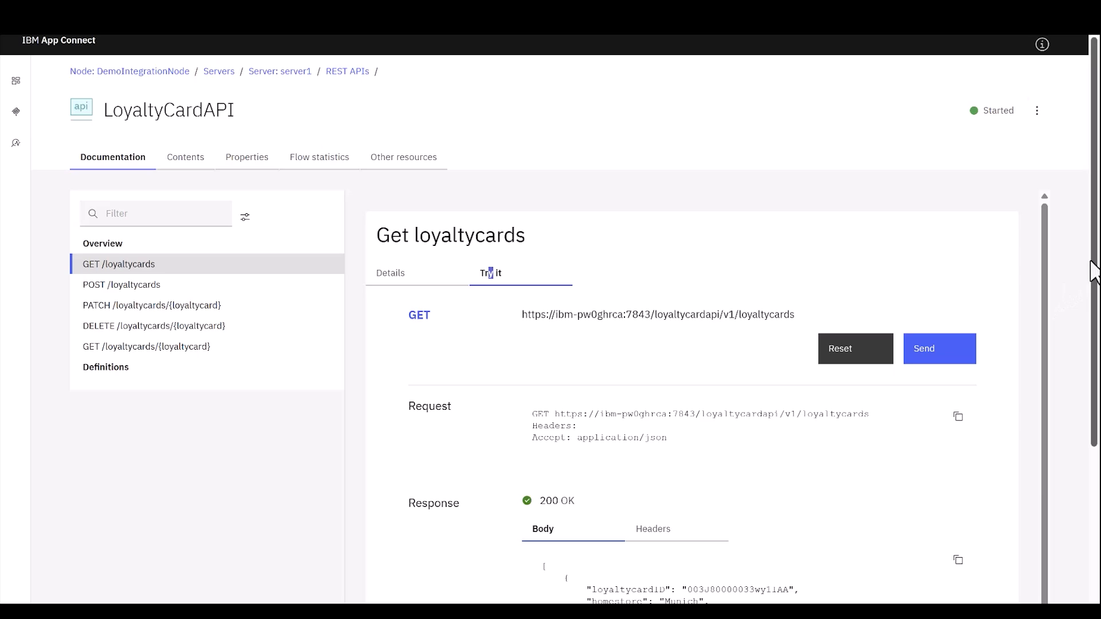
pyautogui.scroll(-1, 1096, 281)
pyautogui.moveTo(1096, 281); pyautogui.dragTo(1098, 454)
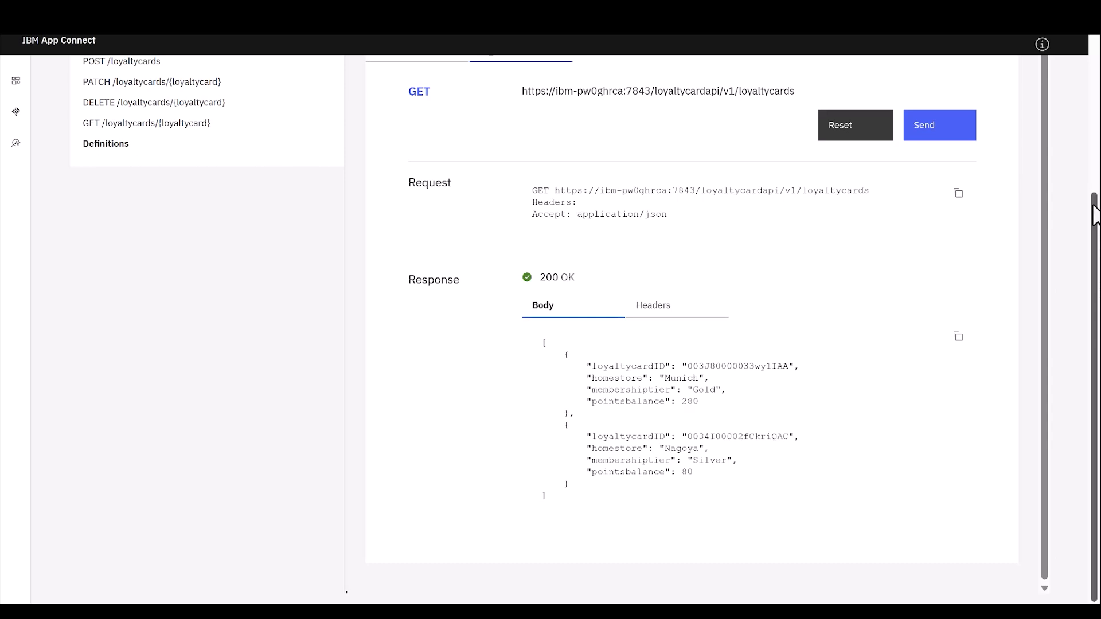
pyautogui.click(1093, 112)
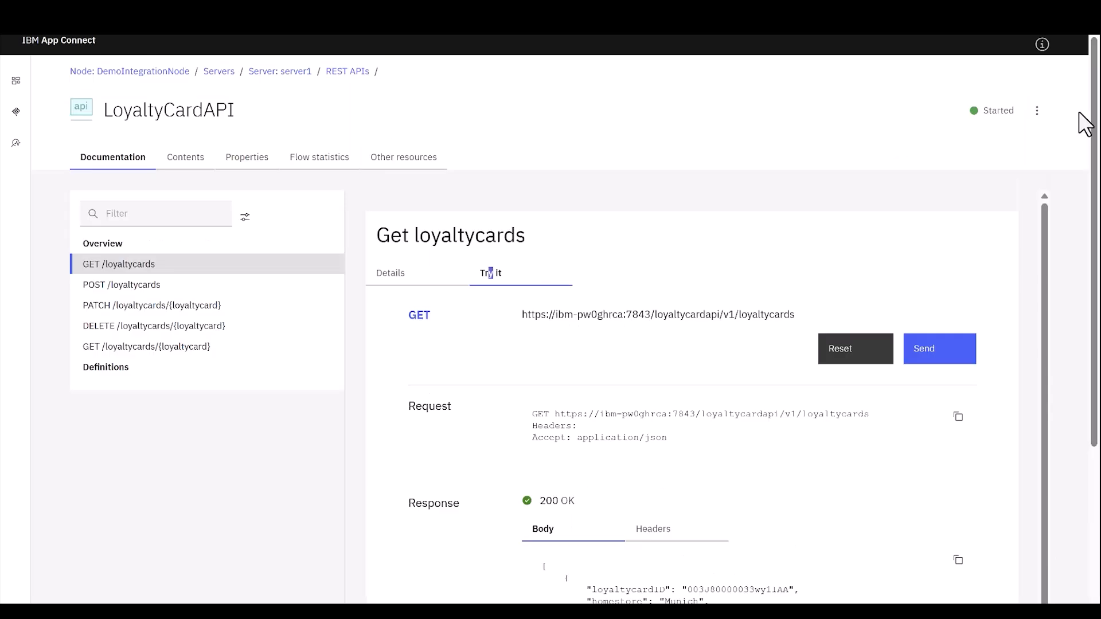
# Start a new MCP server on DemoIntegrationNode using integration server server1 and port number 7750.
pyautogui.click(17, 113)
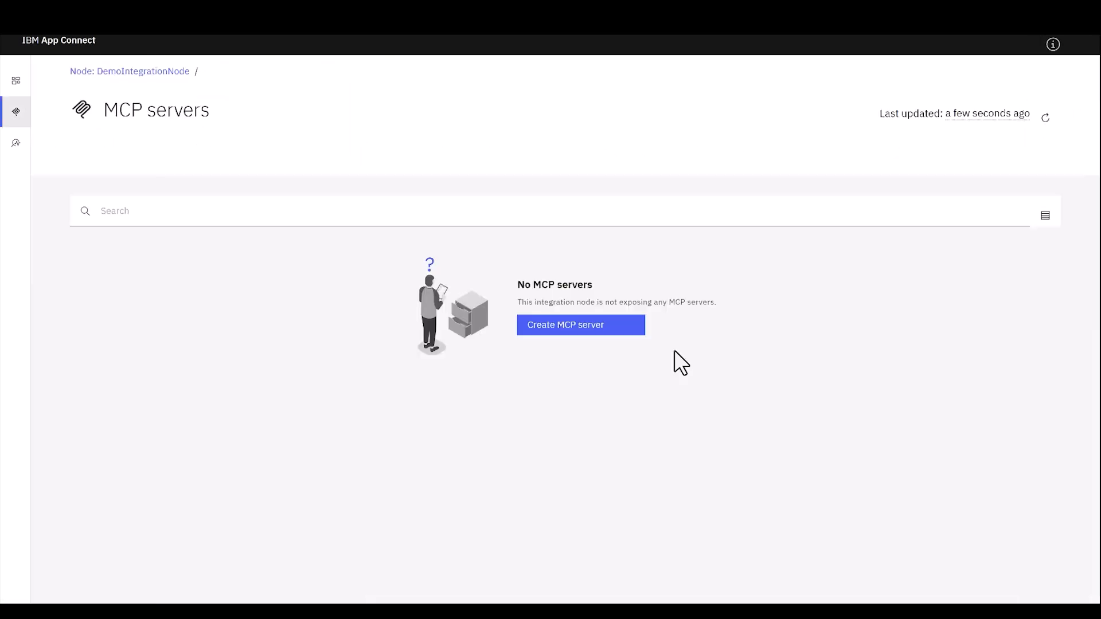
pyautogui.click(614, 328)
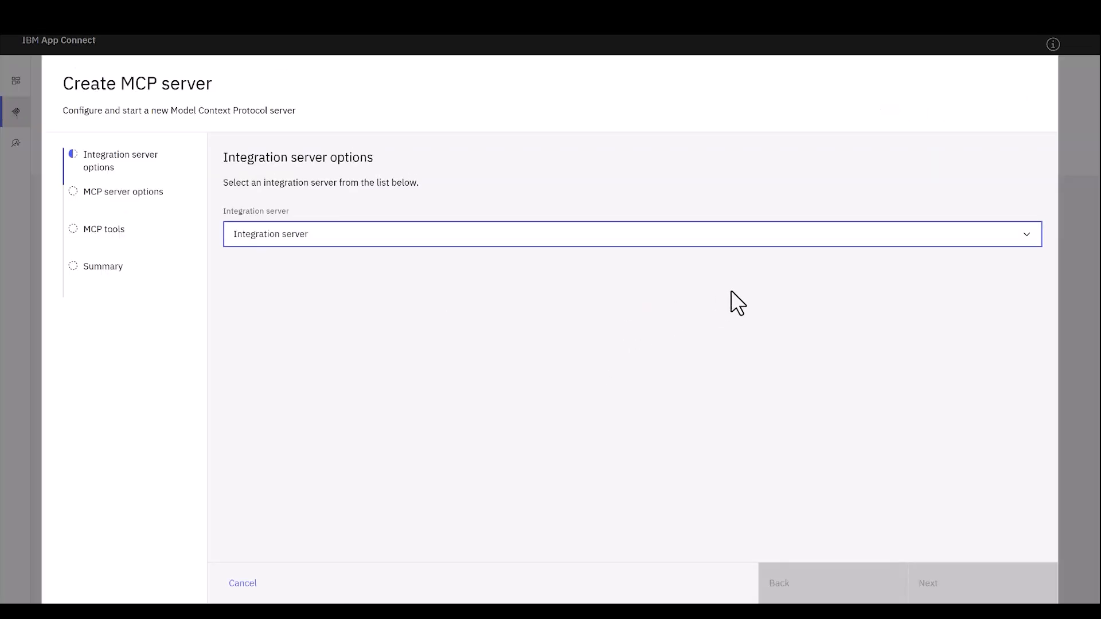
pyautogui.click(1040, 243)
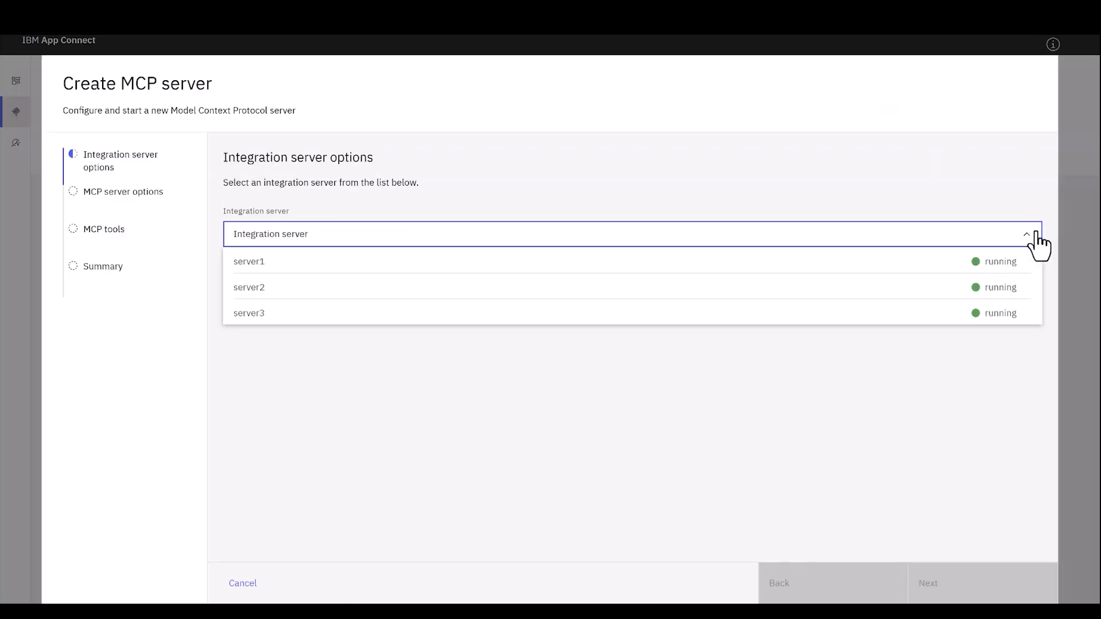
pyautogui.click(881, 262)
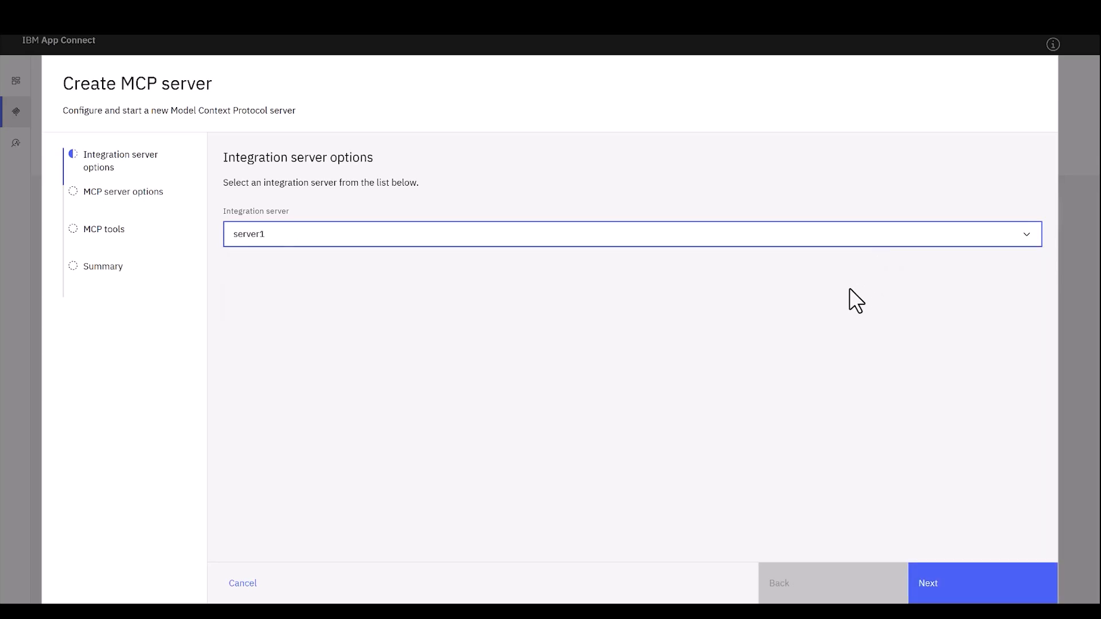
pyautogui.click(986, 586)
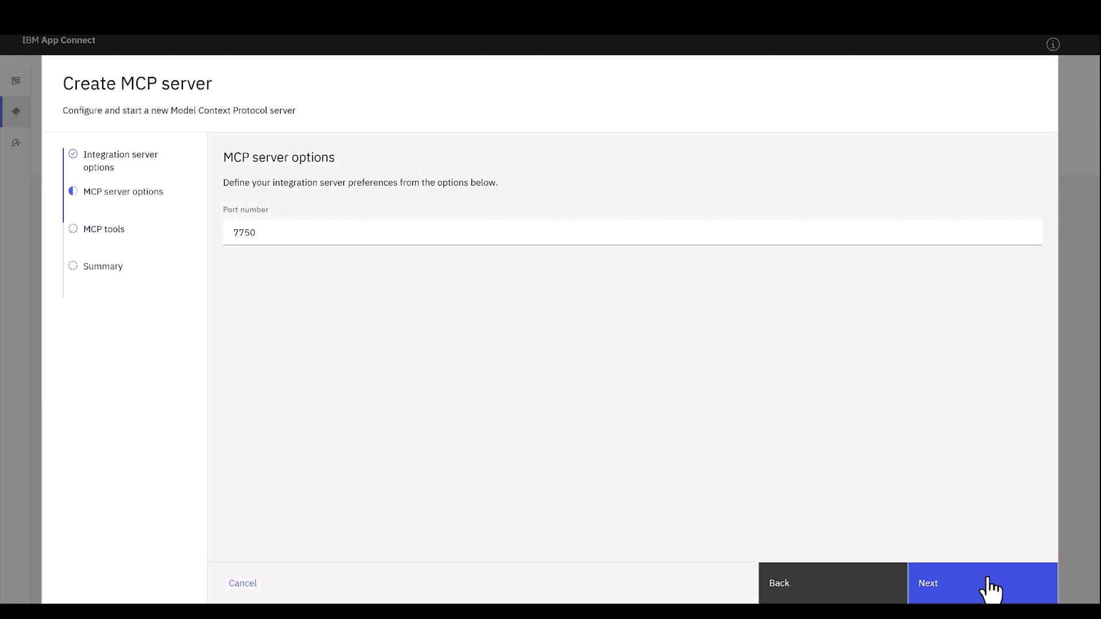
pyautogui.click(989, 585)
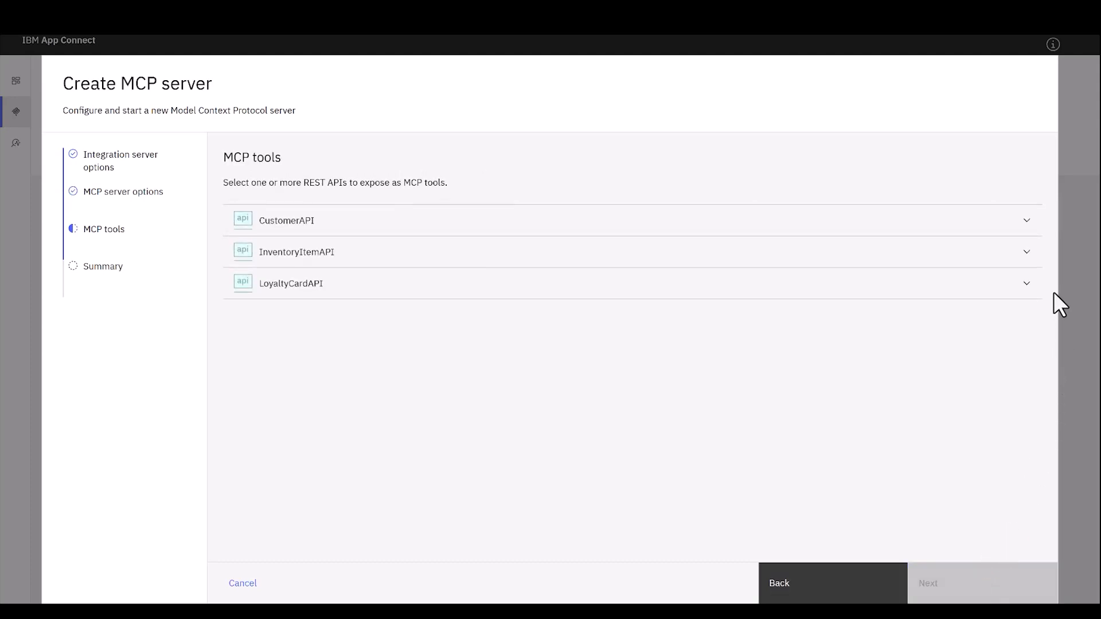
# Expose CustomerAPI's Get Supermarket customers and Get a Supermarket Customer operations as MCP tools.
pyautogui.click(1023, 222)
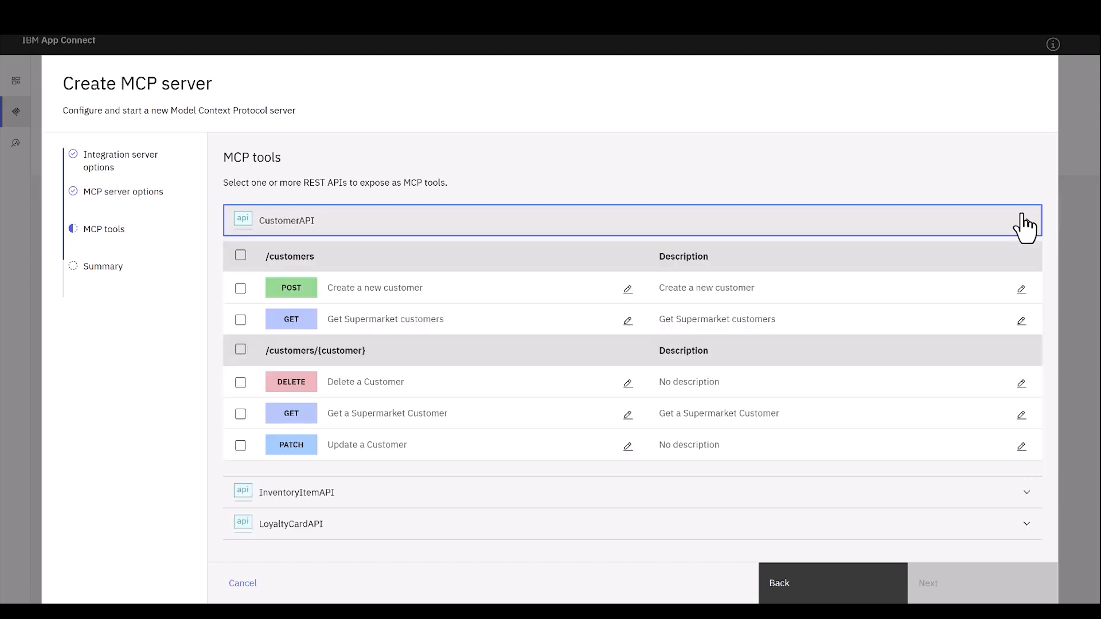
pyautogui.click(241, 320)
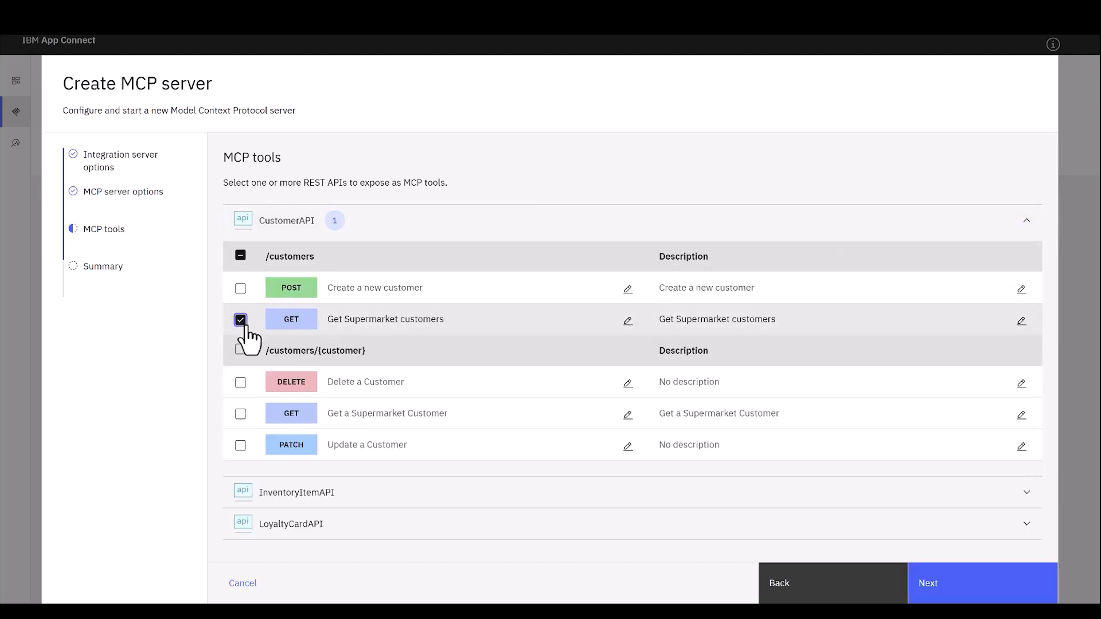
pyautogui.click(241, 415)
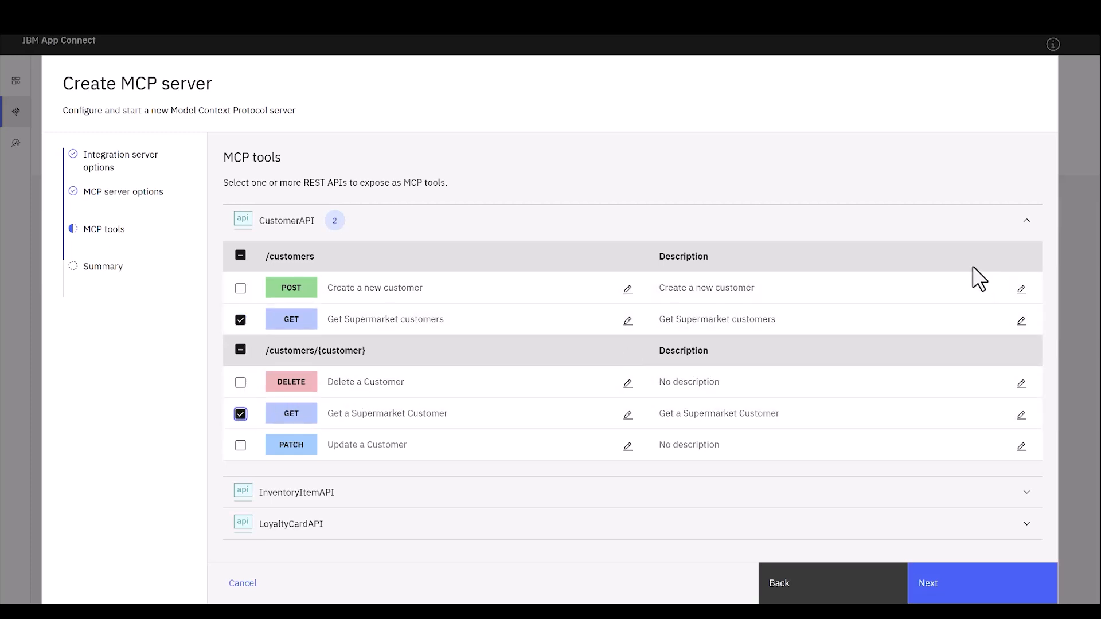
pyautogui.click(1027, 222)
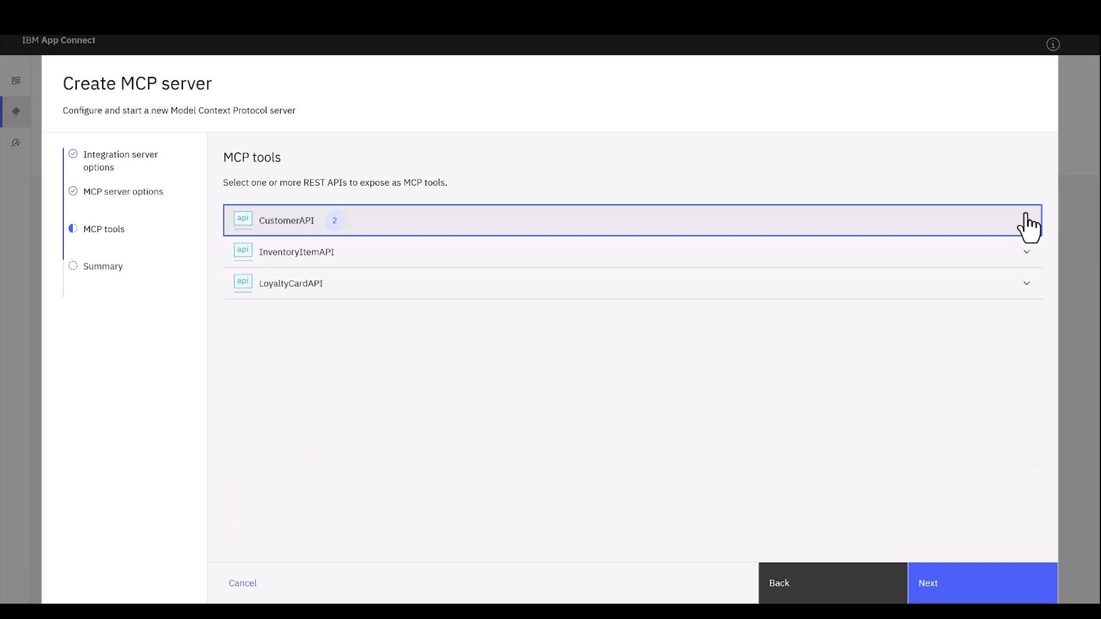
# Expose LoyaltyCardAPI's Get loyaltycards and Get a Loyaltycard operations as MCP tools.
pyautogui.click(1026, 284)
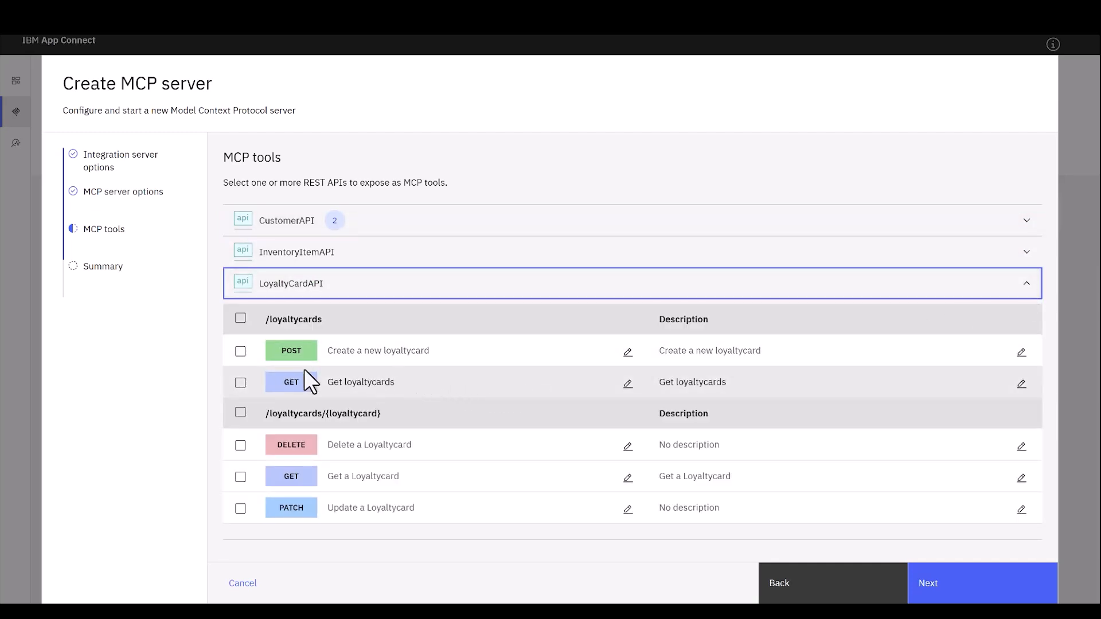
pyautogui.click(240, 382)
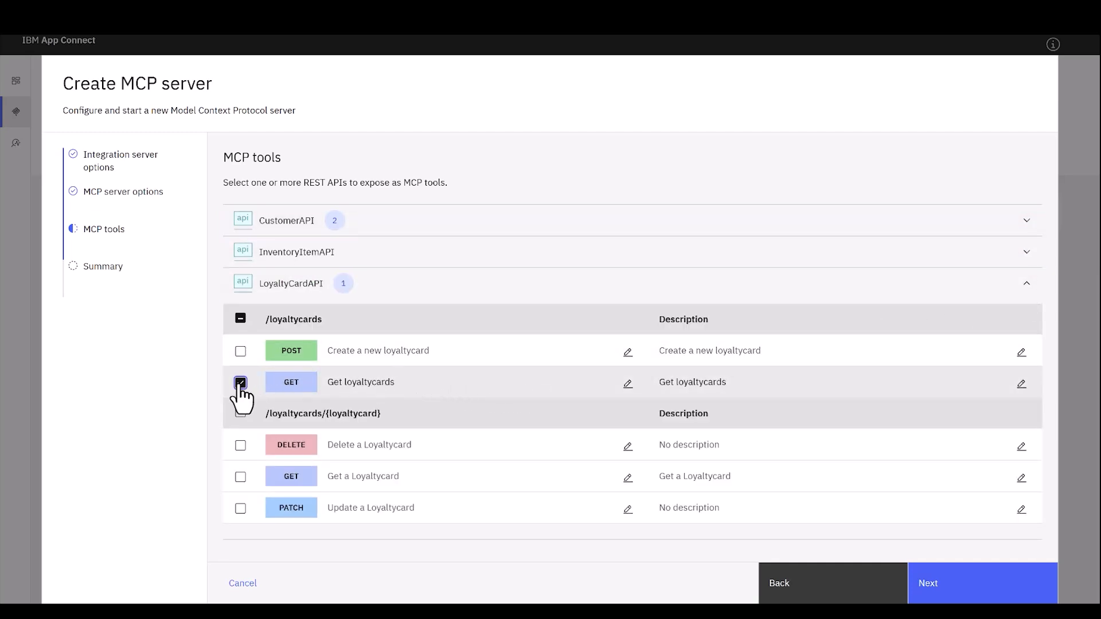
pyautogui.click(240, 478)
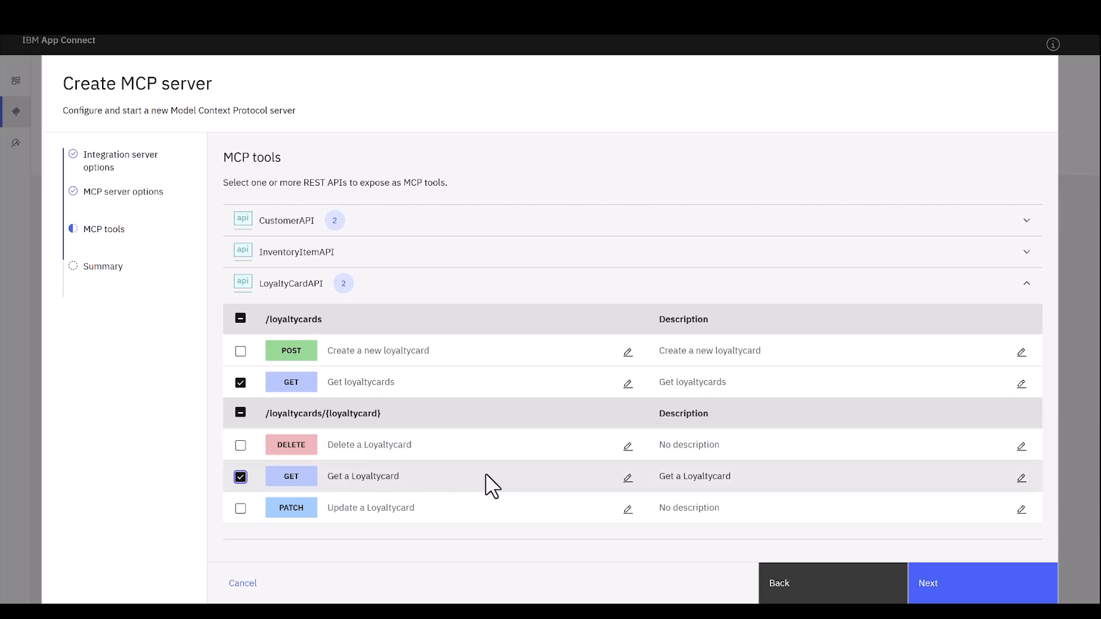
# Review the summary of selected customer and loyalty card tools, create the MCP server and open its server1 entry.
pyautogui.click(982, 595)
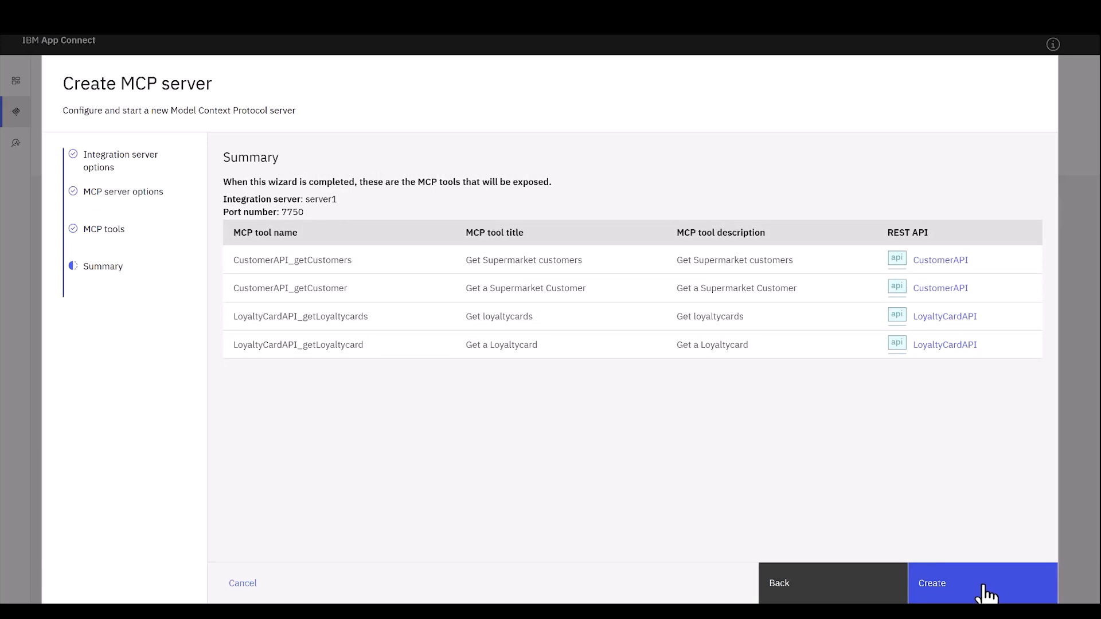
pyautogui.click(987, 595)
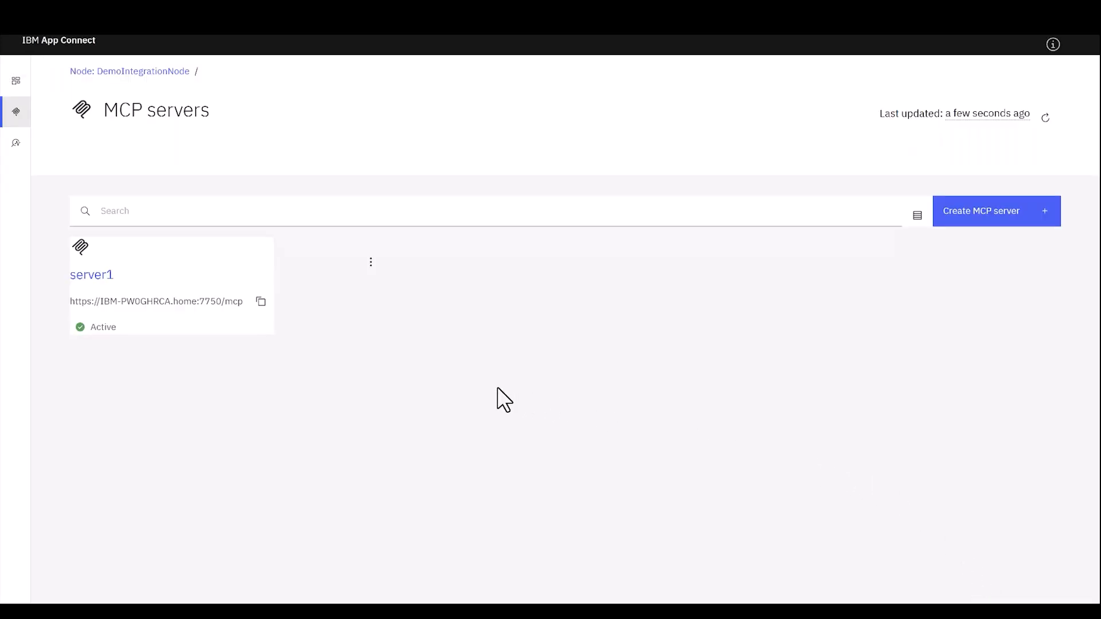
pyautogui.click(170, 263)
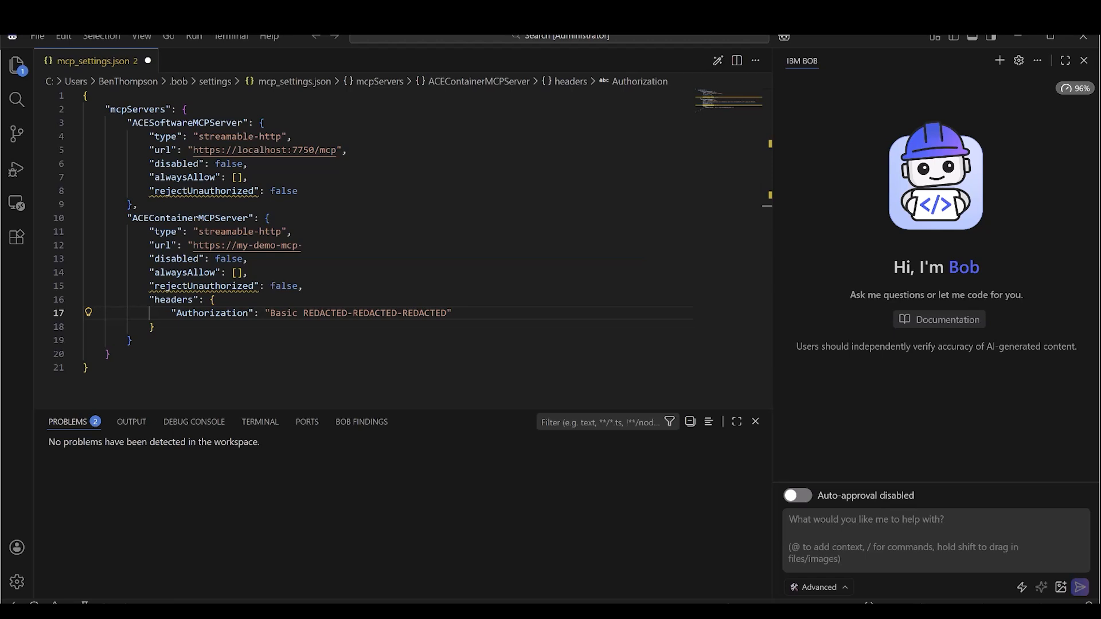
# Switch to IBM Bob, expand its chat to full size and send the prompt "List the mcp tools".
pyautogui.click(1065, 60)
pyautogui.click(479, 528)
pyautogui.write('List t')
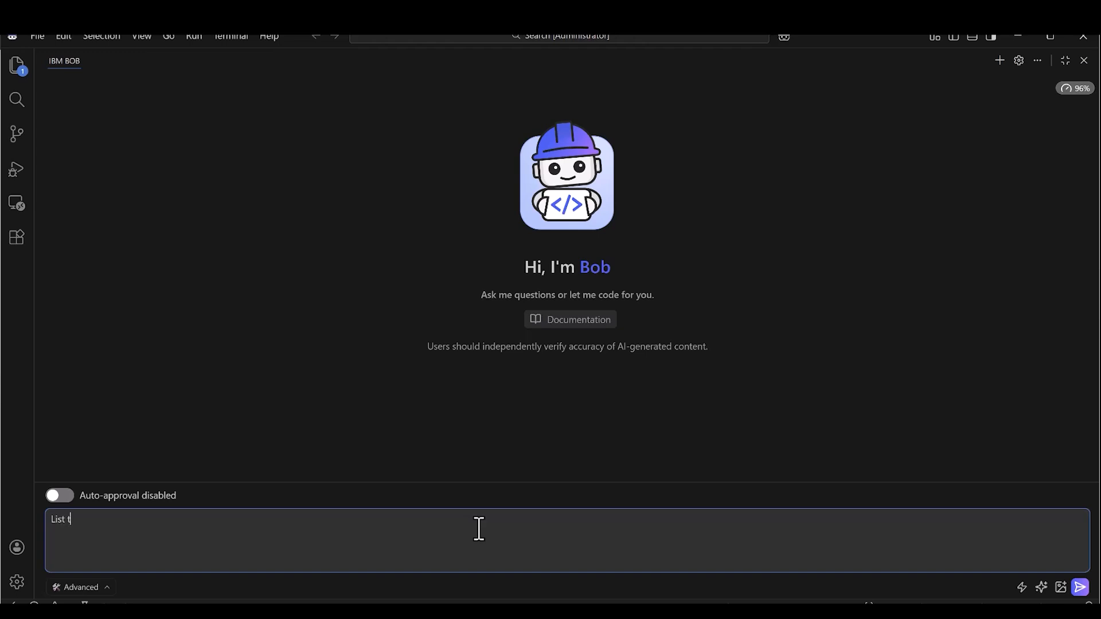
pyautogui.write('he mcp tools')
pyautogui.press('Return')
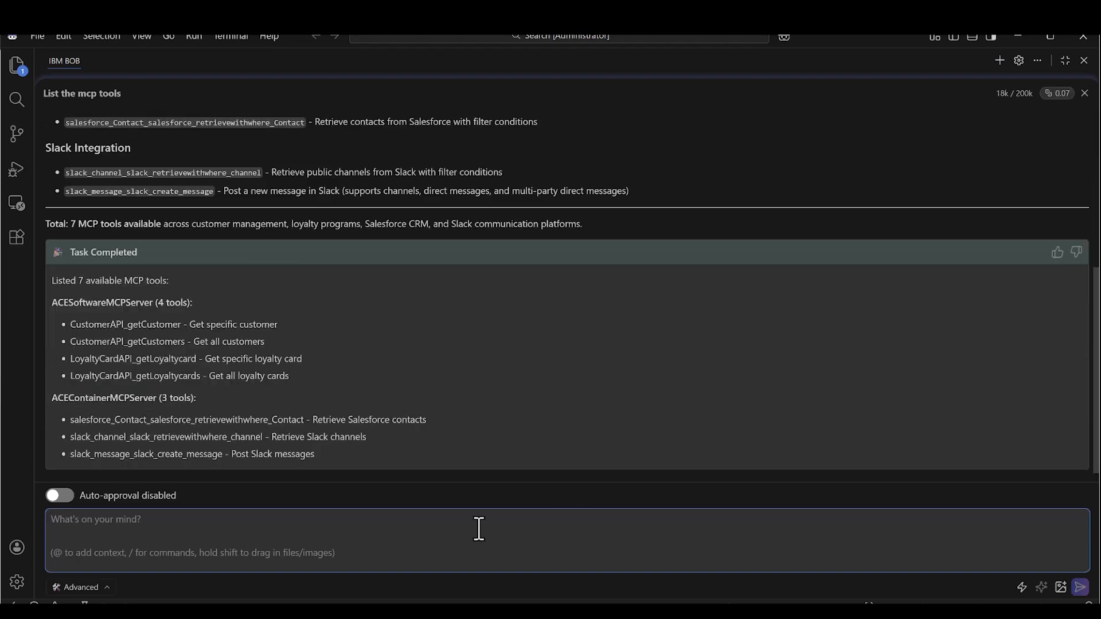
# Ask Bob "Please retrieve the Salesforce contact with last name Kane" and approve its use of the Salesforce contact tool.
pyautogui.write('Please')
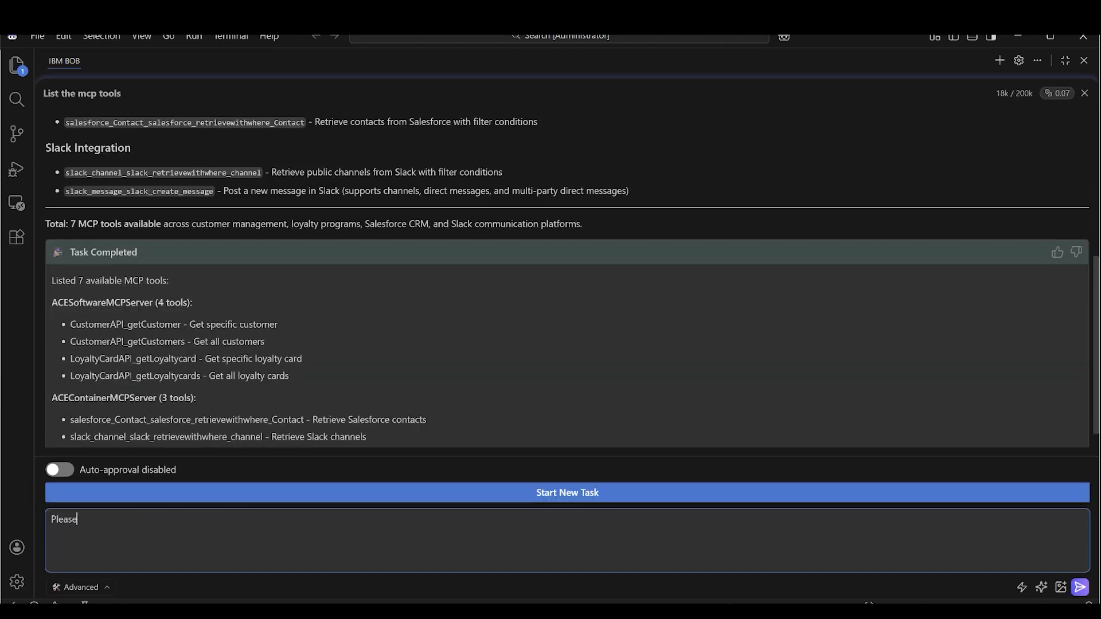
pyautogui.write(' retrieve the Salesforce contact ')
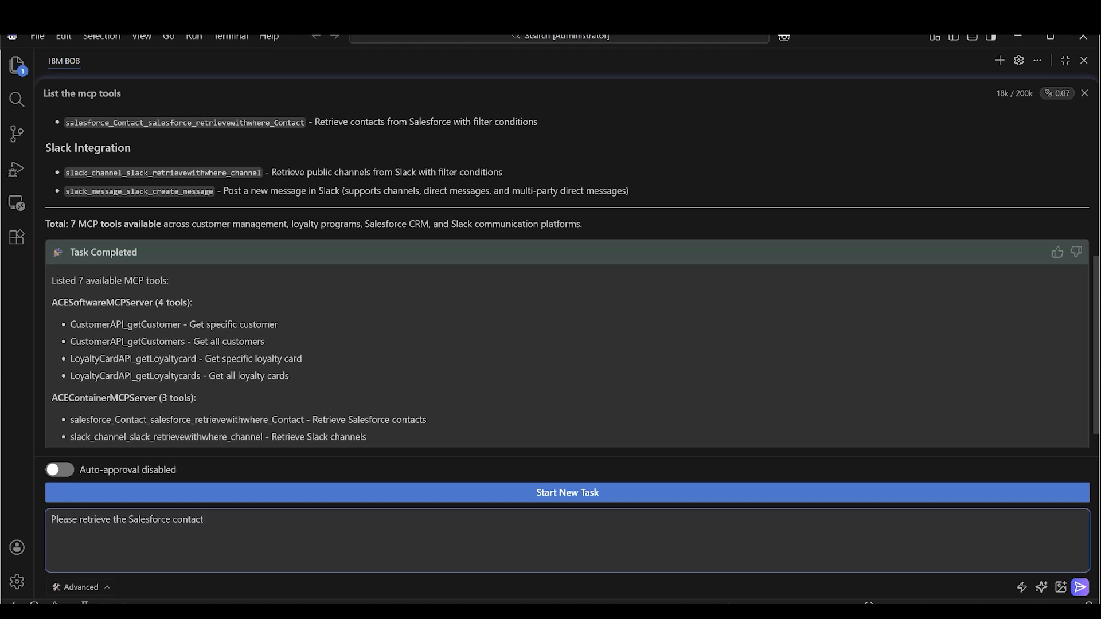
pyautogui.write('with last name Kane')
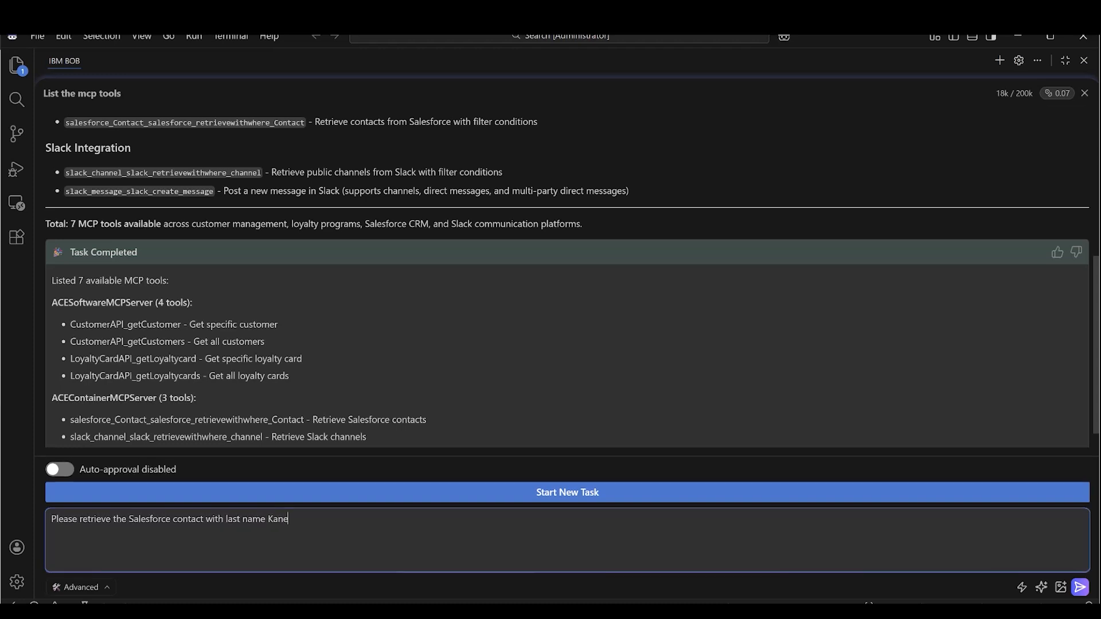
pyautogui.press('Return')
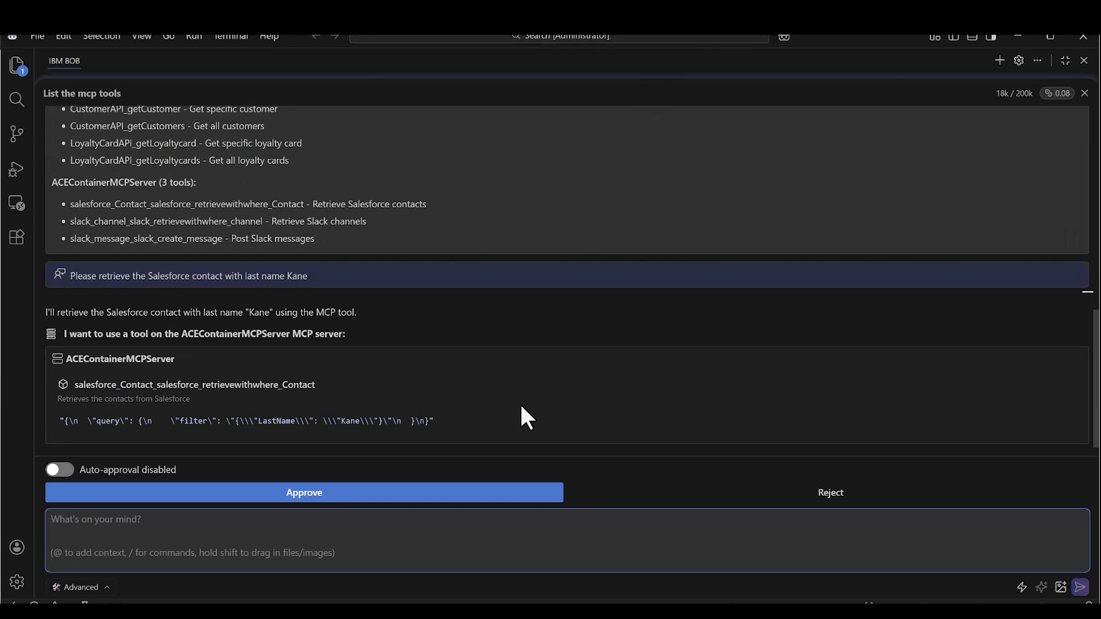
pyautogui.click(468, 497)
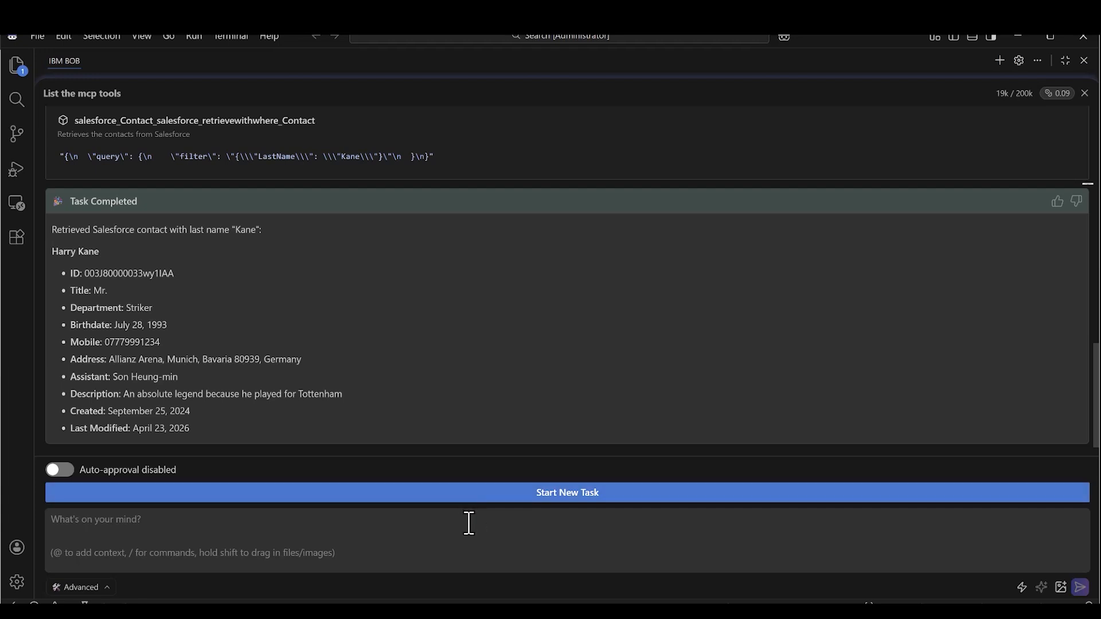
# Ask Bob "Please retrieve the salesforce contact with last name Greaves" and approve the Salesforce tool call.
pyautogui.click(476, 523)
pyautogui.write('Please retrieve the salesforce contact with last name Greaves')
pyautogui.press('Return')
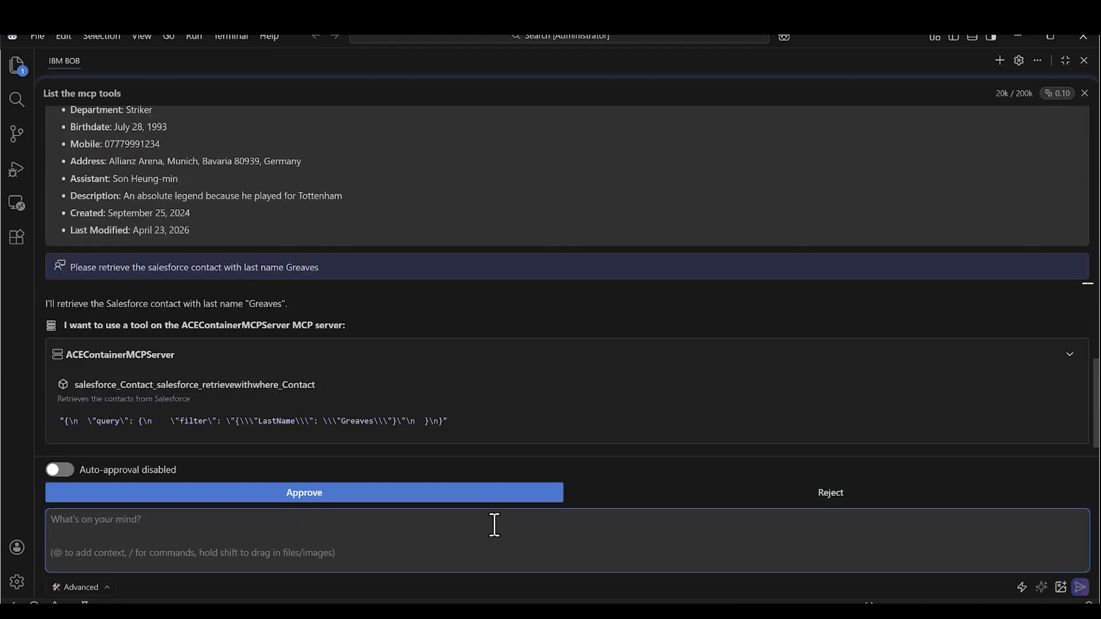
pyautogui.click(479, 500)
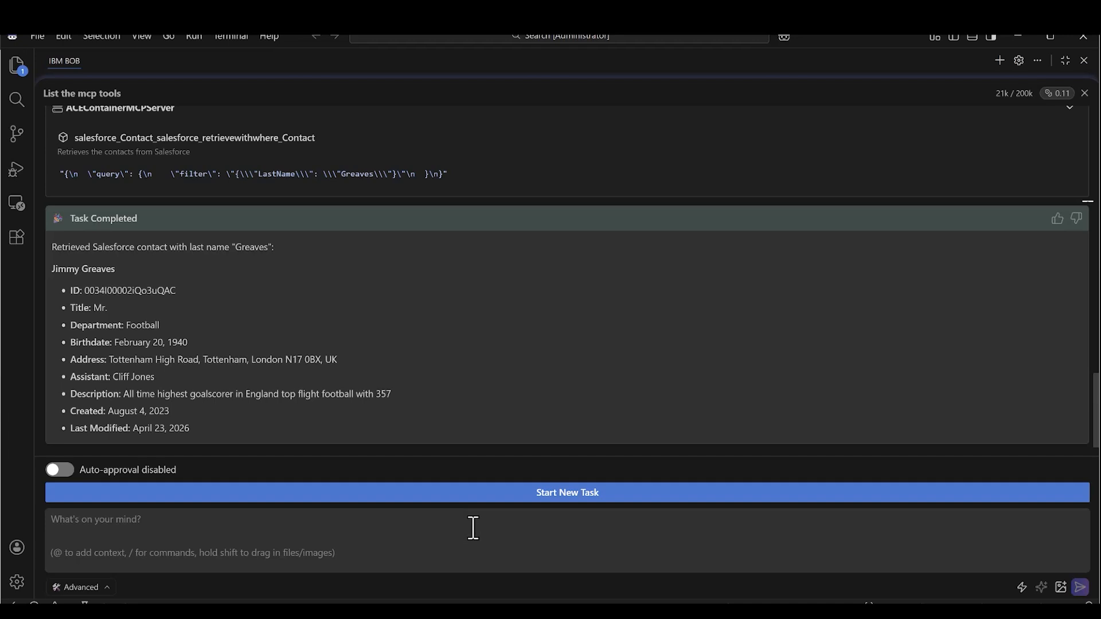
# Reuse the contact retrieval prompt with the last name changed to Lineker, send it and approve the Salesforce tool call.
pyautogui.click(473, 528)
pyautogui.write('Please retrieve the salesforce contact with last name Greaves')
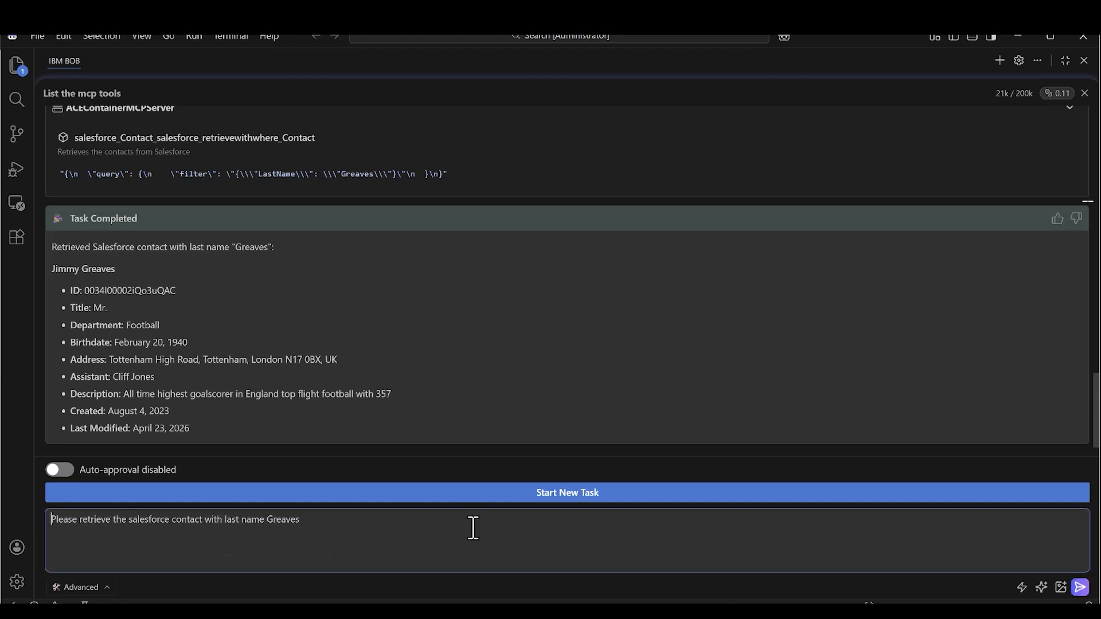
pyautogui.press('BackSpace')
pyautogui.press('BackSpace')
pyautogui.press('BackSpace')
pyautogui.press('BackSpace')
pyautogui.press('BackSpace')
pyautogui.press('BackSpace')
pyautogui.press('BackSpace')
pyautogui.write('Lineker')
pyautogui.press('Return')
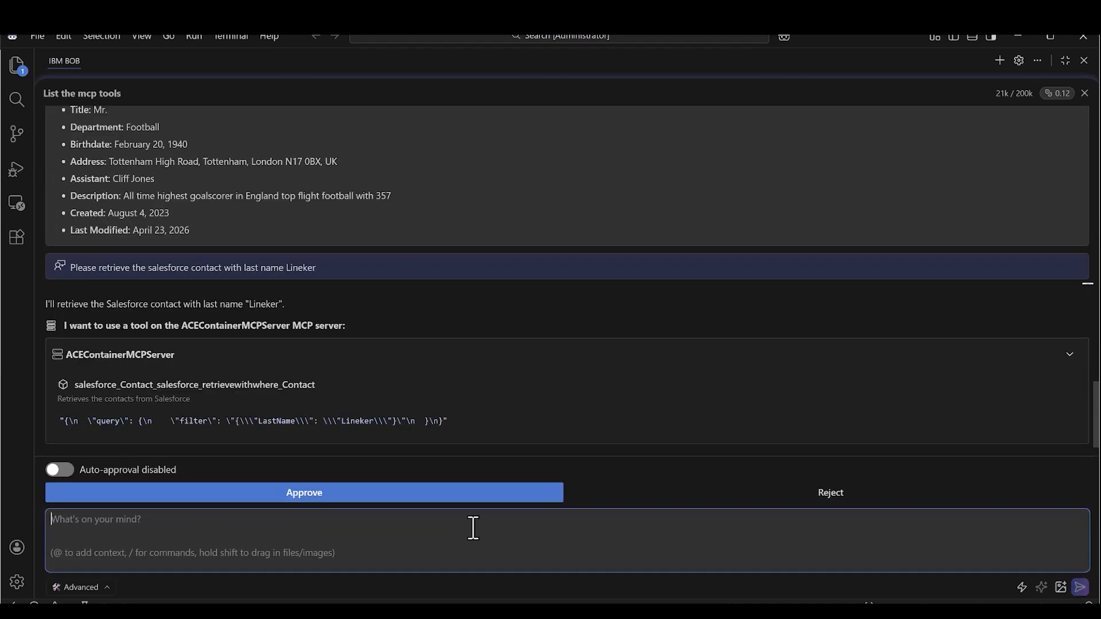
pyautogui.click(448, 495)
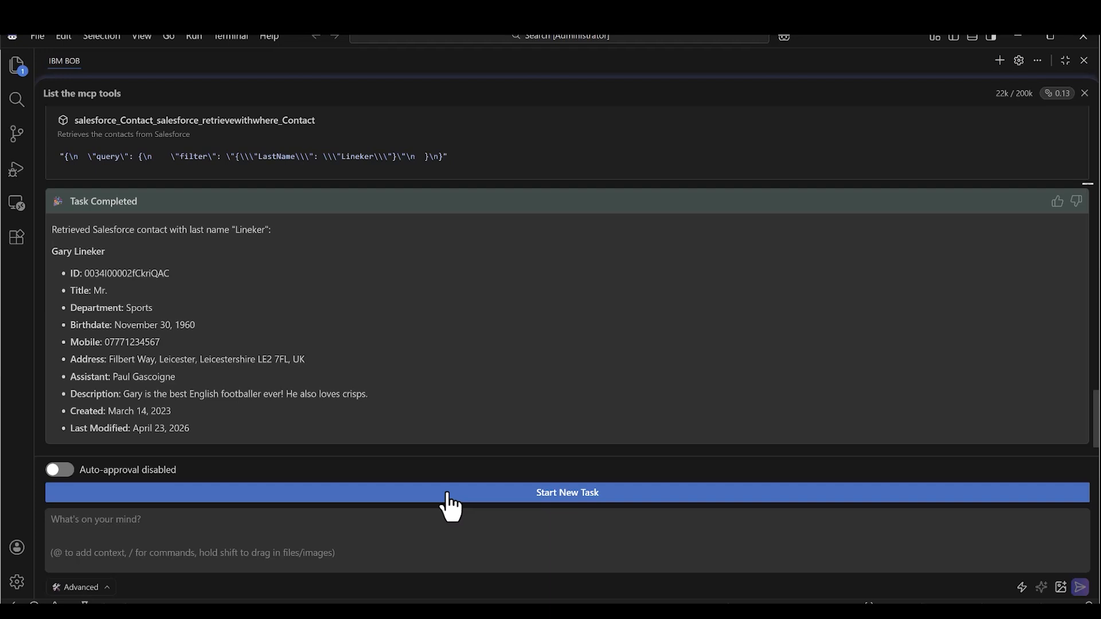
# Ask Bob to use each retrieved contact's id to find out if they are Supermarket customers, approving each CustomerAPI_getCustomer call.
pyautogui.click(509, 528)
pyautogui.write('For each of the retrieved contacts use their id to find out if they are Supermarket customers')
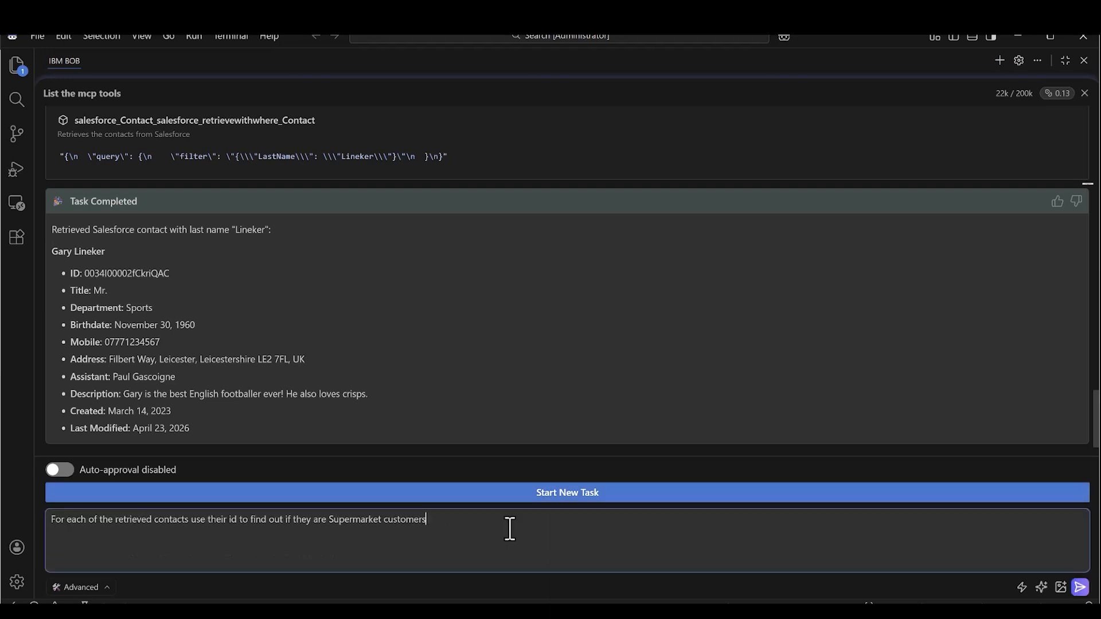
pyautogui.press('Return')
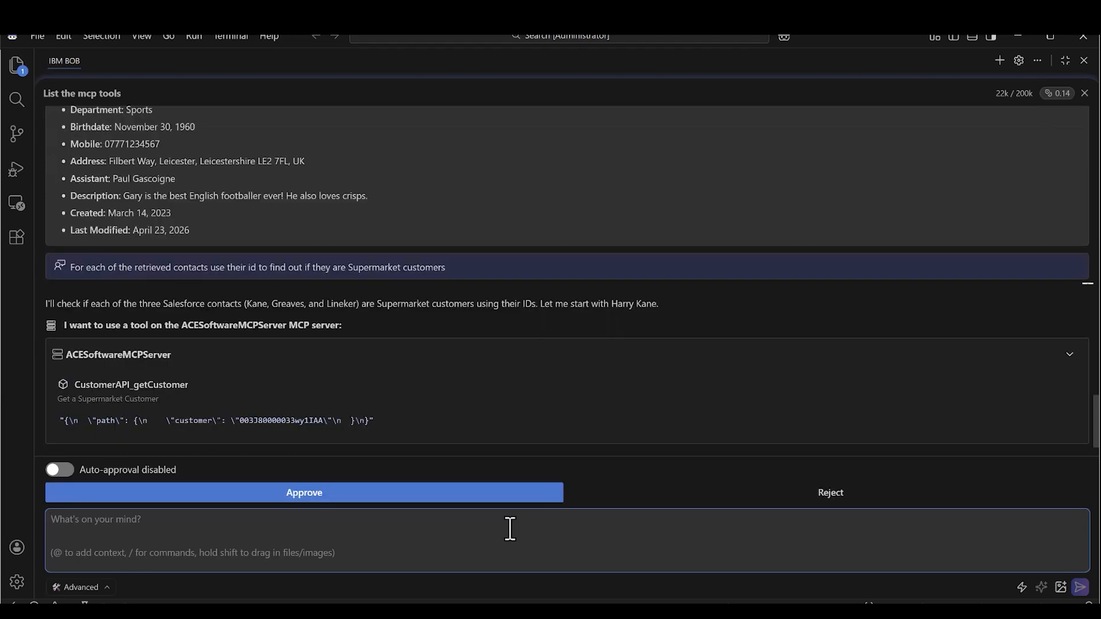
pyautogui.click(470, 499)
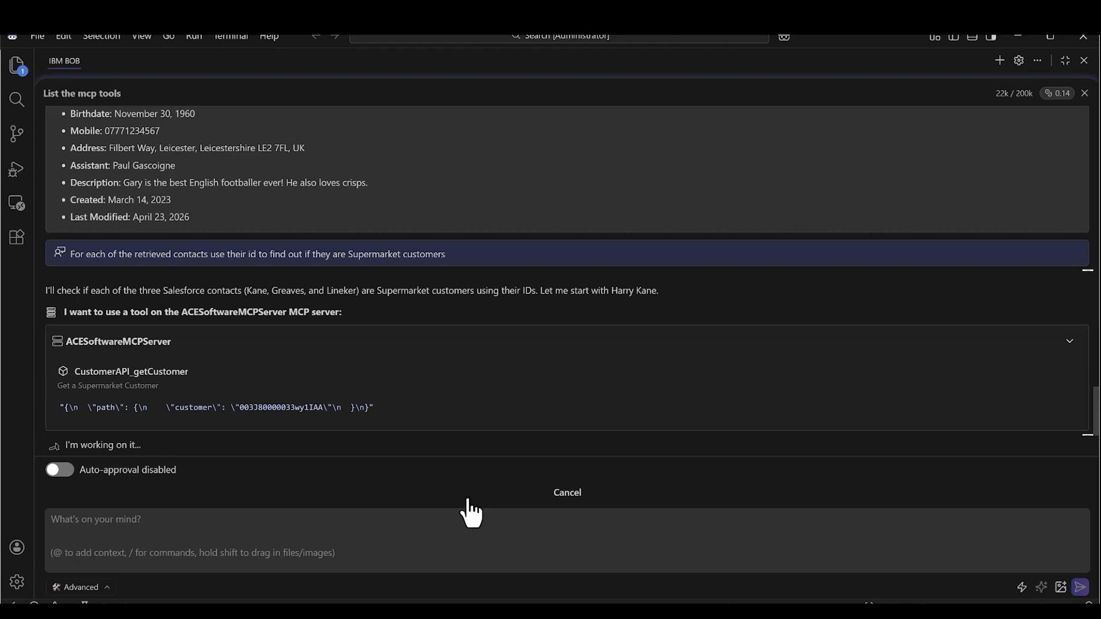
pyautogui.click(468, 501)
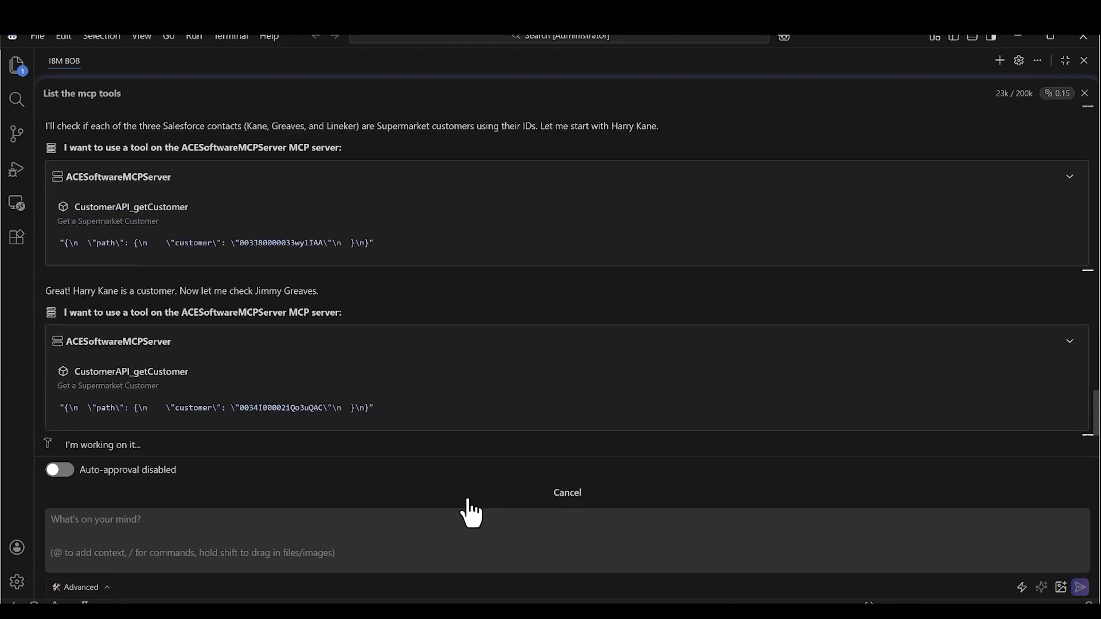
pyautogui.click(468, 500)
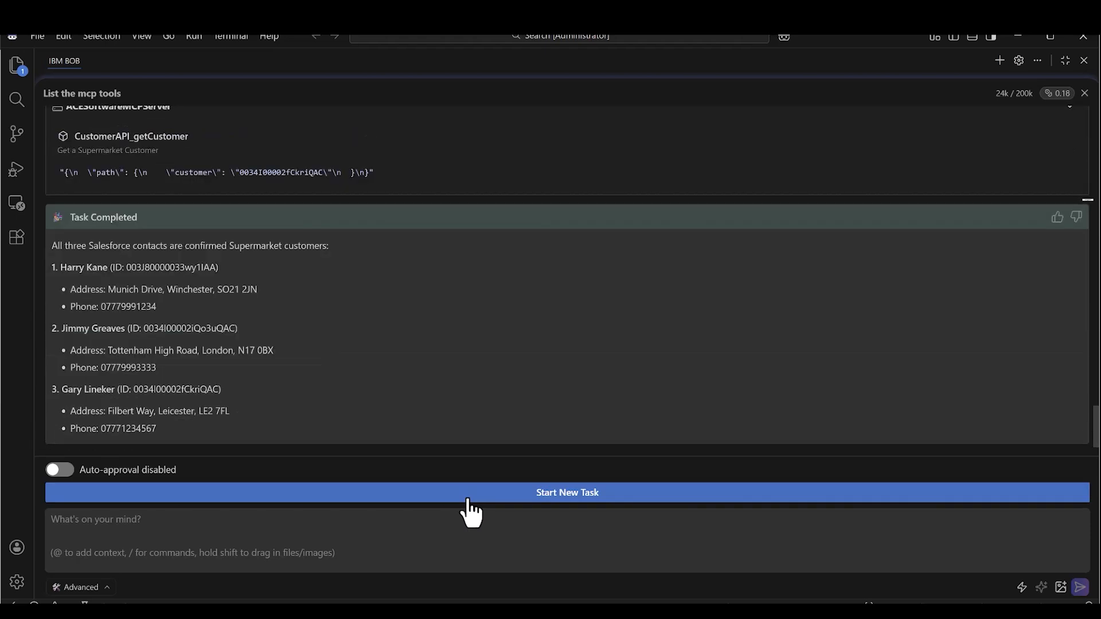
# Ask Bob to use each retrieved contact's id to find out if they have a loyalty card, approving each LoyaltyCardAPI_getLoyaltycard call.
pyautogui.click(467, 520)
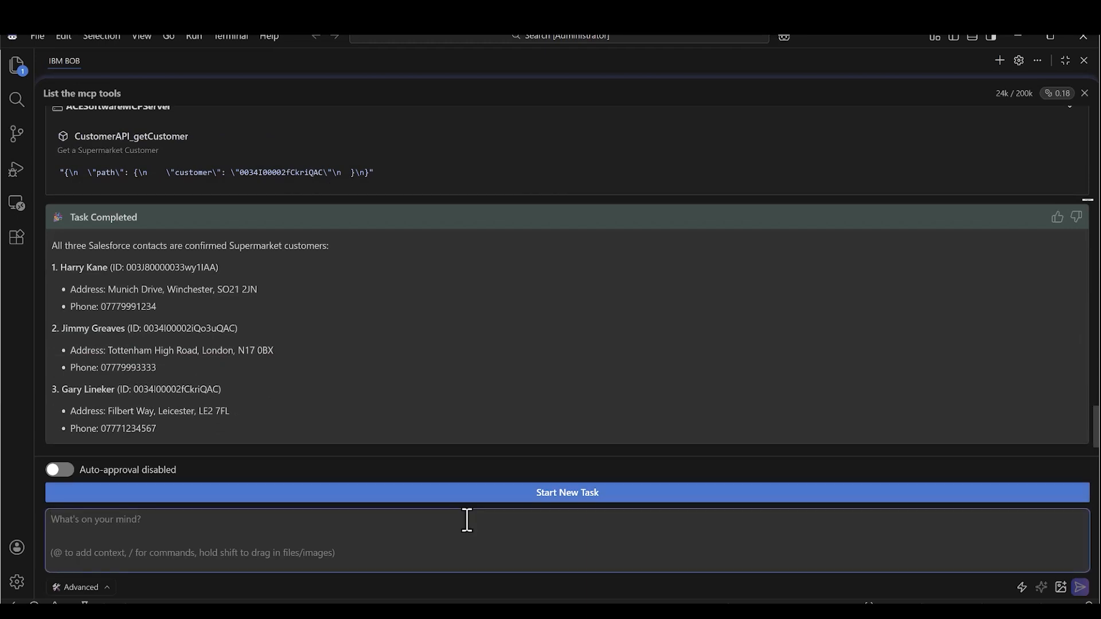
pyautogui.write('For each of the retrieved contacts use their id to find out if they have a loyalty card')
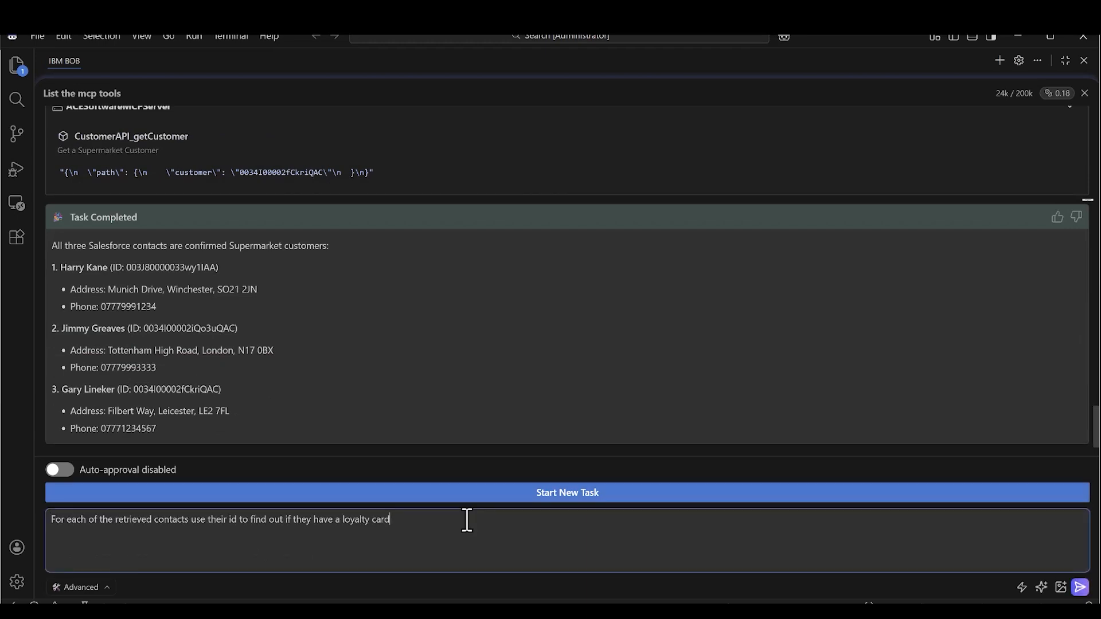
pyautogui.press('Return')
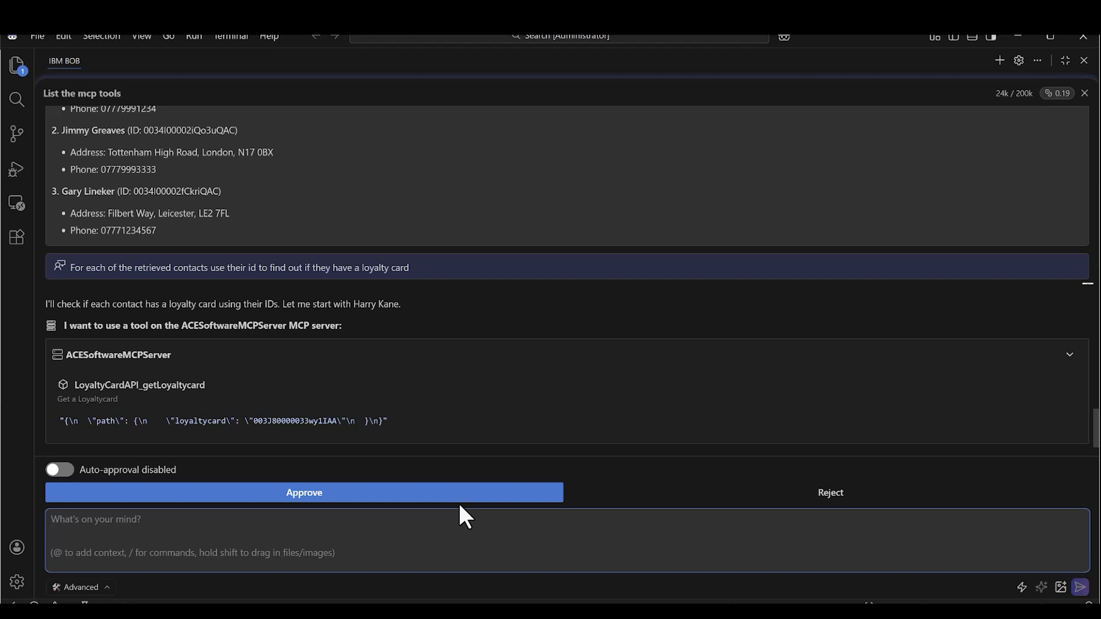
pyautogui.click(457, 495)
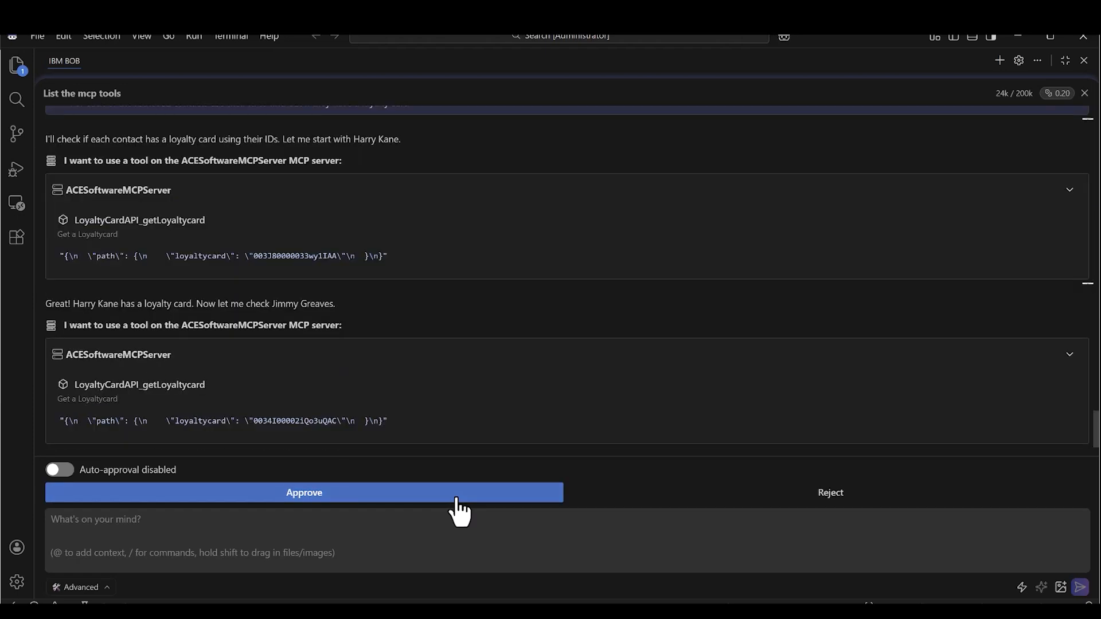
pyautogui.click(456, 495)
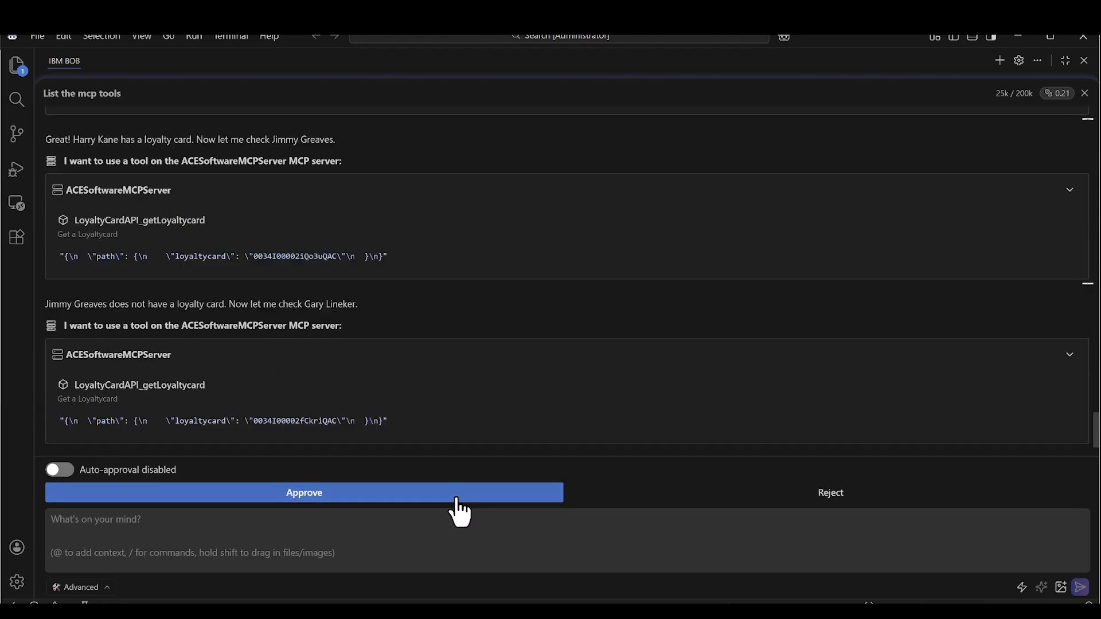
pyautogui.click(458, 499)
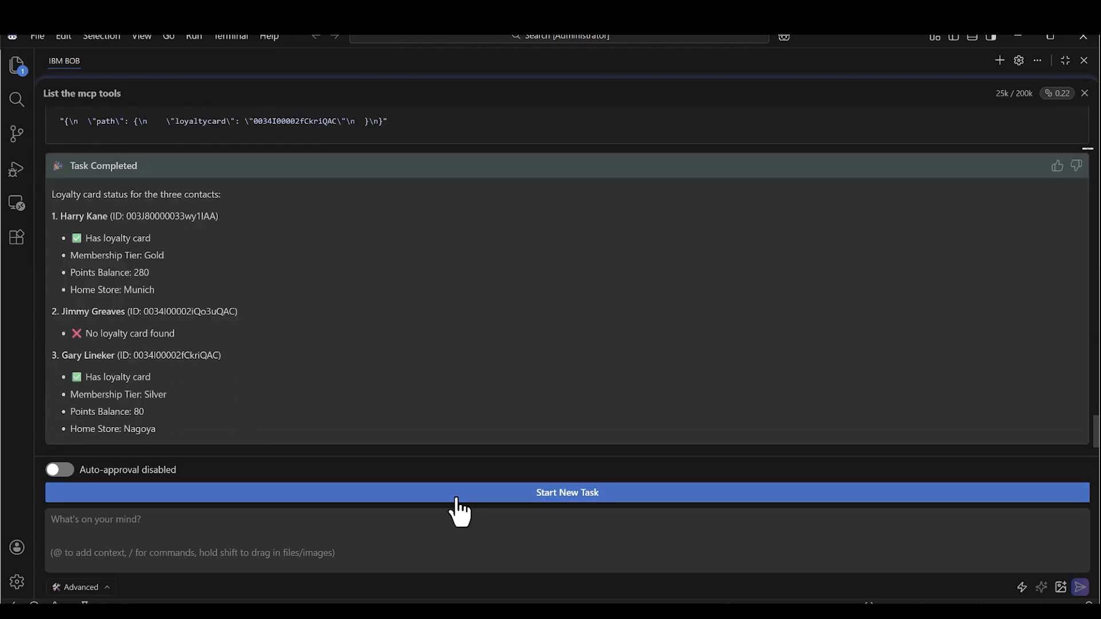
# Ask Bob "Please retrieve all Slack public channels" and approve the Slack channel tool call.
pyautogui.click(491, 527)
pyautogui.write('Please retrieve all Slack public channels')
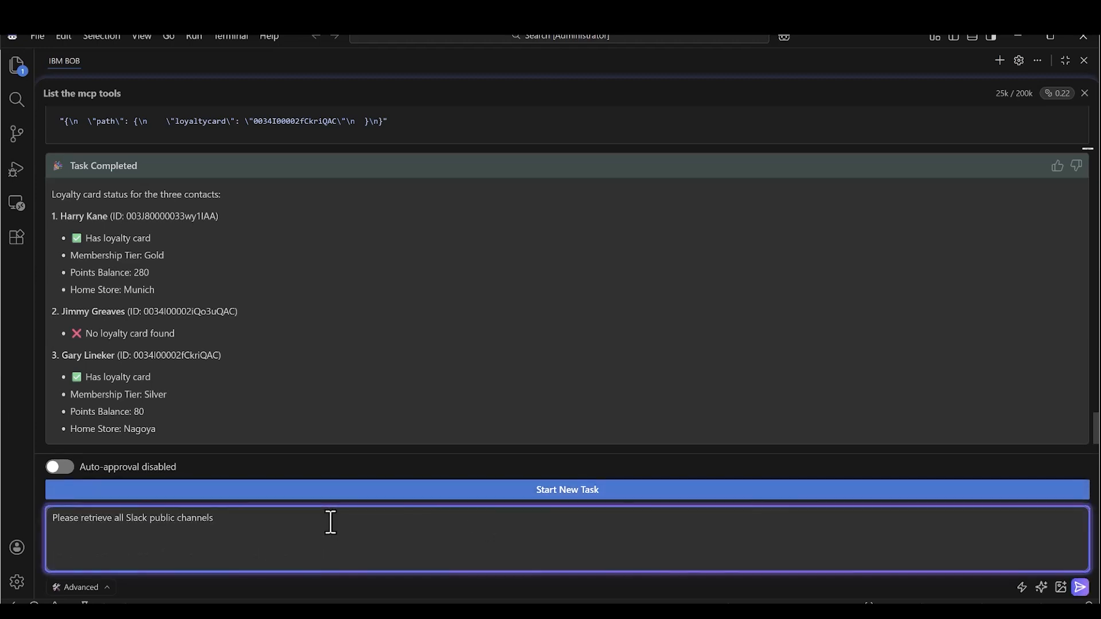
pyautogui.press('Return')
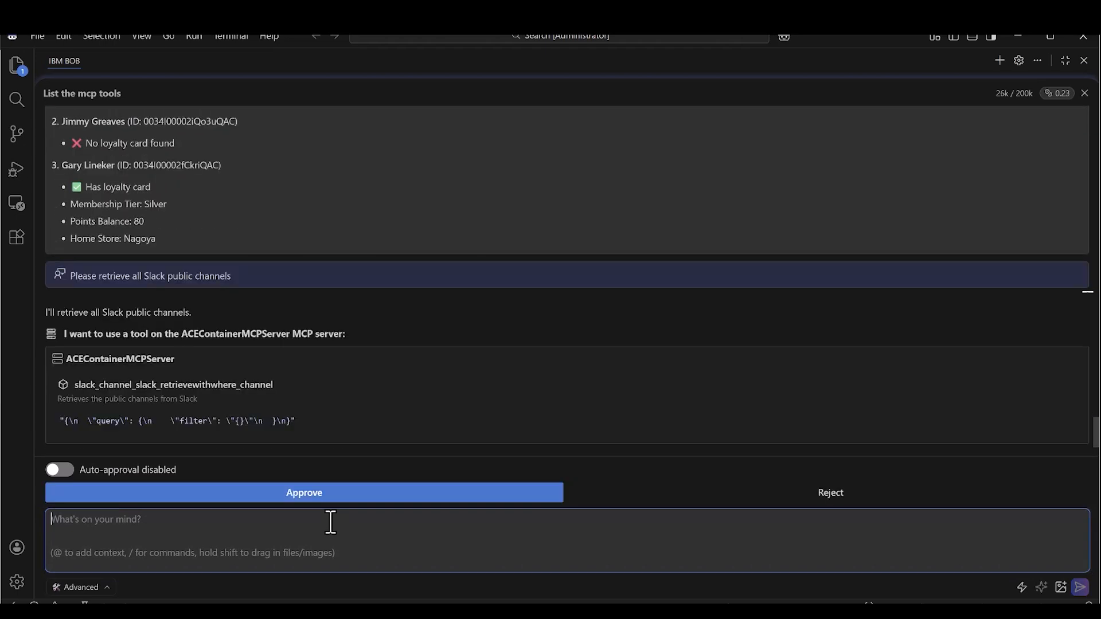
pyautogui.click(371, 499)
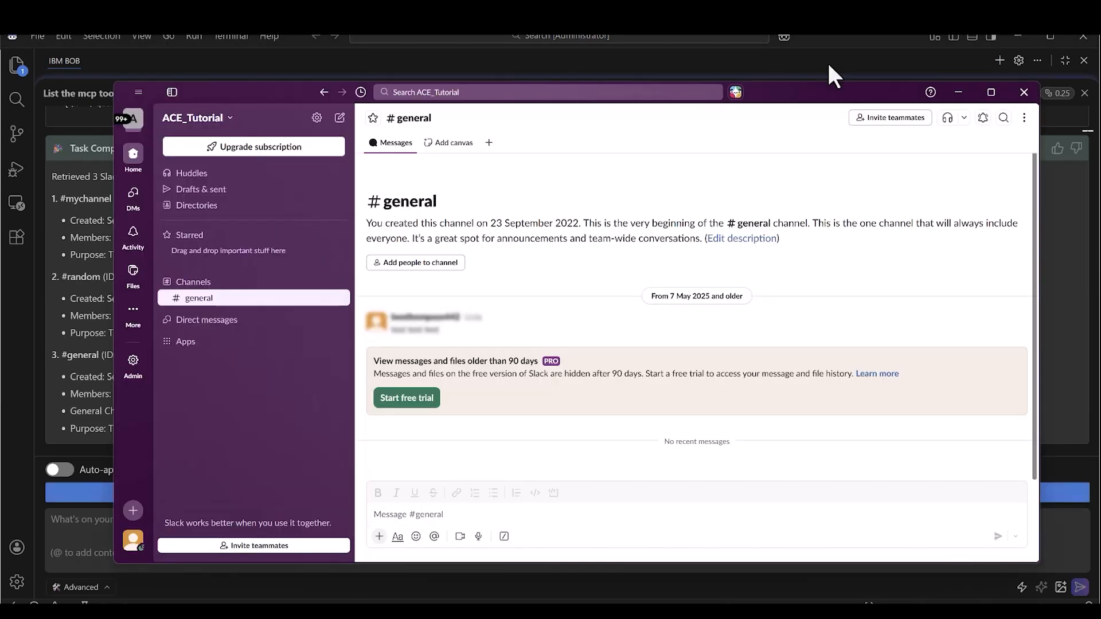
# Return from Slack to IBM Bob, request a detailed general-channel message summarizing everything known about the three Salesforce contacts, and approve posting it.
pyautogui.click(961, 91)
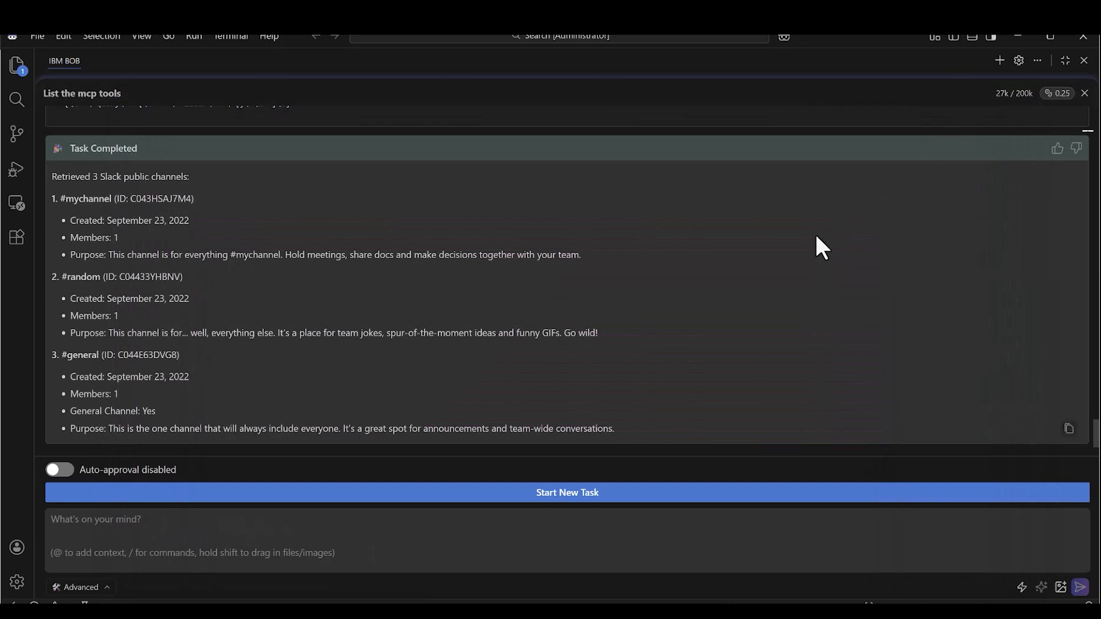
pyautogui.click(497, 535)
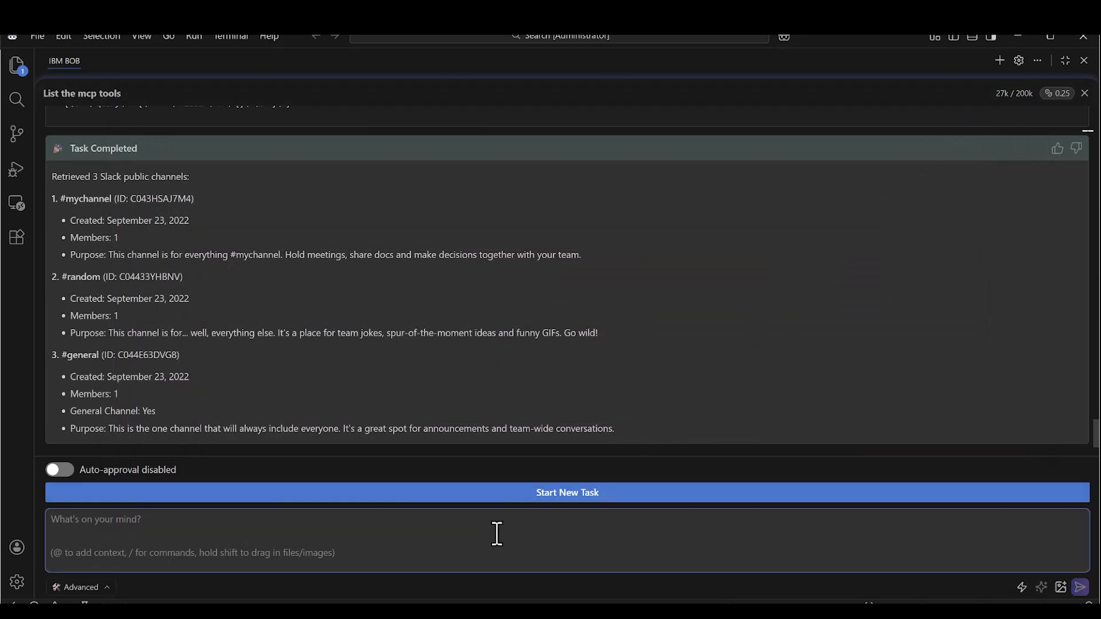
pyautogui.write('Please send a detailed message to the general slack channel summarizing everything you know about the three salesforce contacts')
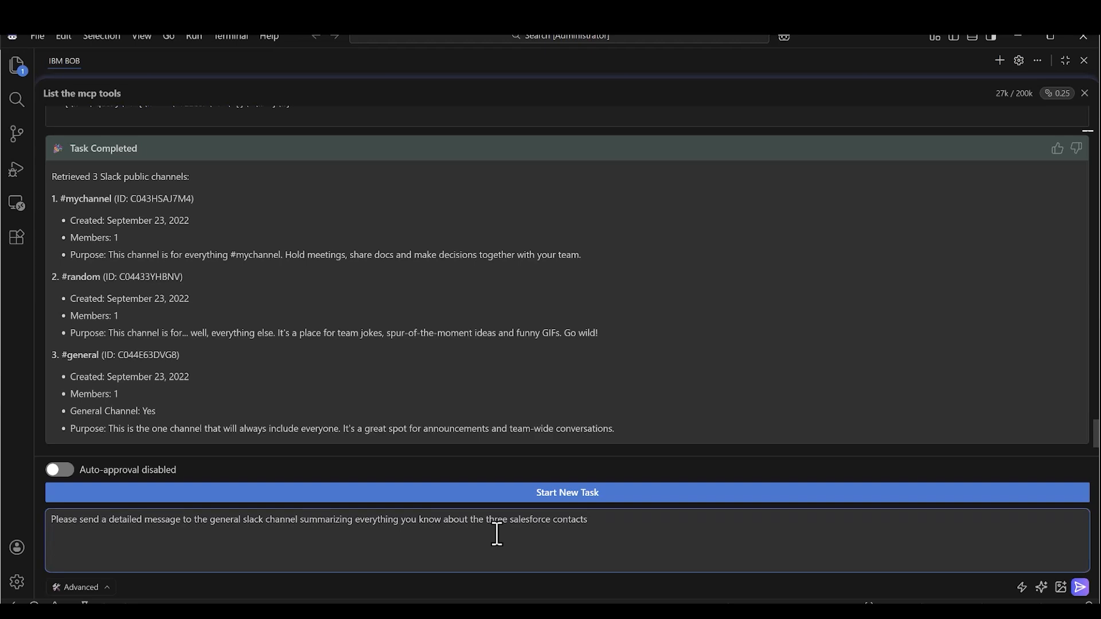
pyautogui.press('Return')
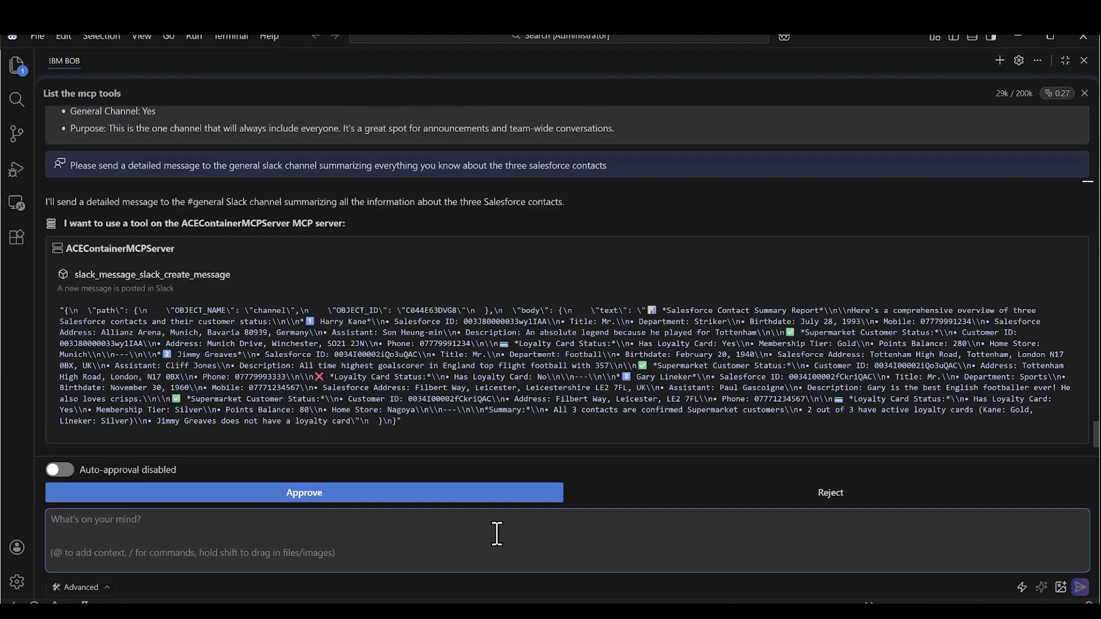
pyautogui.click(490, 497)
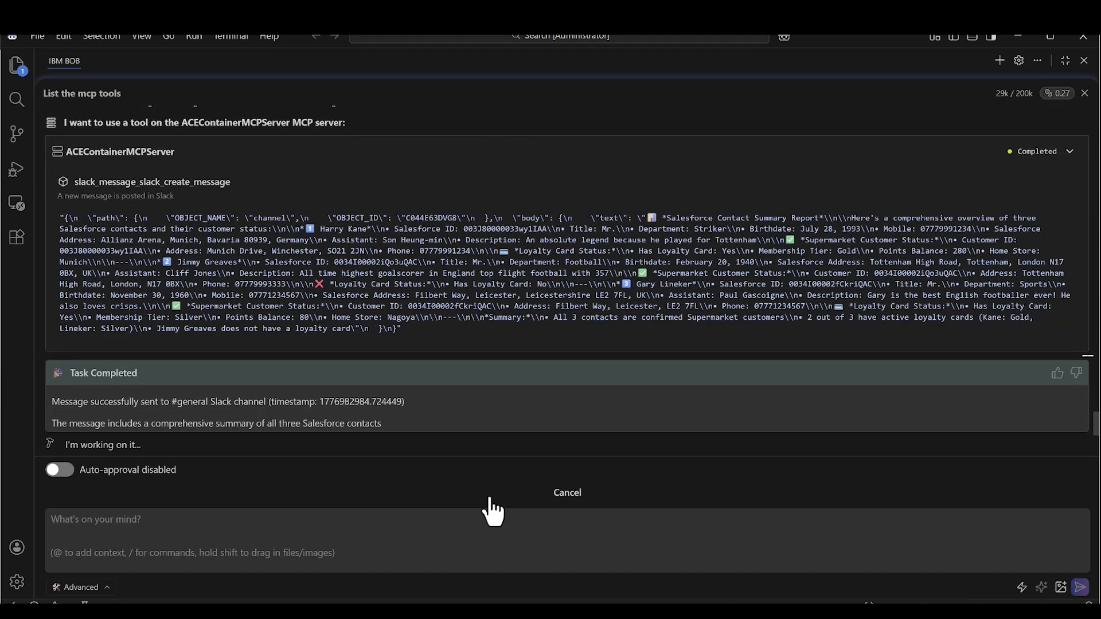
# Switch to Slack and read through the Salesforce Contact Summary Report posted in the general channel.
pyautogui.hotkey('alt', 'Tab')
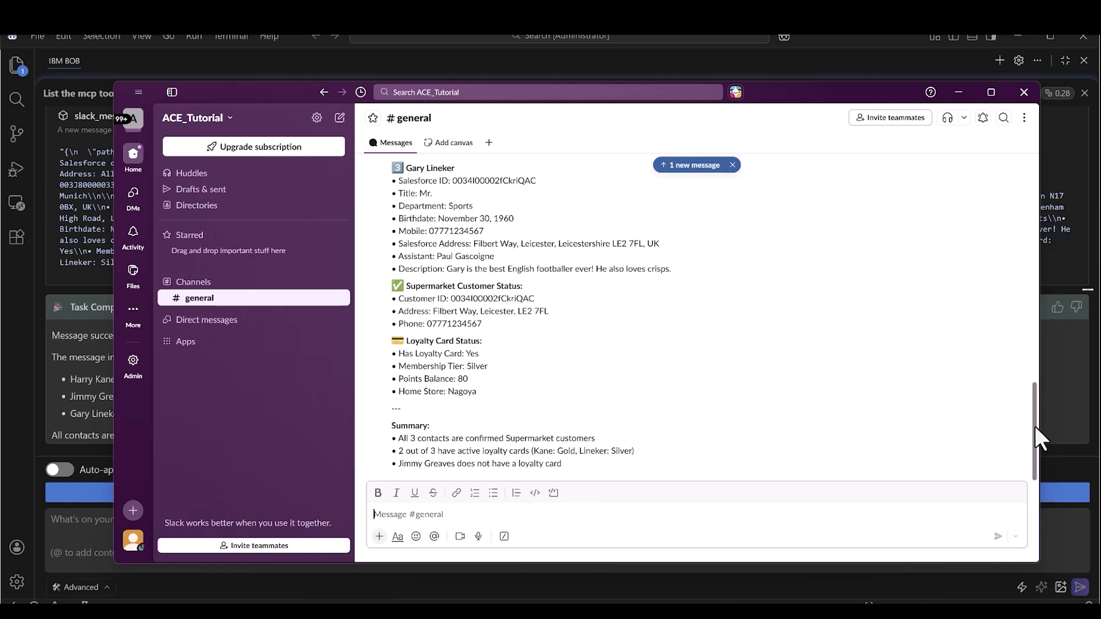
pyautogui.moveTo(1036, 427); pyautogui.dragTo(1045, 287)
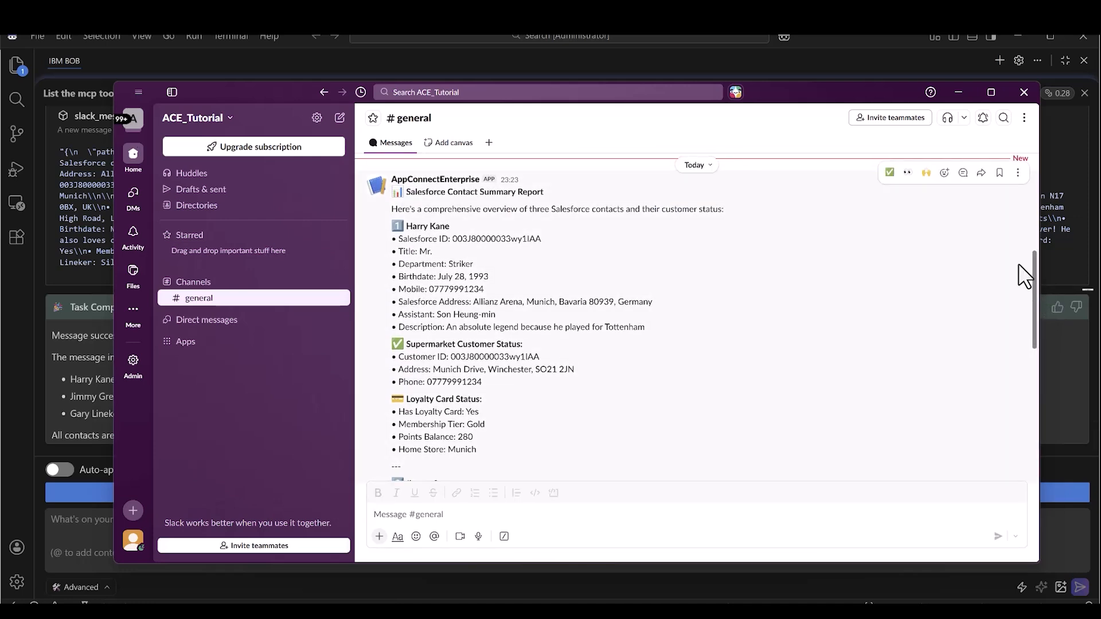
pyautogui.moveTo(1033, 267); pyautogui.dragTo(1054, 405)
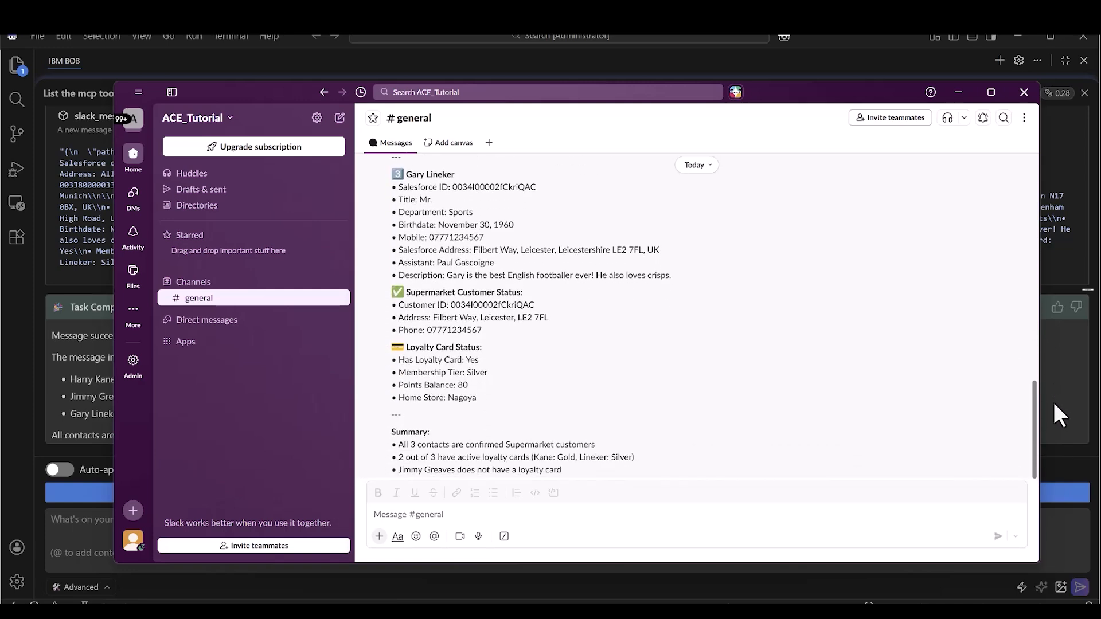
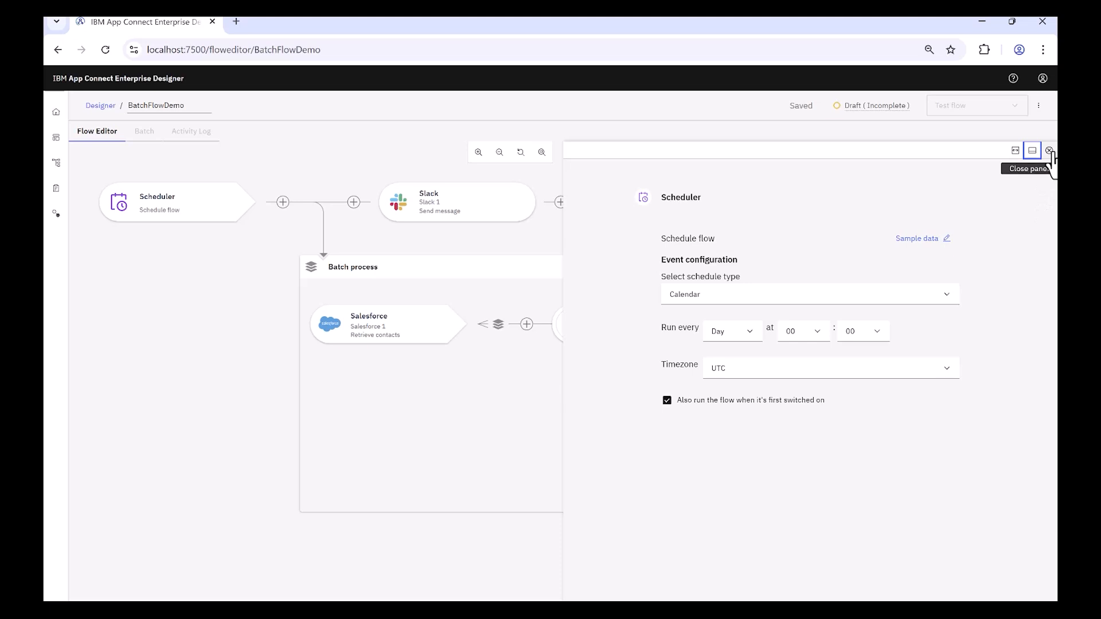
# In App Connect Designer's BatchFlowDemo flow, close the Scheduler settings and open the Slack Send message node's settings.
pyautogui.click(1049, 151)
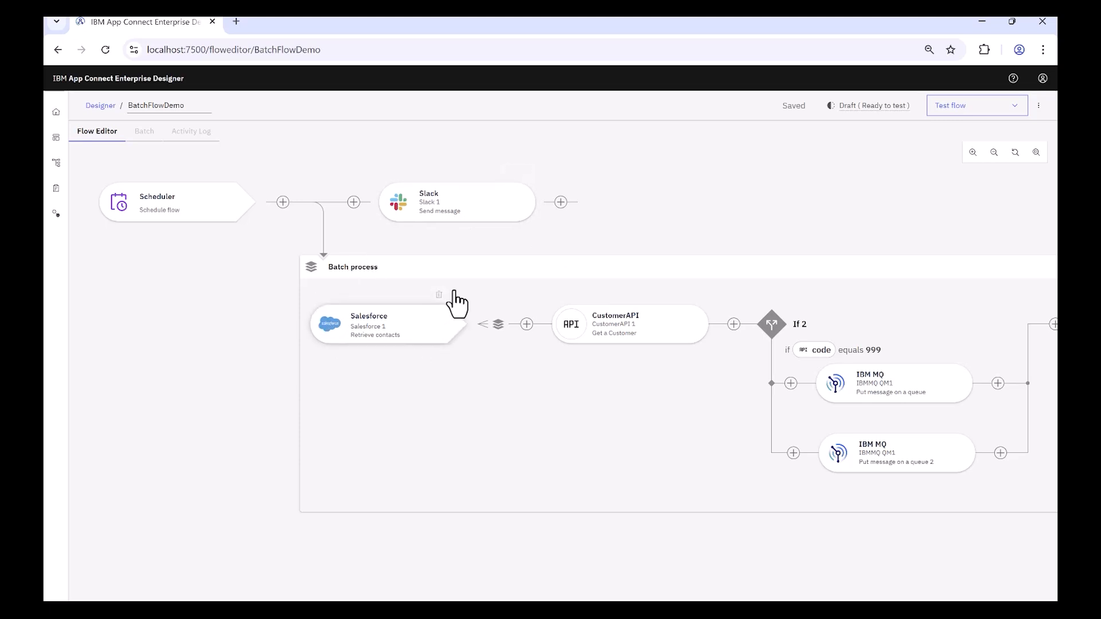
pyautogui.click(479, 213)
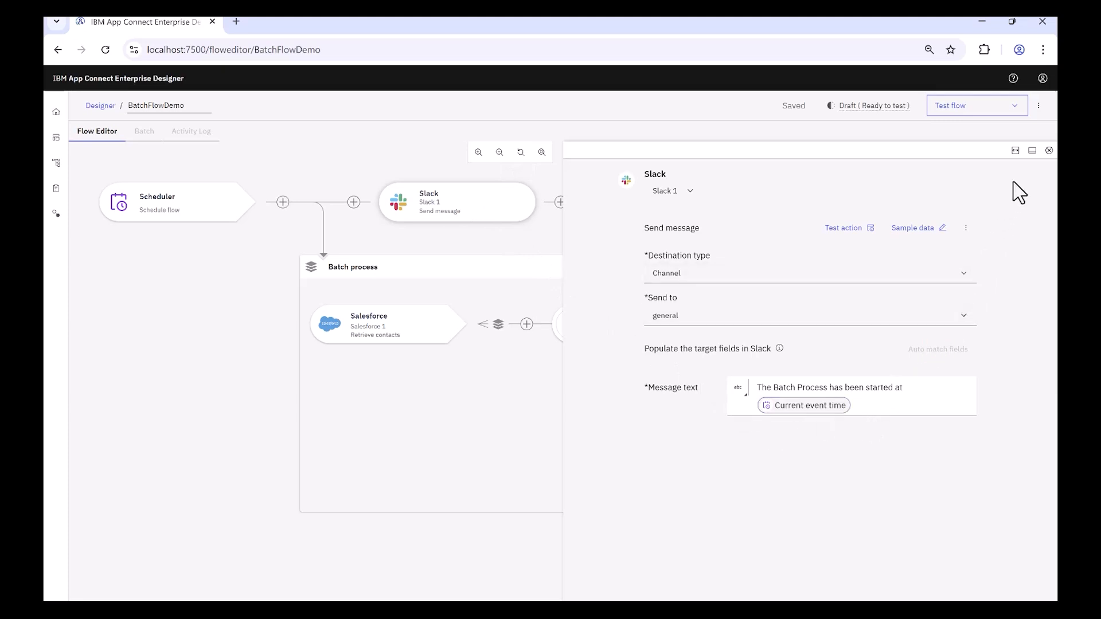
# Close the Slack node's settings, then view and close the Salesforce Retrieve contacts settings in the batch process.
pyautogui.click(1050, 151)
pyautogui.click(431, 343)
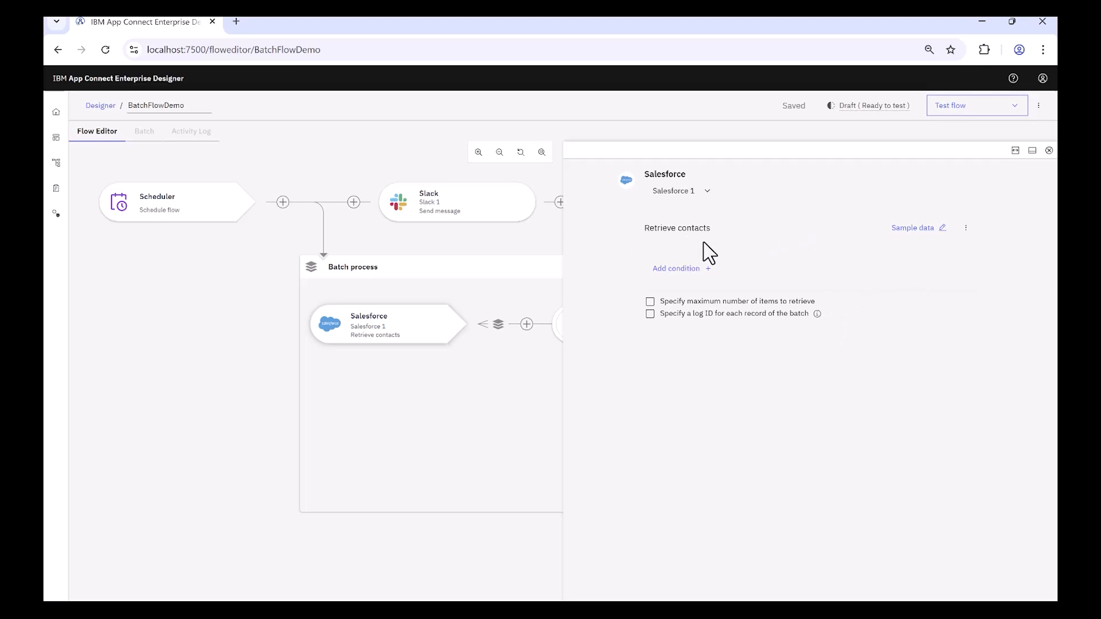
pyautogui.click(1049, 151)
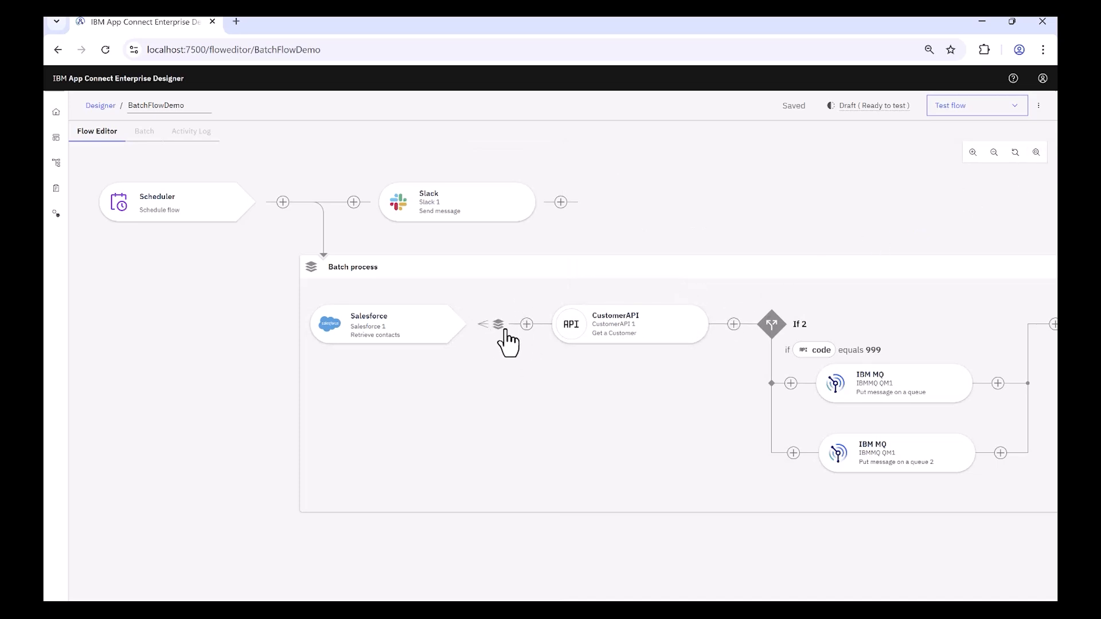
# Examine the CustomerAPI Get a Customer settings and the If 2 branch condition inside the batch process.
pyautogui.hscroll(4, 563, 356)
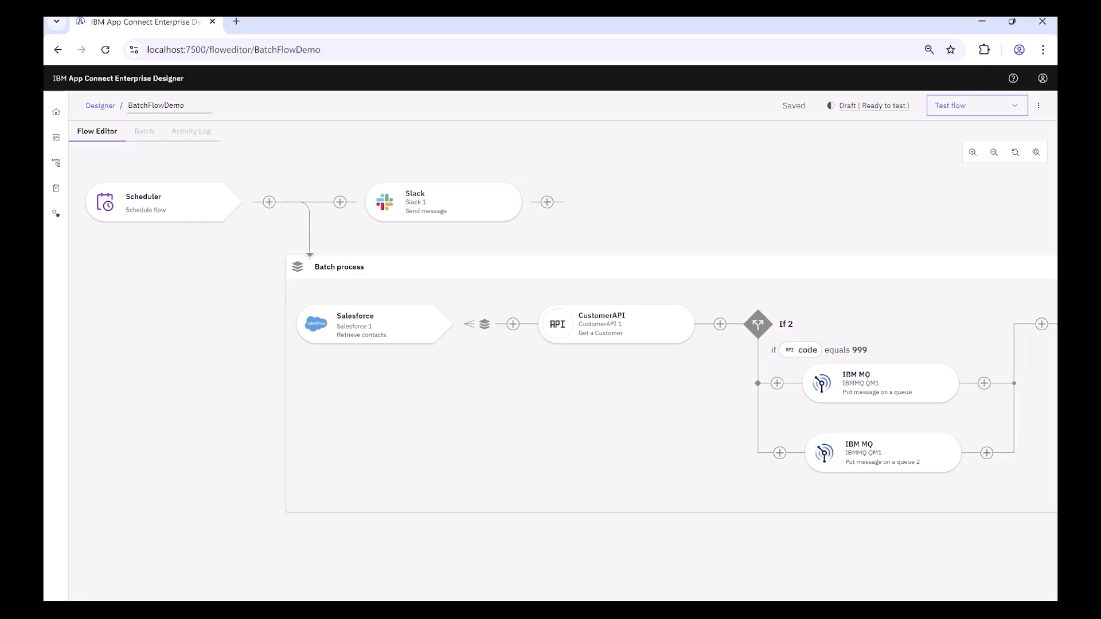
pyautogui.hscroll(2, 563, 356)
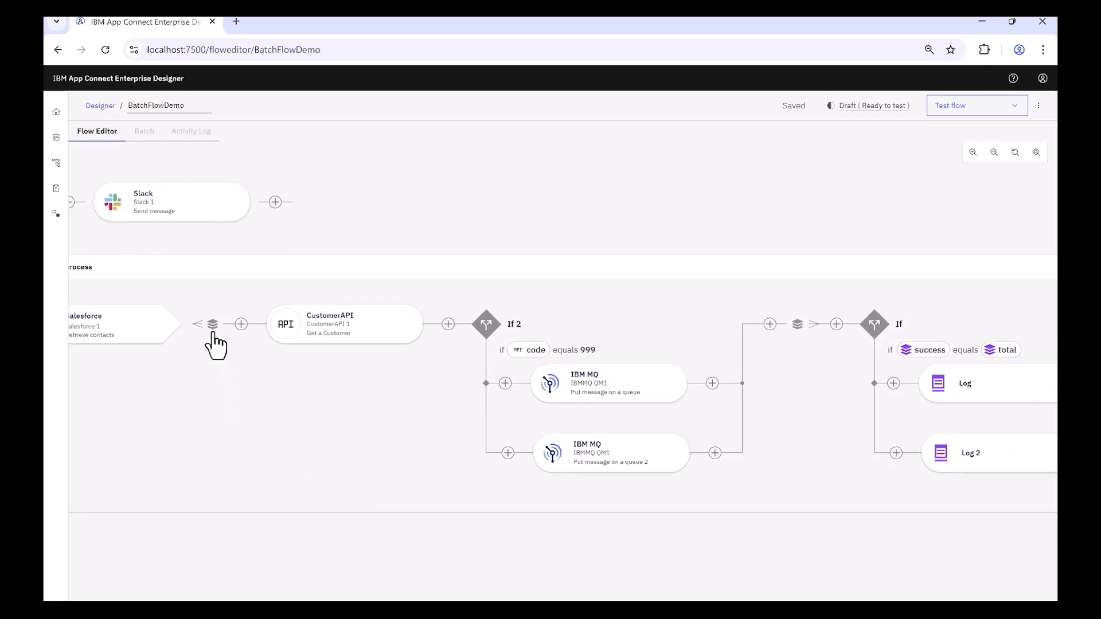
pyautogui.moveTo(319, 338)
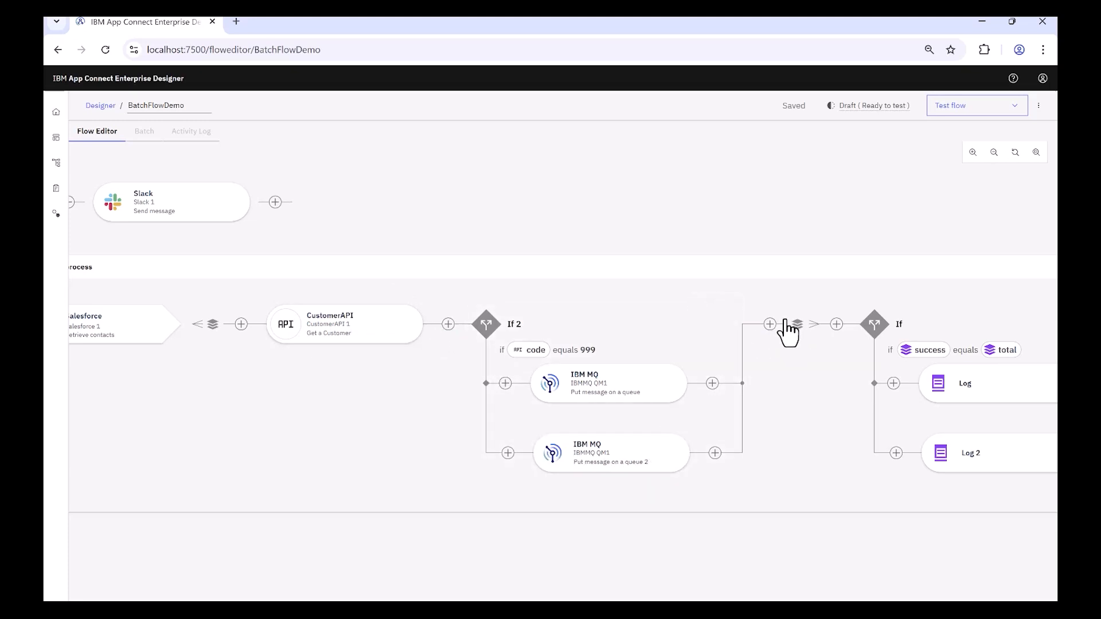
pyautogui.click(328, 328)
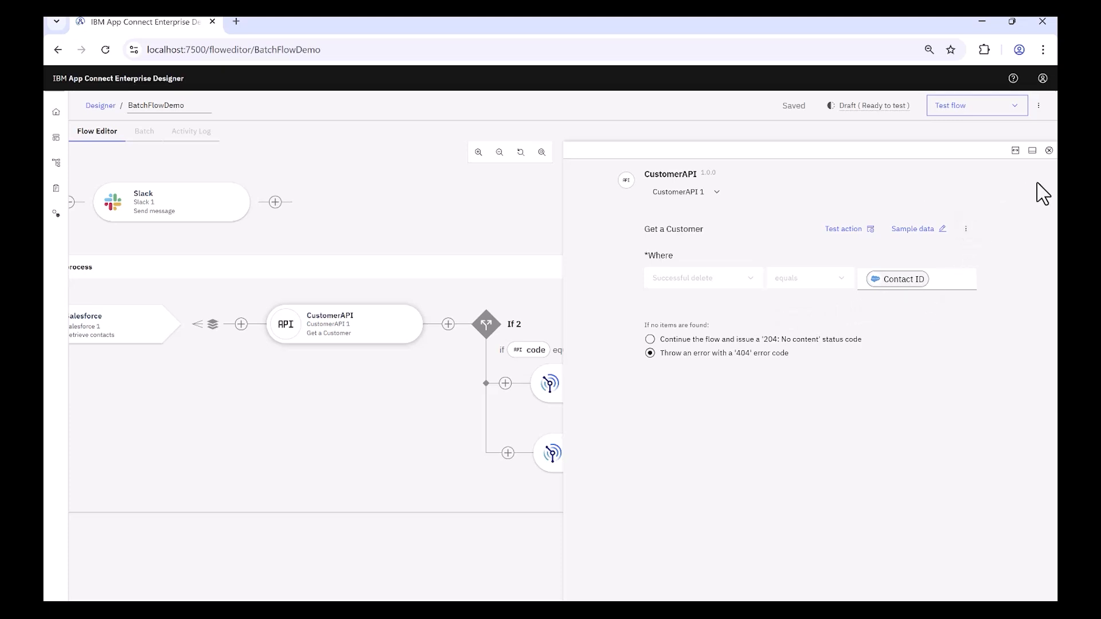
pyautogui.click(1049, 151)
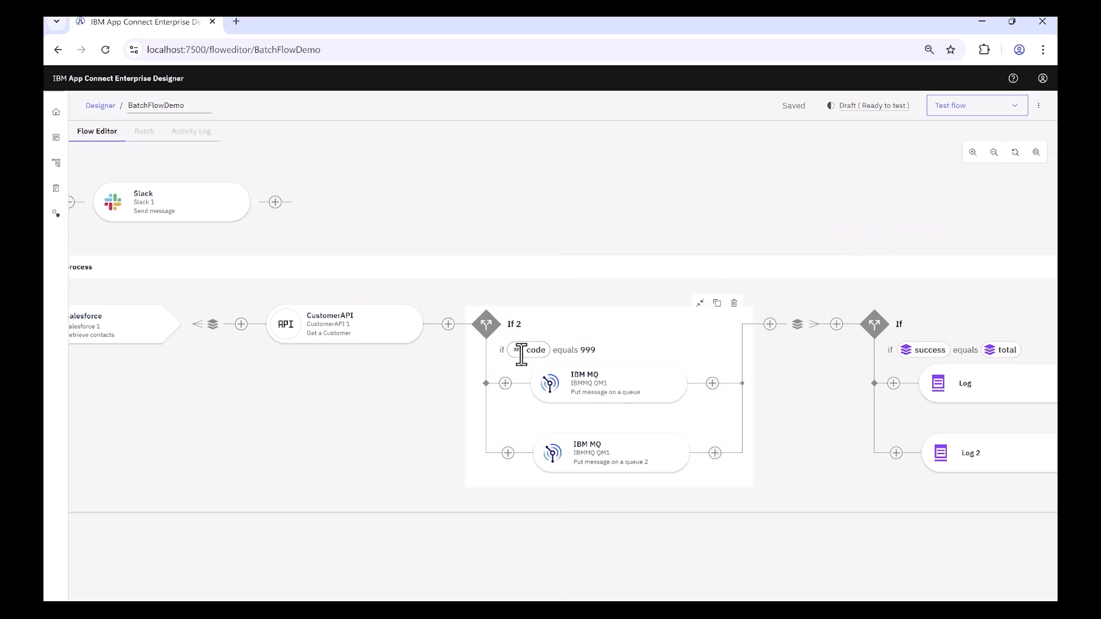
pyautogui.click(619, 356)
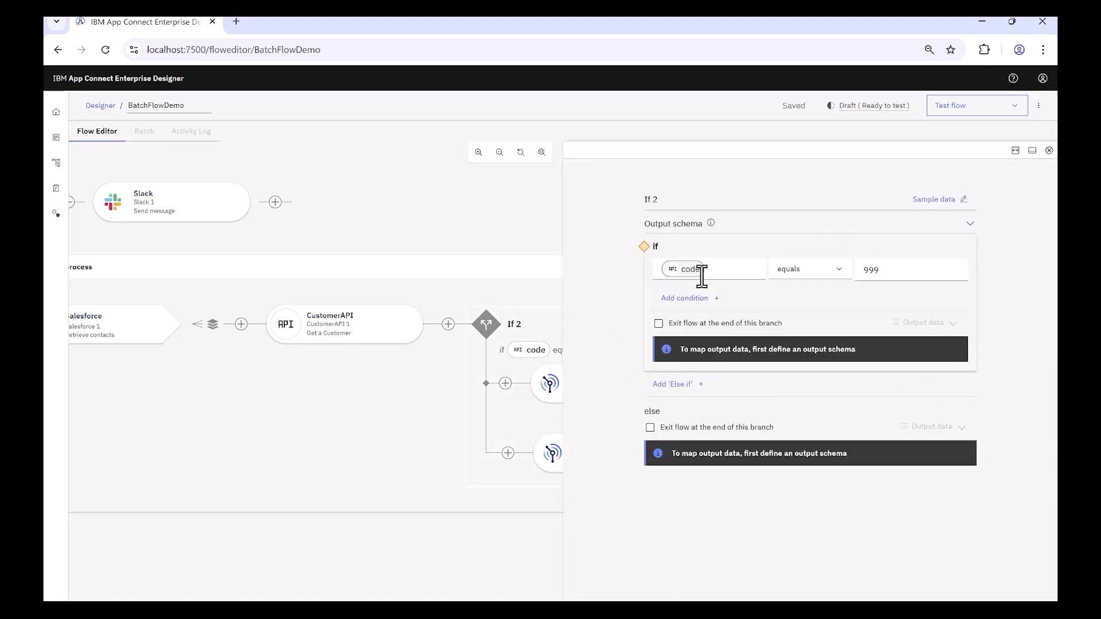
pyautogui.click(1049, 151)
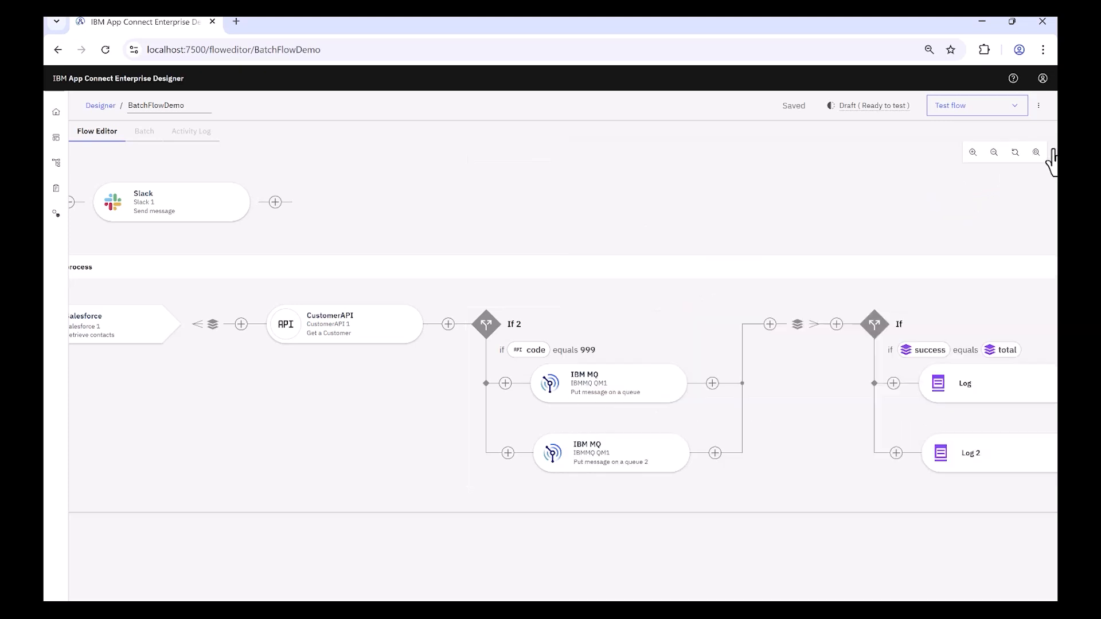
# Examine the queue name and message payload of both IBM MQ put-message nodes in the If 2 branches.
pyautogui.click(639, 391)
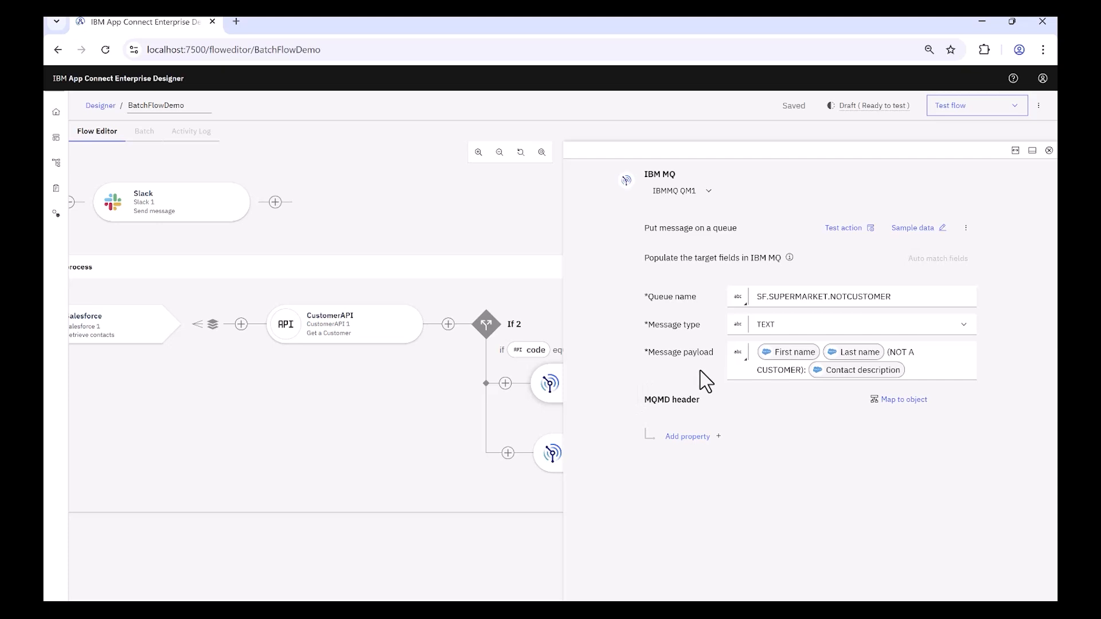
pyautogui.moveTo(903, 294); pyautogui.dragTo(752, 309)
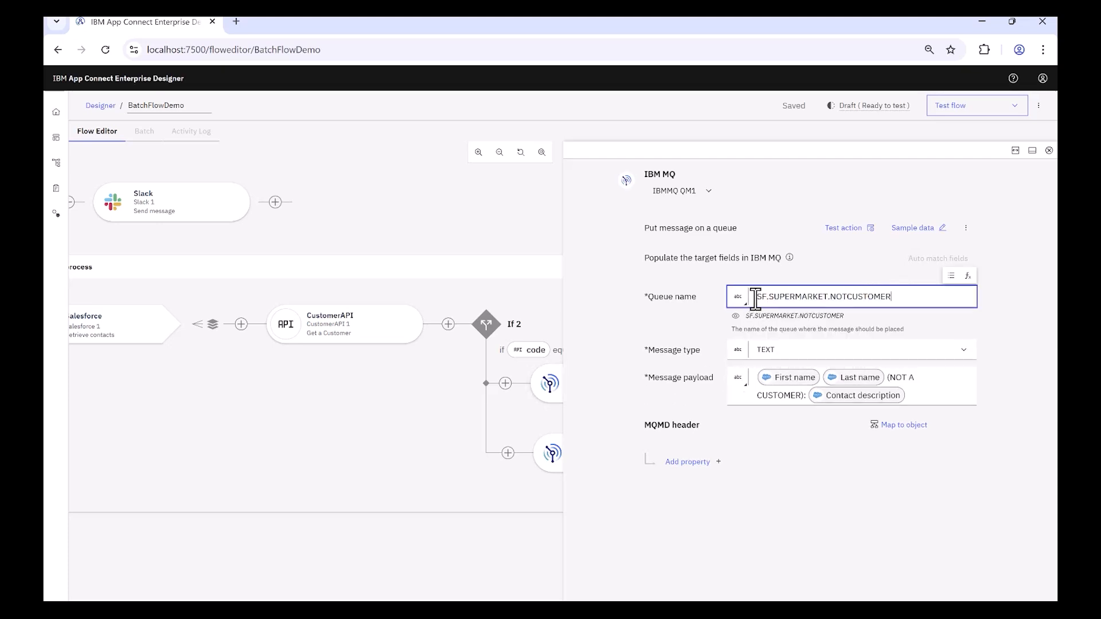
pyautogui.doubleClick(756, 299)
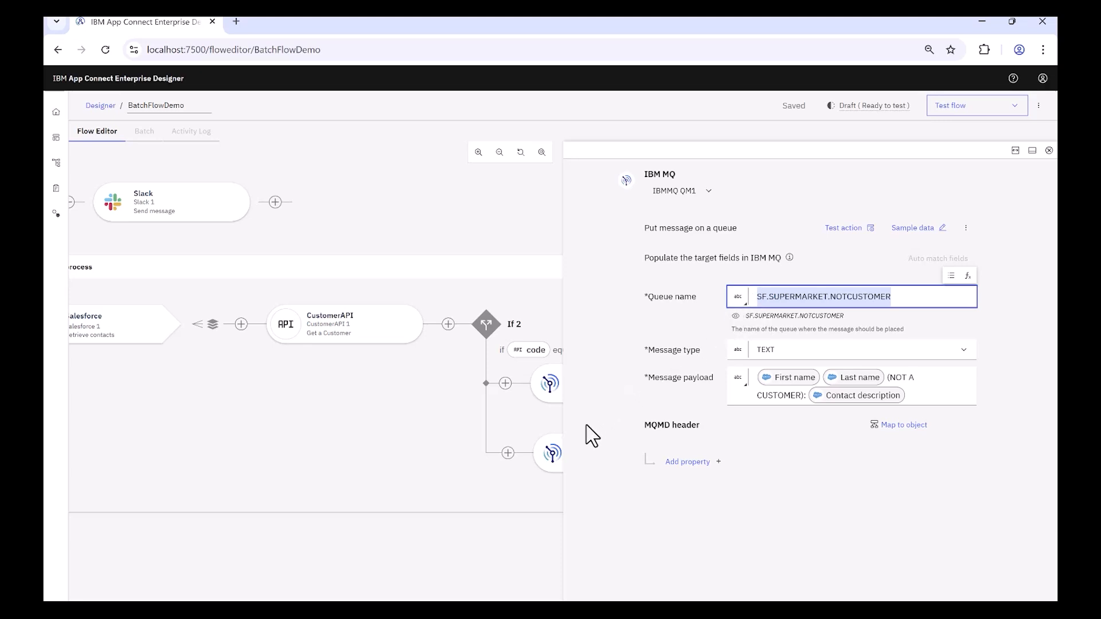
pyautogui.click(556, 458)
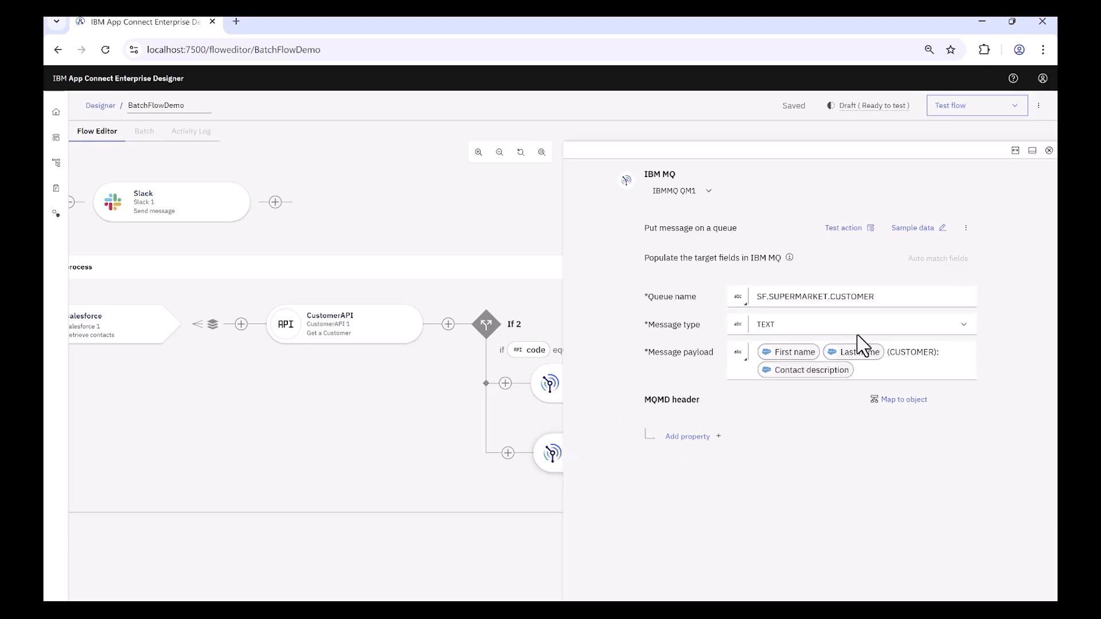
pyautogui.moveTo(883, 296); pyautogui.dragTo(718, 318)
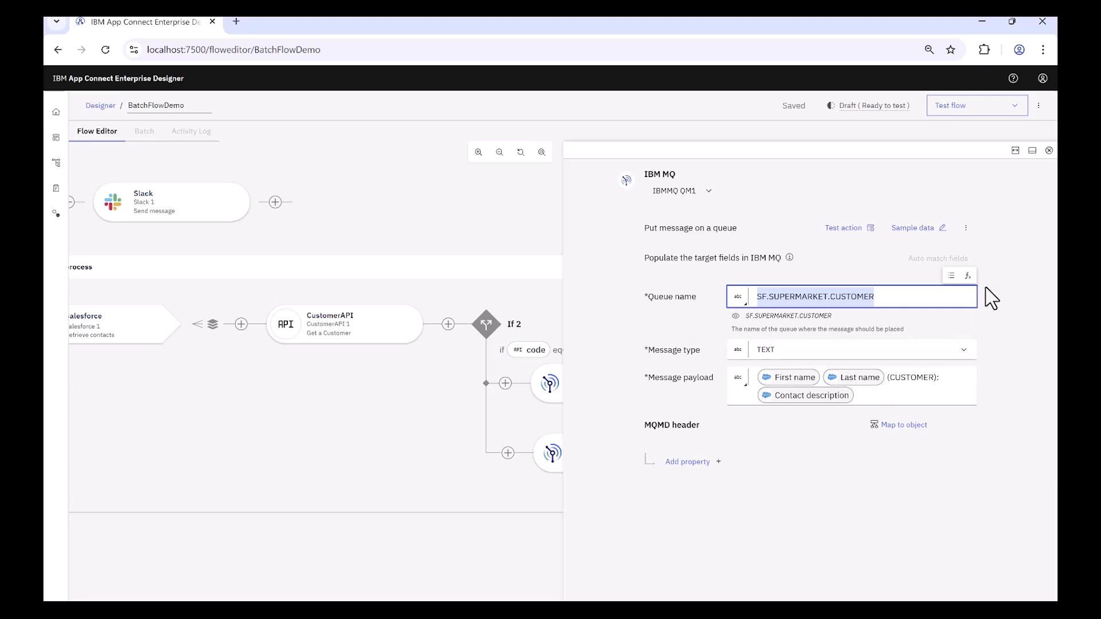
pyautogui.click(1049, 151)
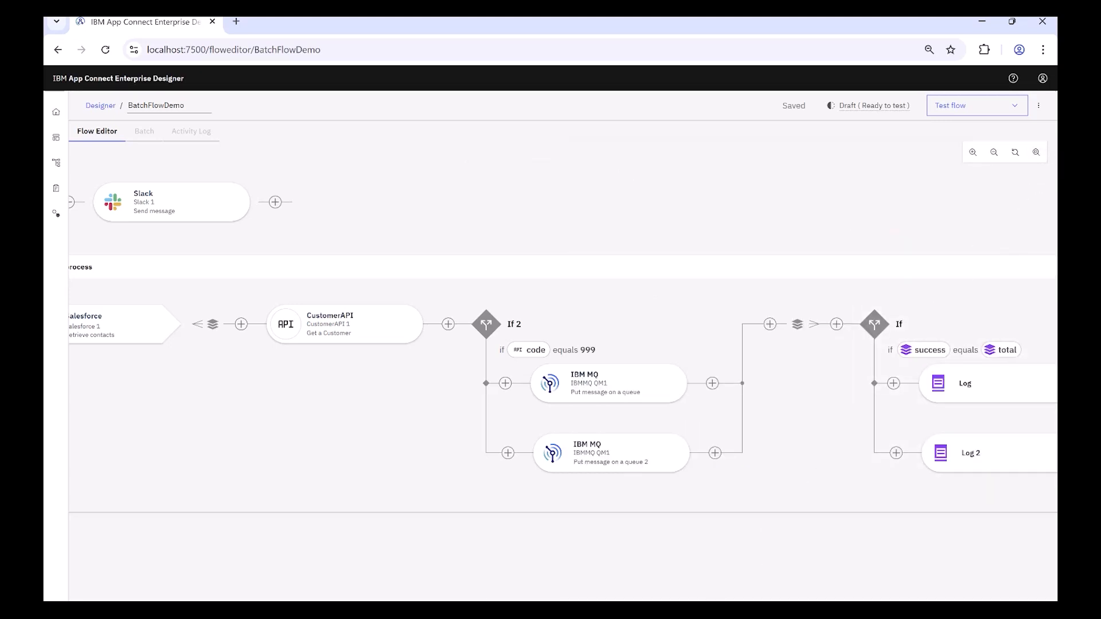
# Examine the settings of the second If node with its two Log nodes and of the final Slack Send message 2 node.
pyautogui.moveTo(487, 601); pyautogui.dragTo(741, 601)
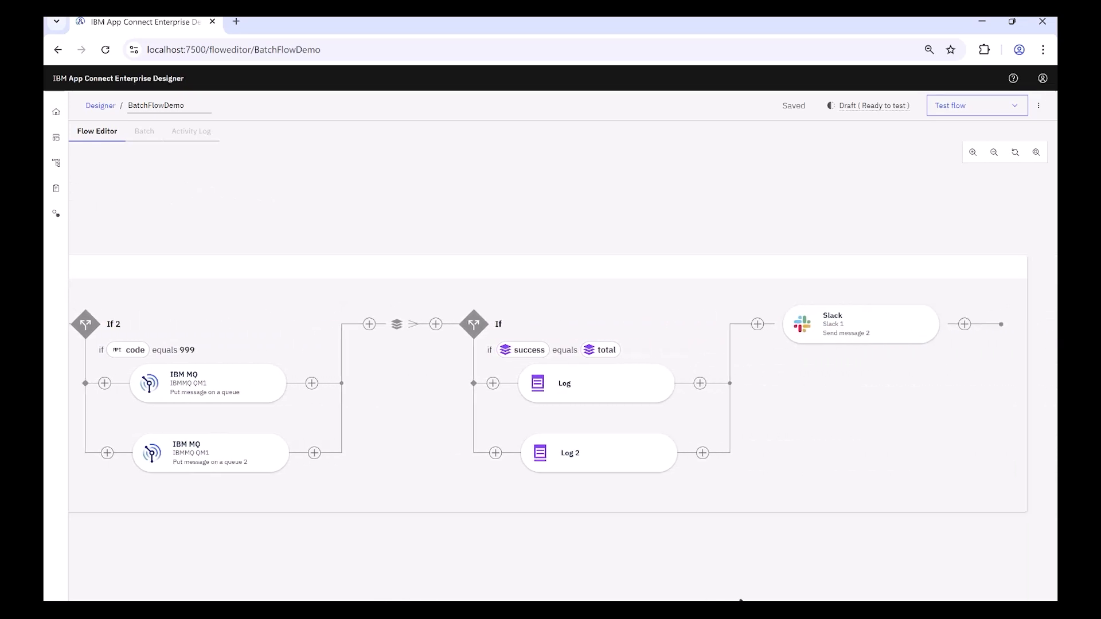
pyautogui.click(532, 327)
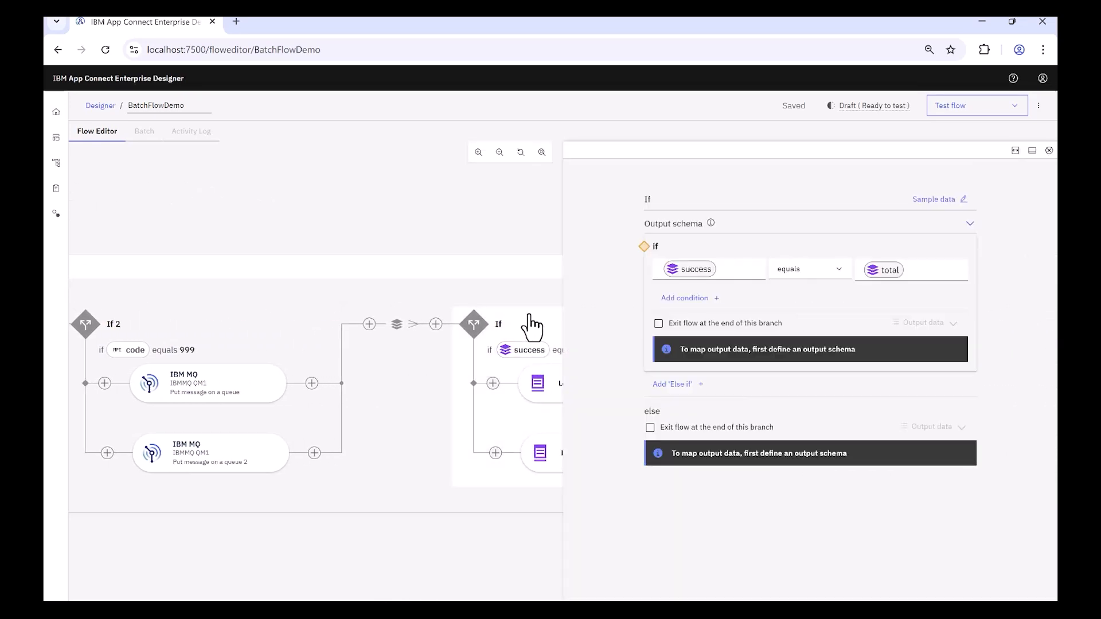
pyautogui.click(537, 385)
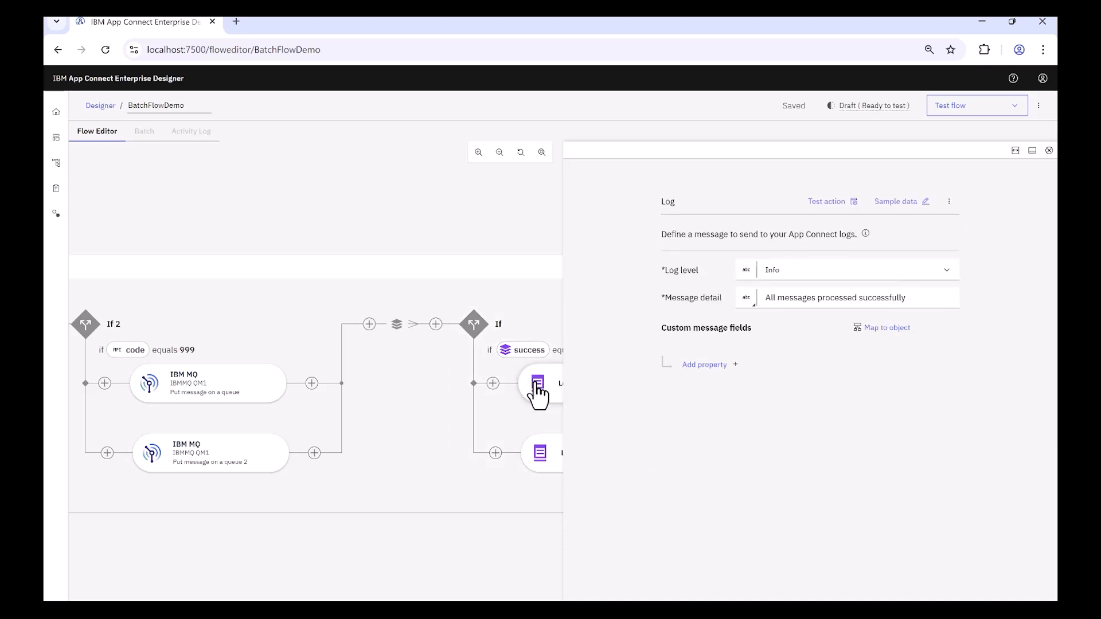
pyautogui.click(544, 463)
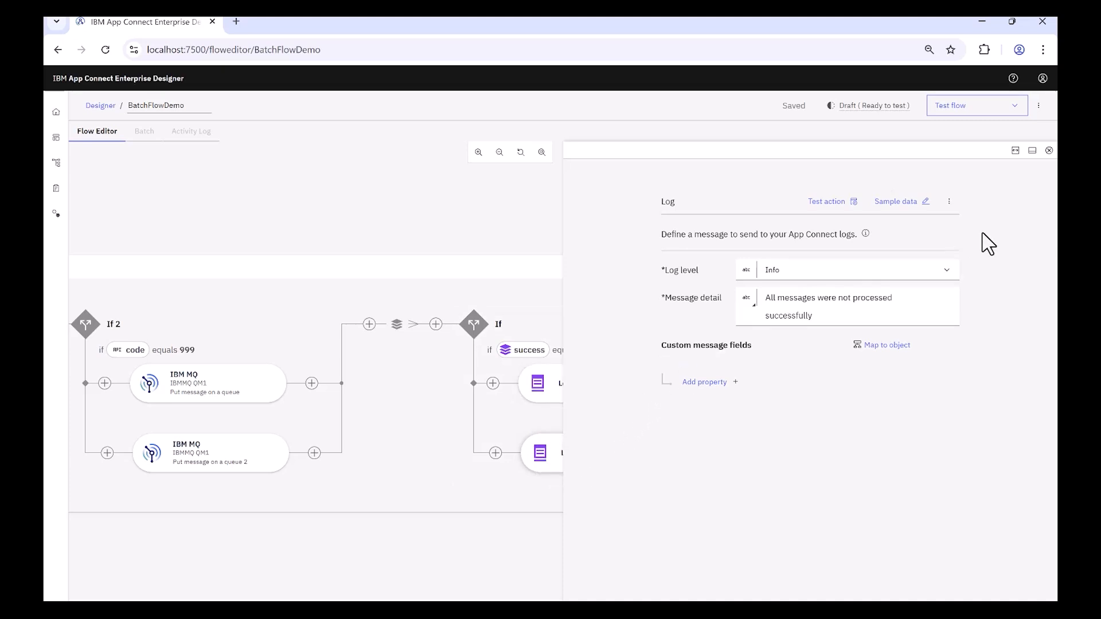
pyautogui.click(1049, 150)
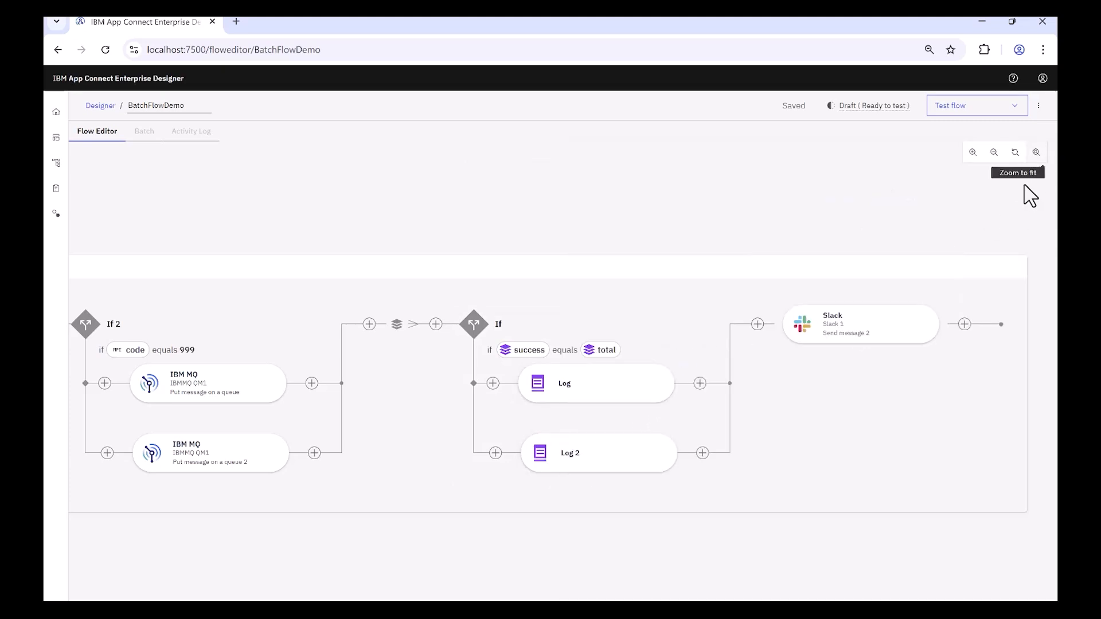
pyautogui.click(868, 343)
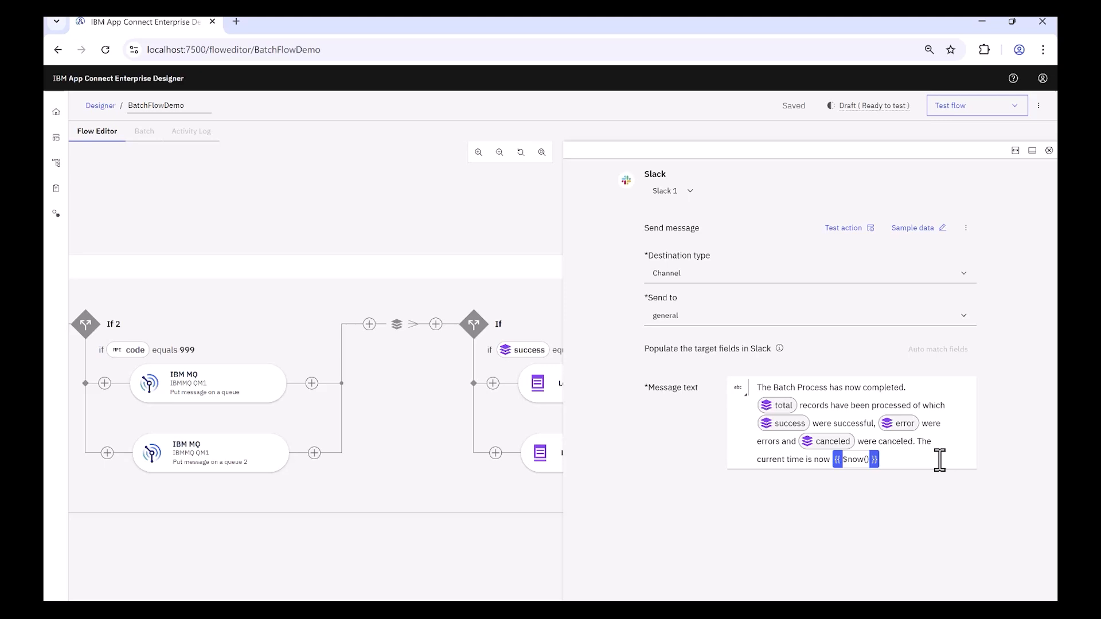
pyautogui.click(1049, 150)
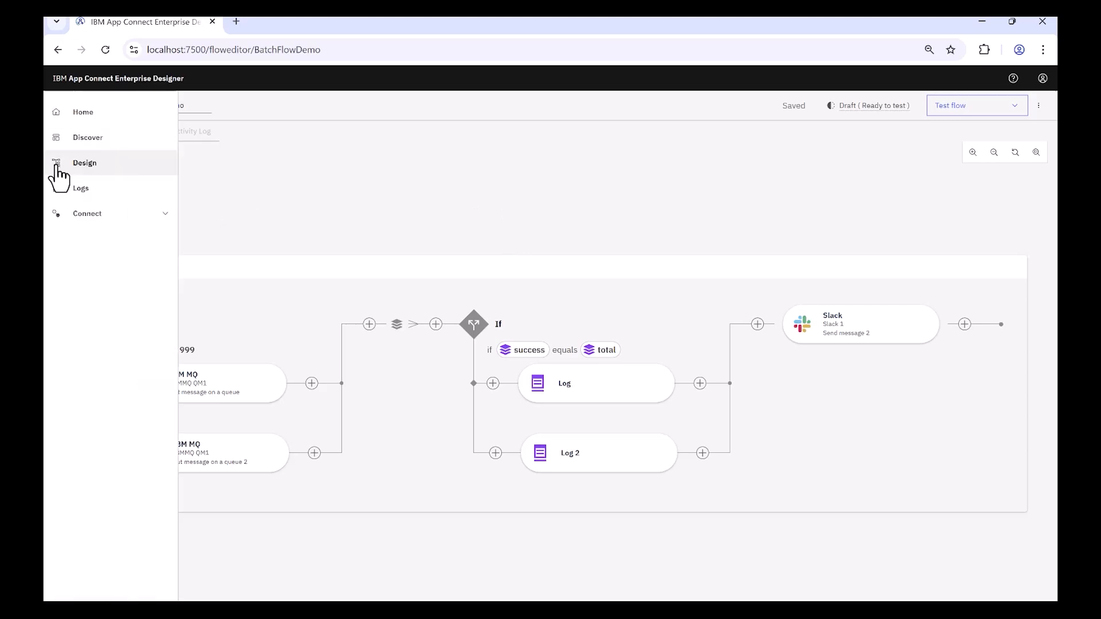
# Return to the Design page and shrink the browser window, bringing Slack in front of the blue command prompt beside it.
pyautogui.click(96, 165)
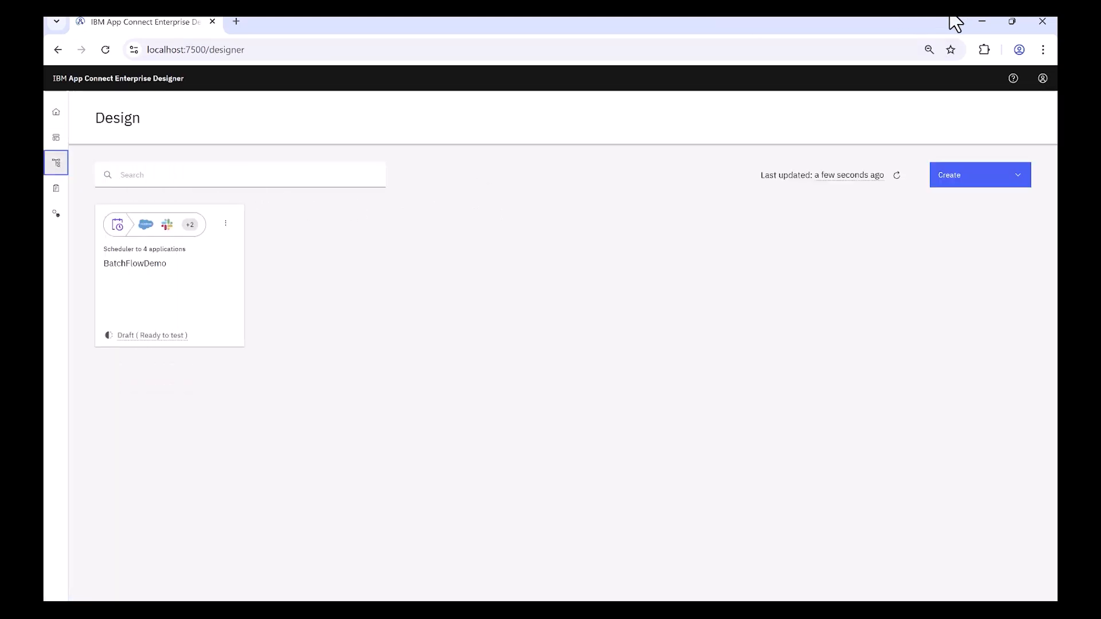
pyautogui.click(1012, 23)
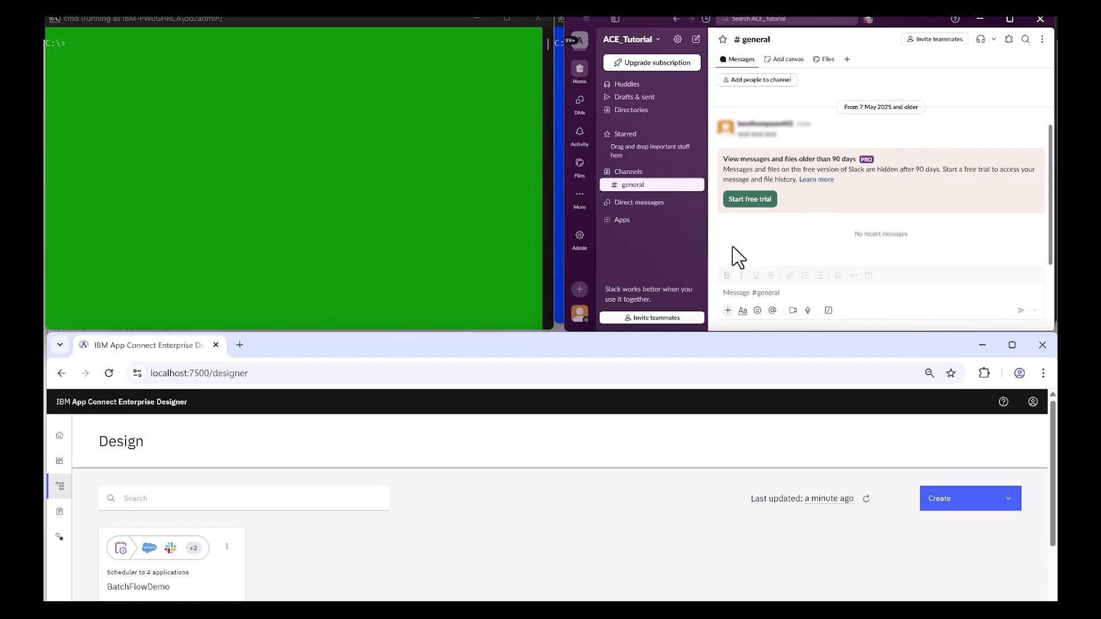
pyautogui.click(559, 295)
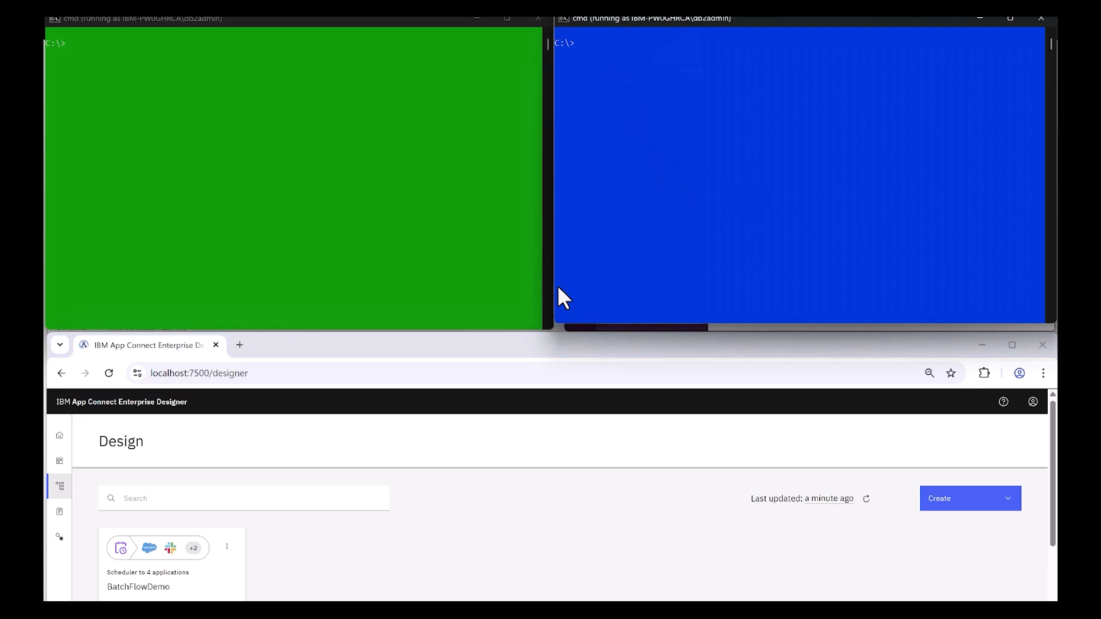
pyautogui.click(572, 328)
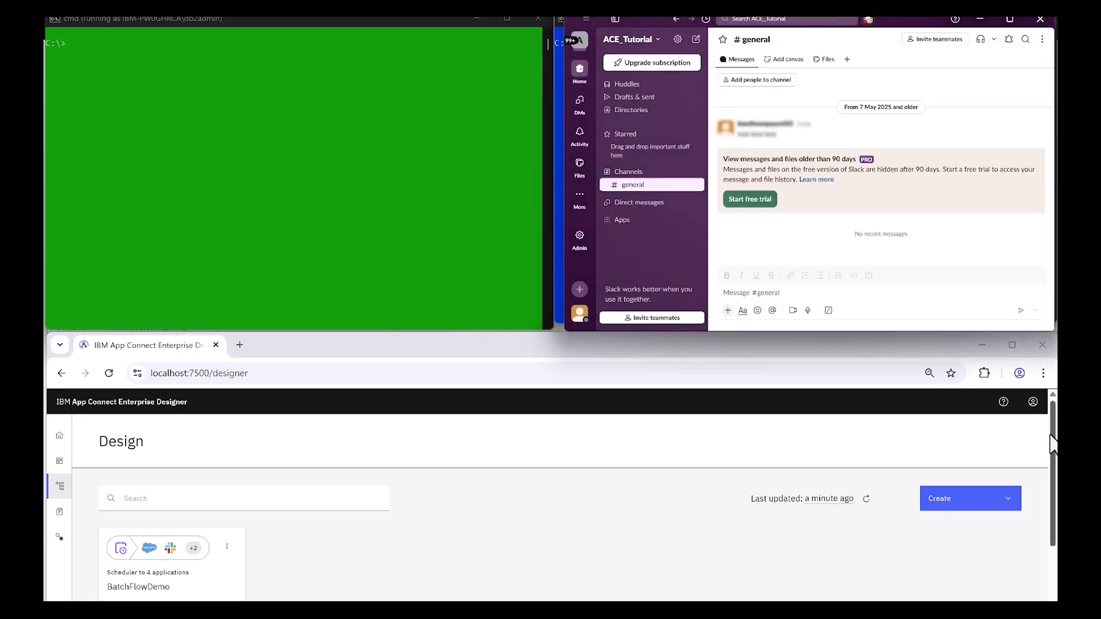
# Start the BatchFlowDemo flow's test with real data and open its batch status.
pyautogui.moveTo(1053, 444); pyautogui.dragTo(1055, 496)
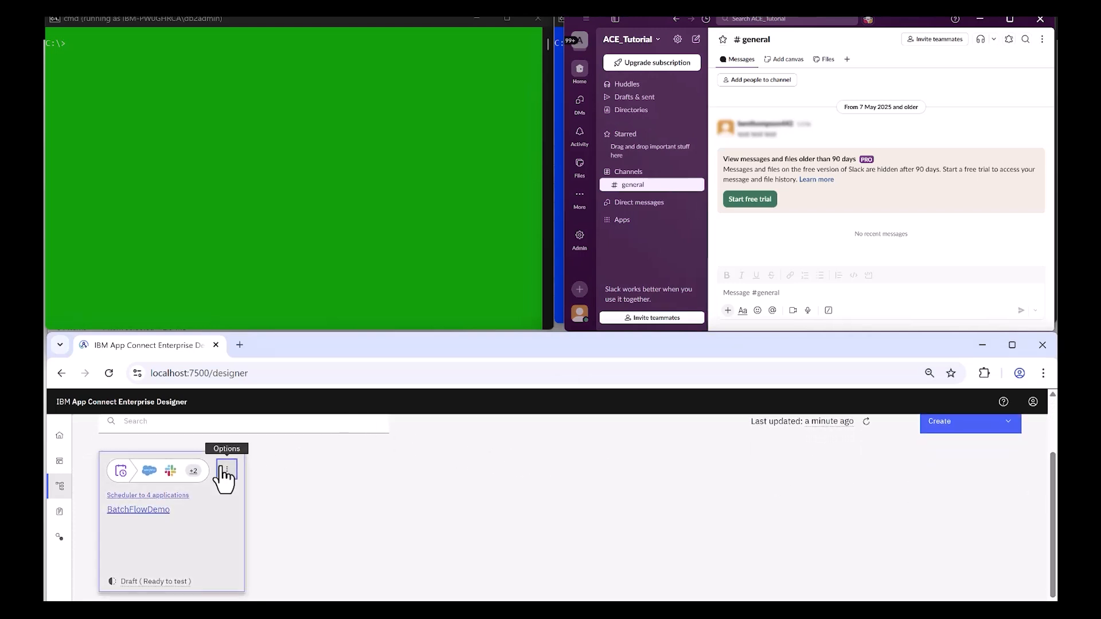
pyautogui.click(226, 470)
pyautogui.click(183, 497)
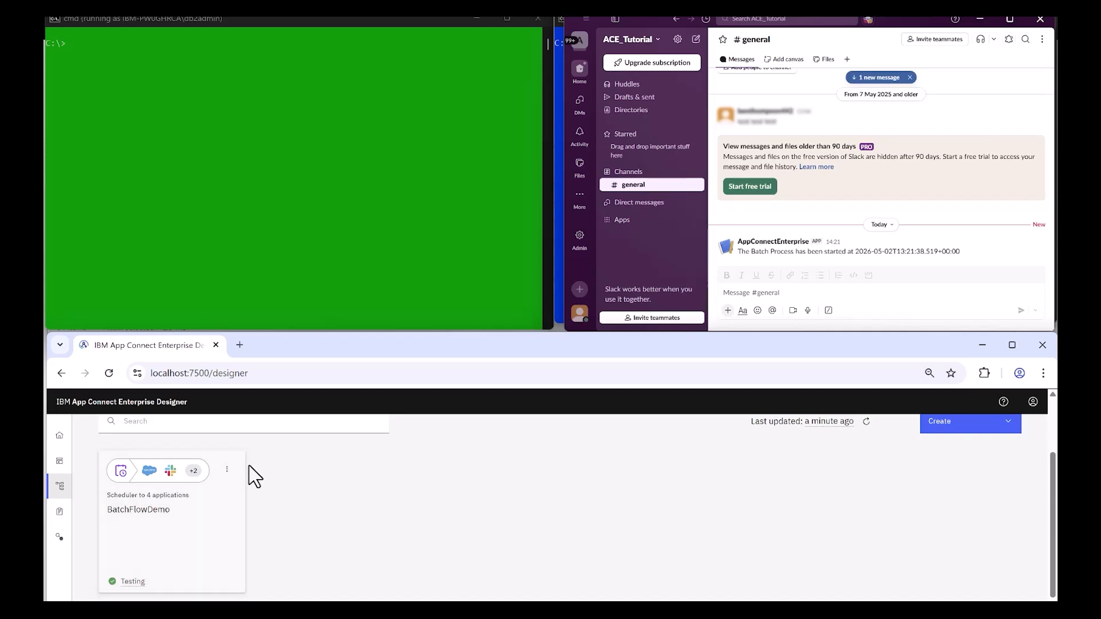
pyautogui.click(226, 470)
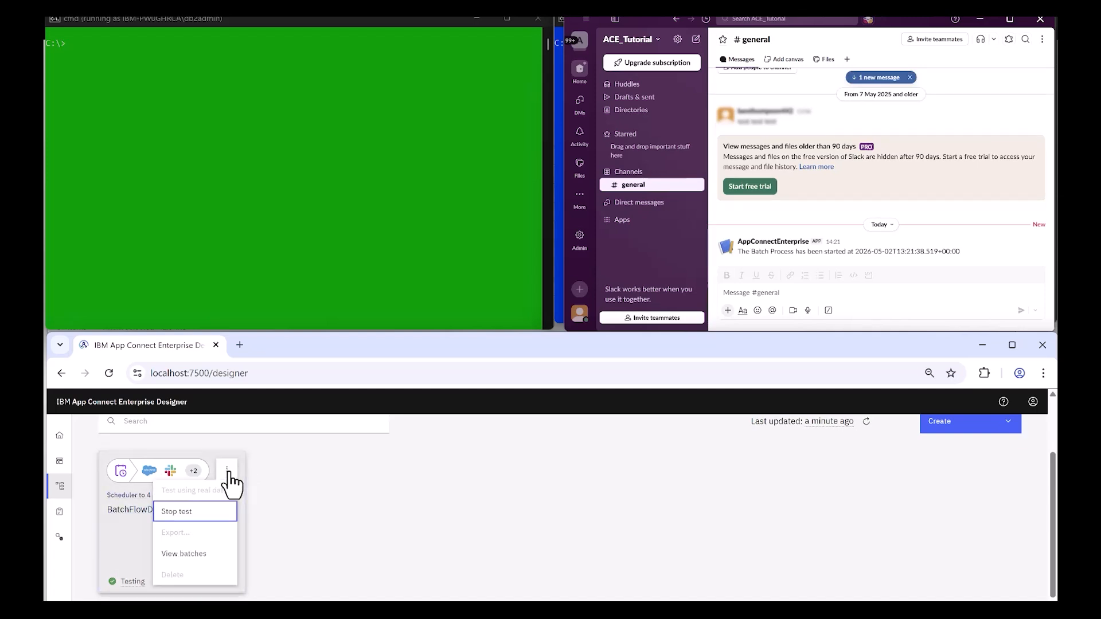
pyautogui.click(187, 561)
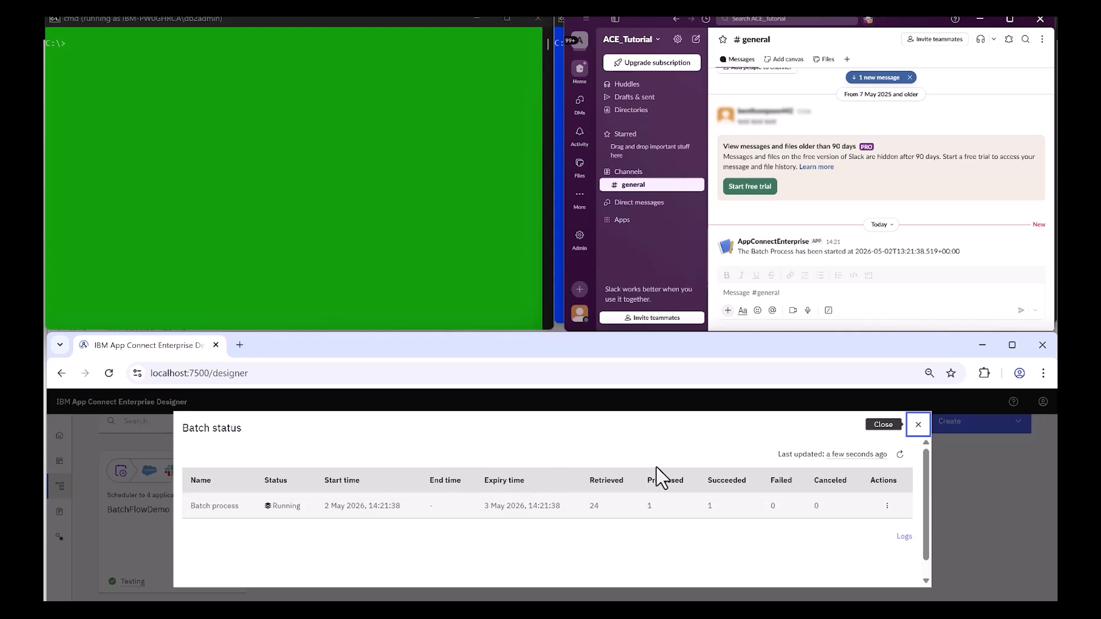
# Switch to the green command prompt and run "amqsget SF.SUPERMARKET.NOTCUSTOMER QM1" to read the non-customer queue.
pyautogui.click(700, 298)
pyautogui.click(445, 288)
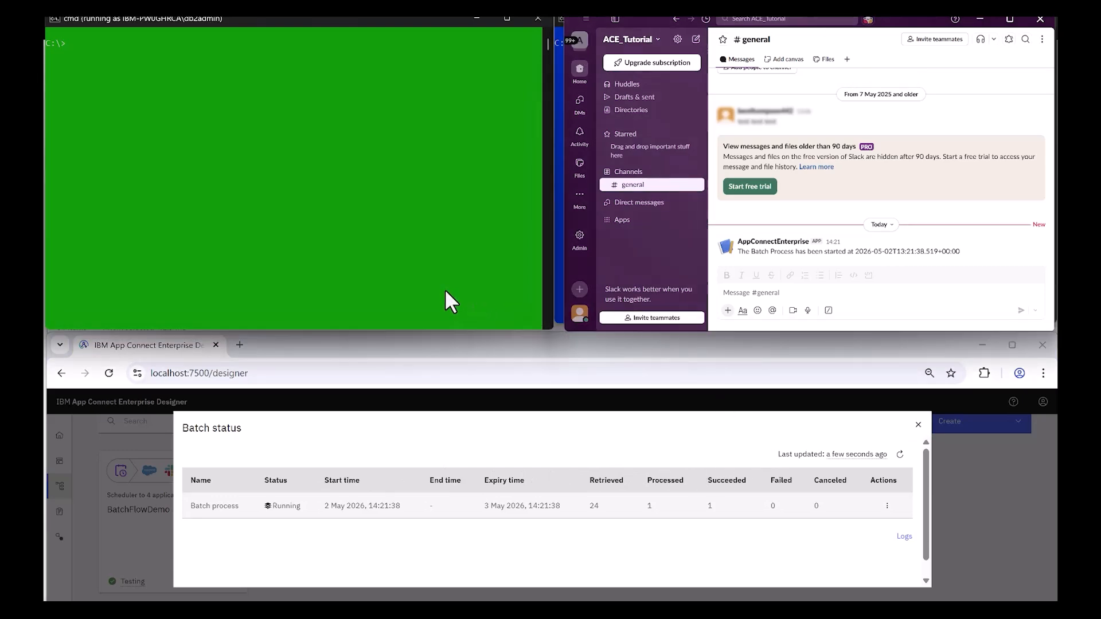
pyautogui.press('Up')
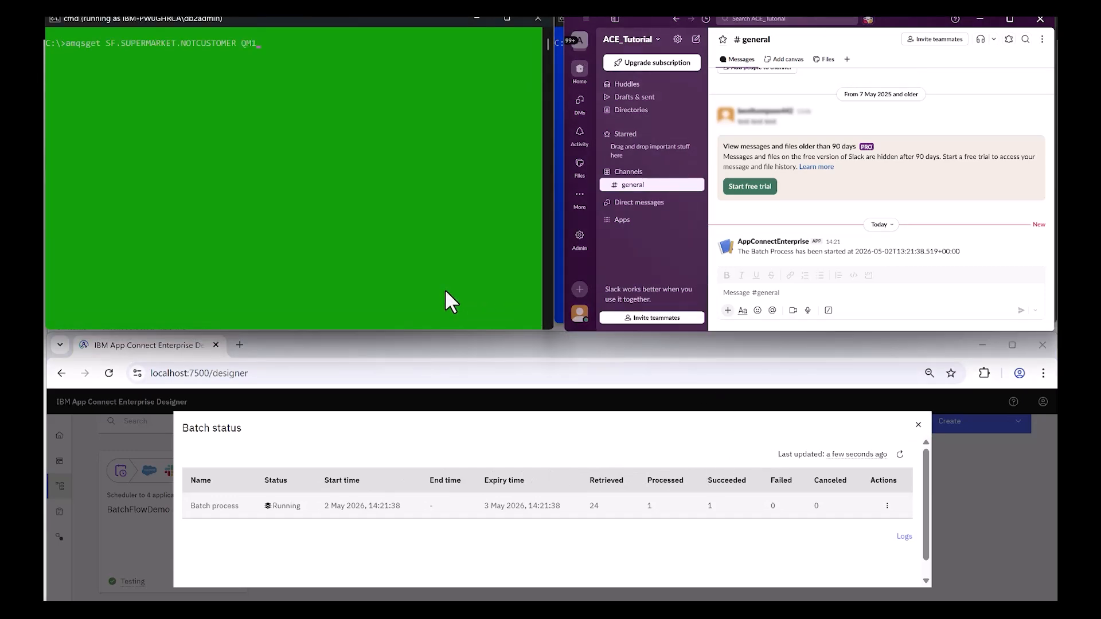
pyautogui.press('Return')
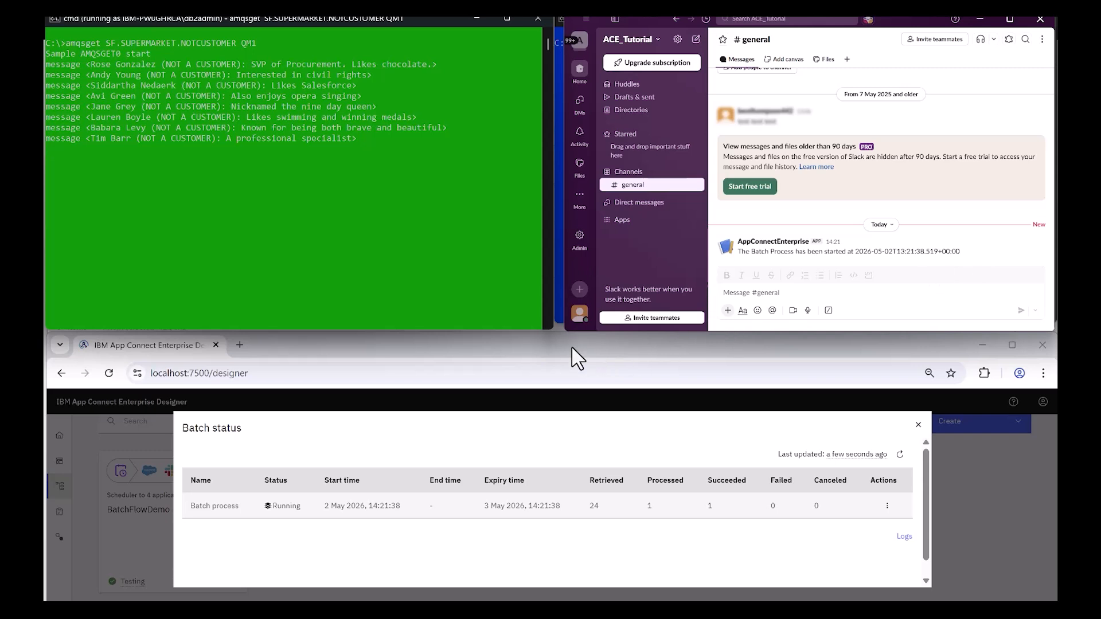
# Switch to the blue command prompt and run "amqsget SF.SUPERMARKET.CUSTOMER QM1" to read the customer queue.
pyautogui.click(560, 311)
pyautogui.write('cls')
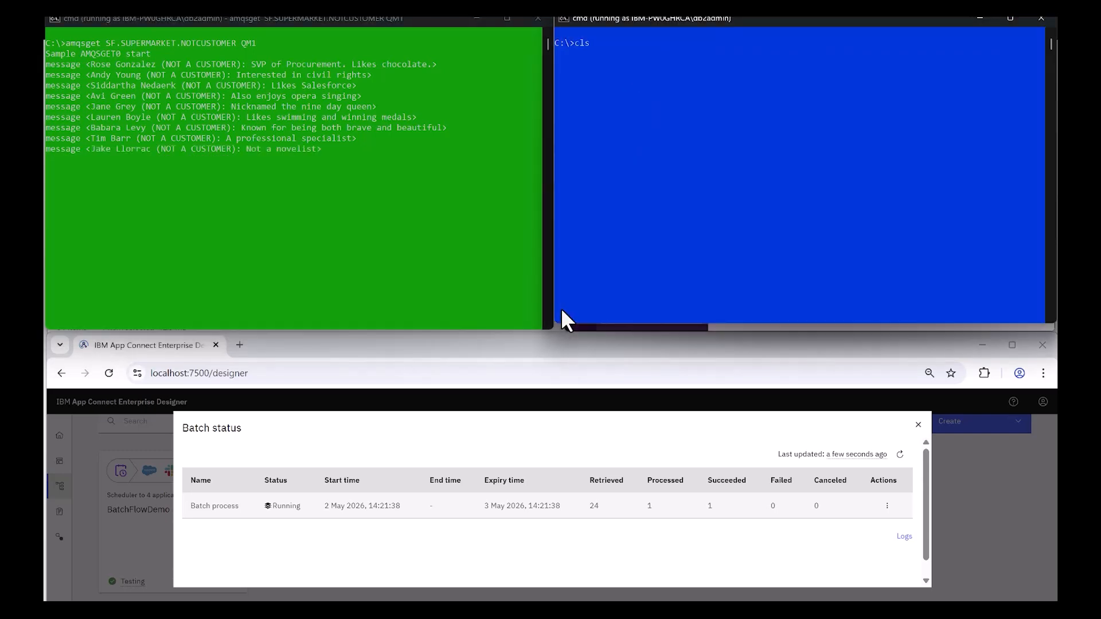
pyautogui.press('Up')
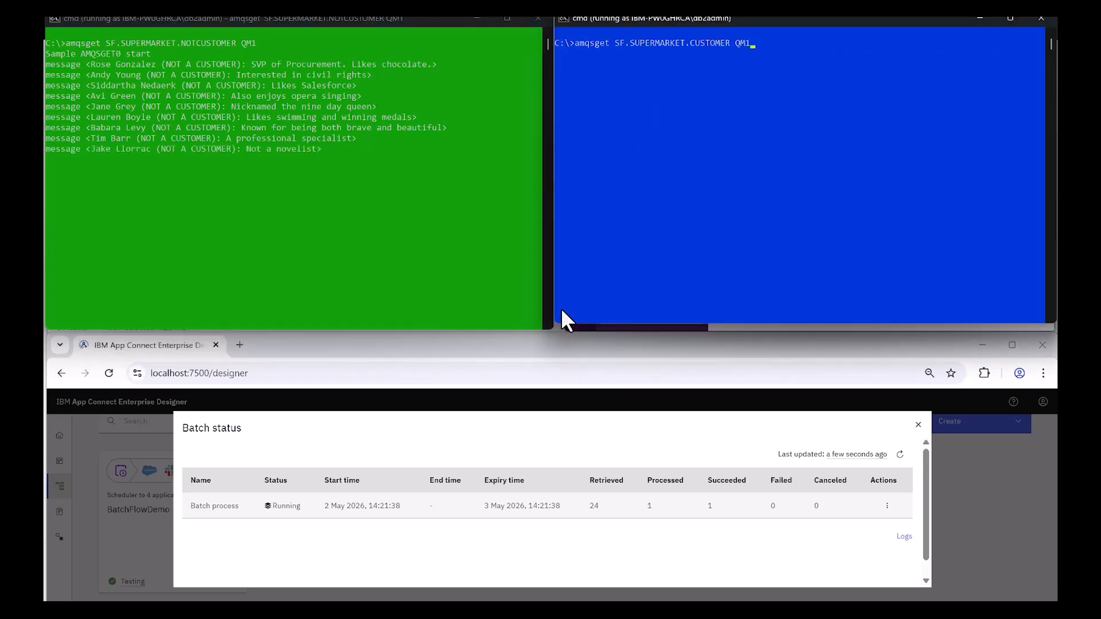
pyautogui.press('Return')
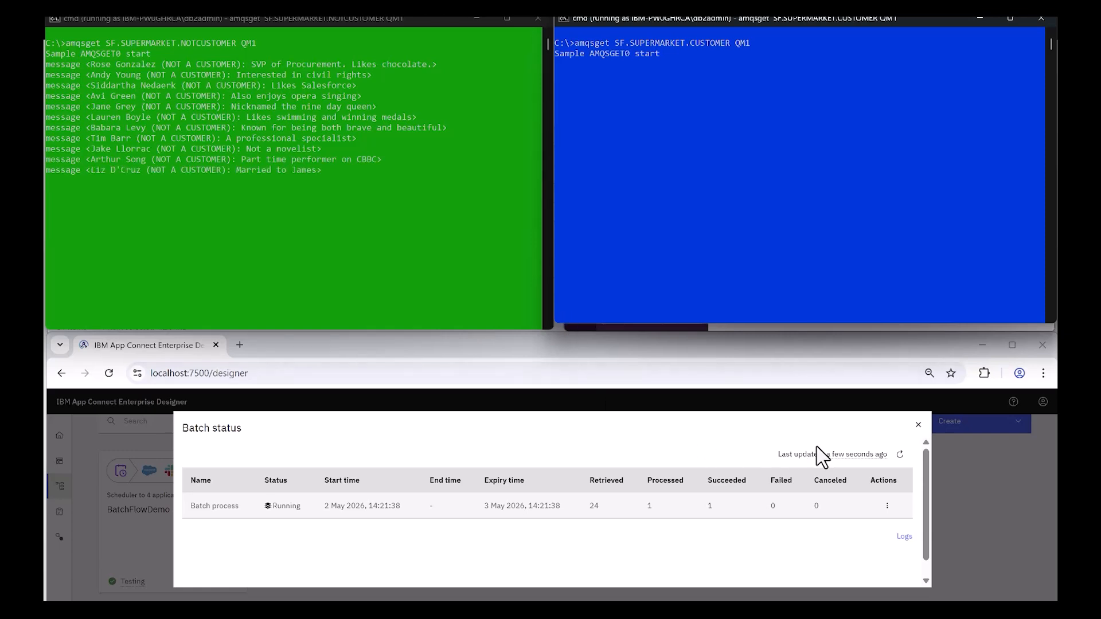
# Refresh the BatchFlowDemo batch status several times to follow the record processing.
pyautogui.click(900, 456)
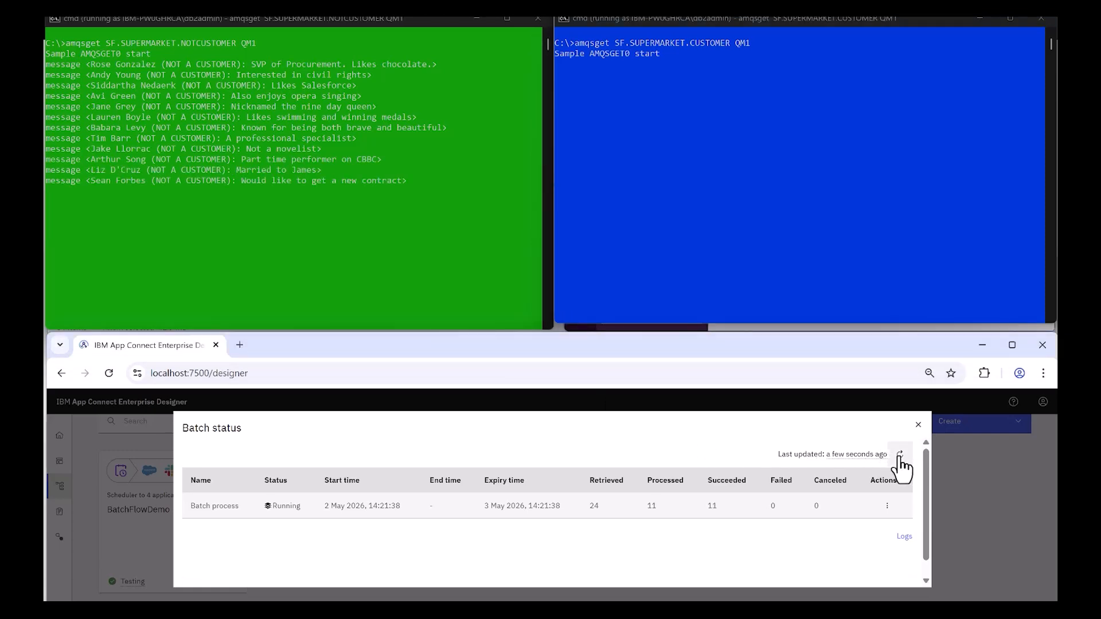
pyautogui.click(900, 457)
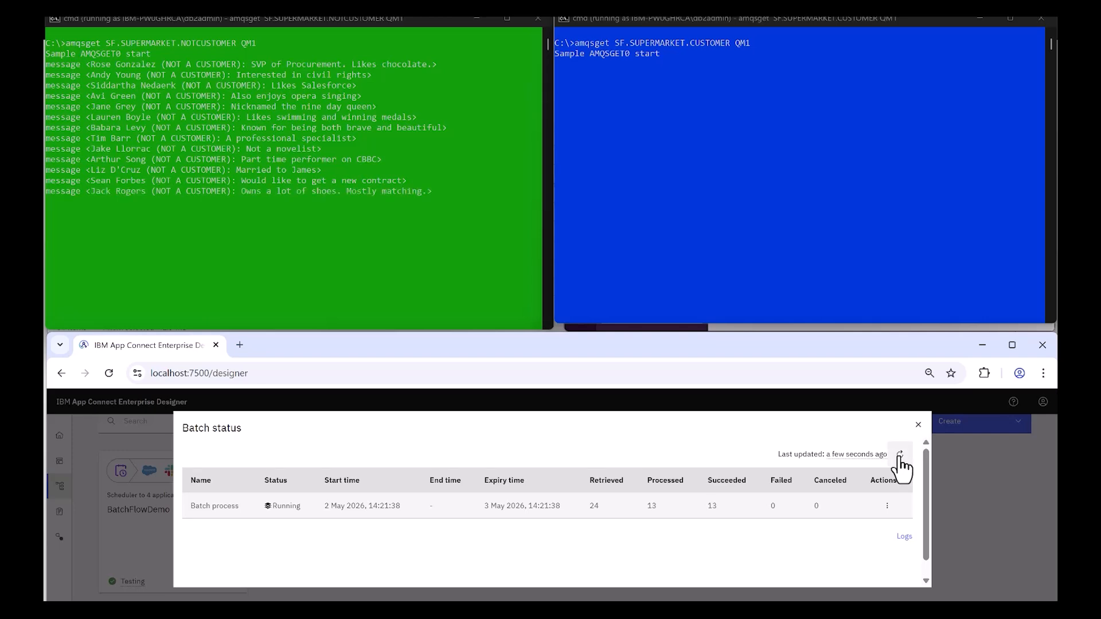
pyautogui.click(899, 458)
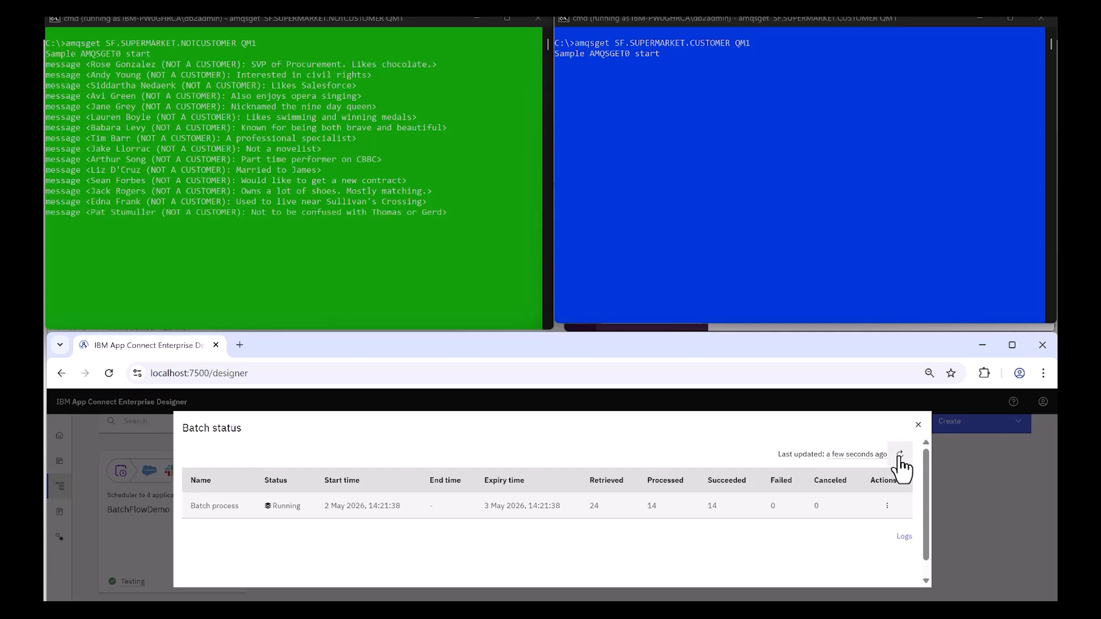
pyautogui.click(900, 455)
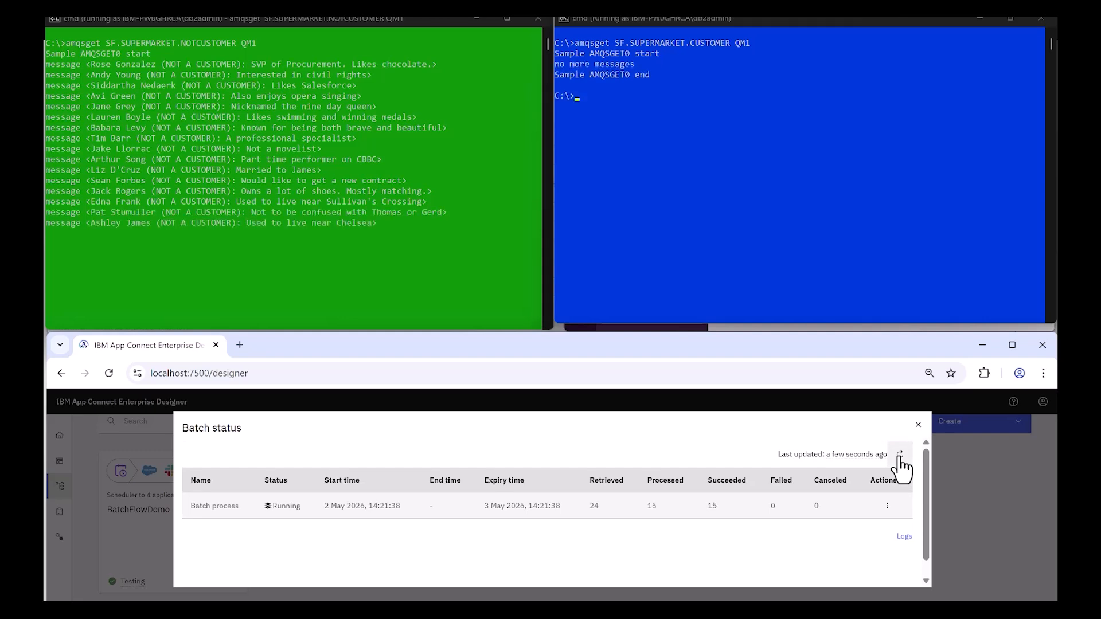
# Rerun "amqsget SF.SUPERMARKET.CUSTOMER QM1" in the blue command prompt.
pyautogui.click(842, 231)
pyautogui.press('Up')
pyautogui.press('Return')
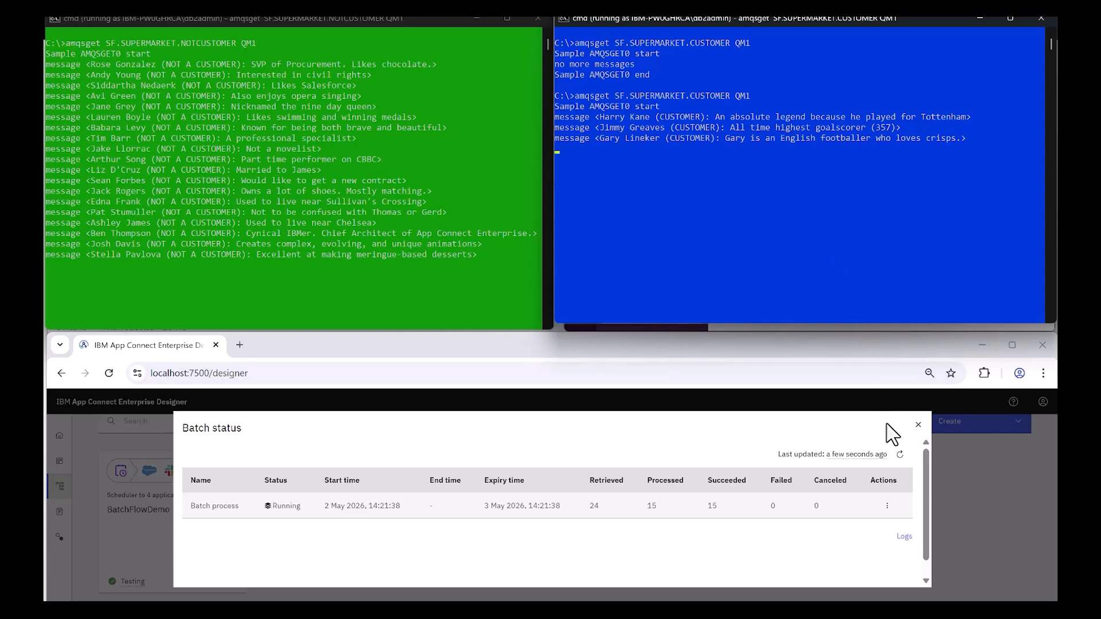
# Refresh the batch status until the batch process ends, and bring Slack forward to read its completion message.
pyautogui.click(901, 459)
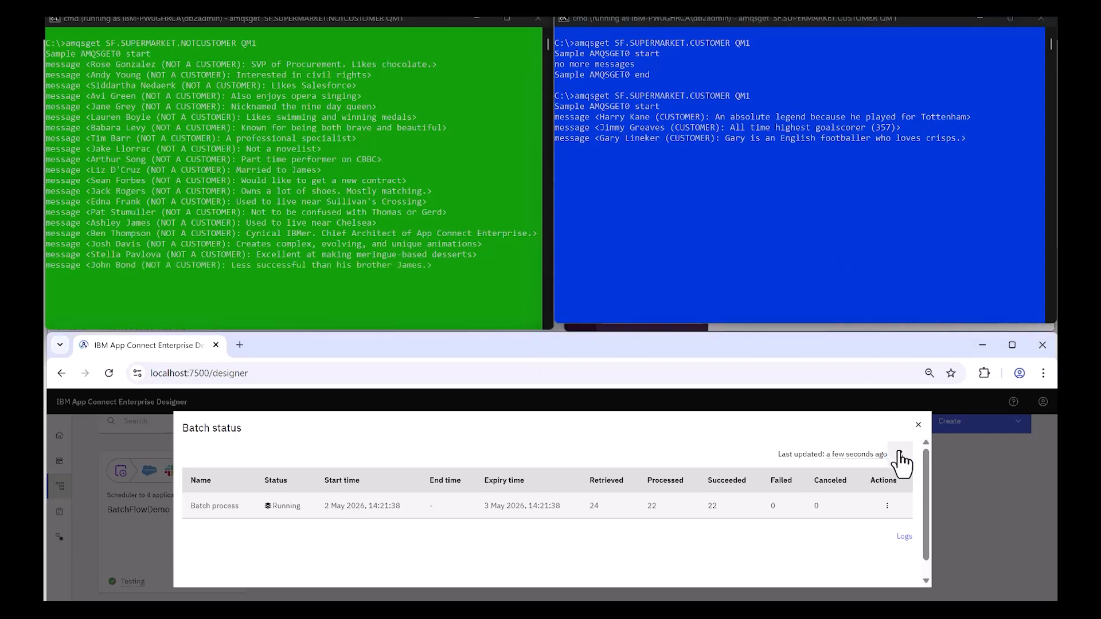
pyautogui.click(900, 460)
pyautogui.click(900, 460)
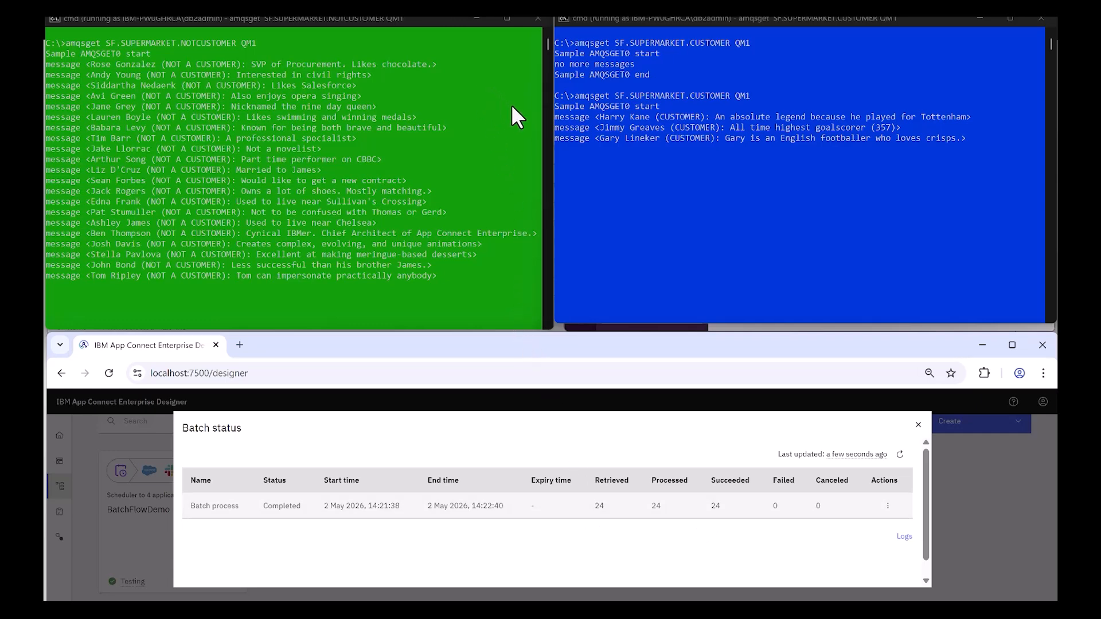
pyautogui.click(573, 327)
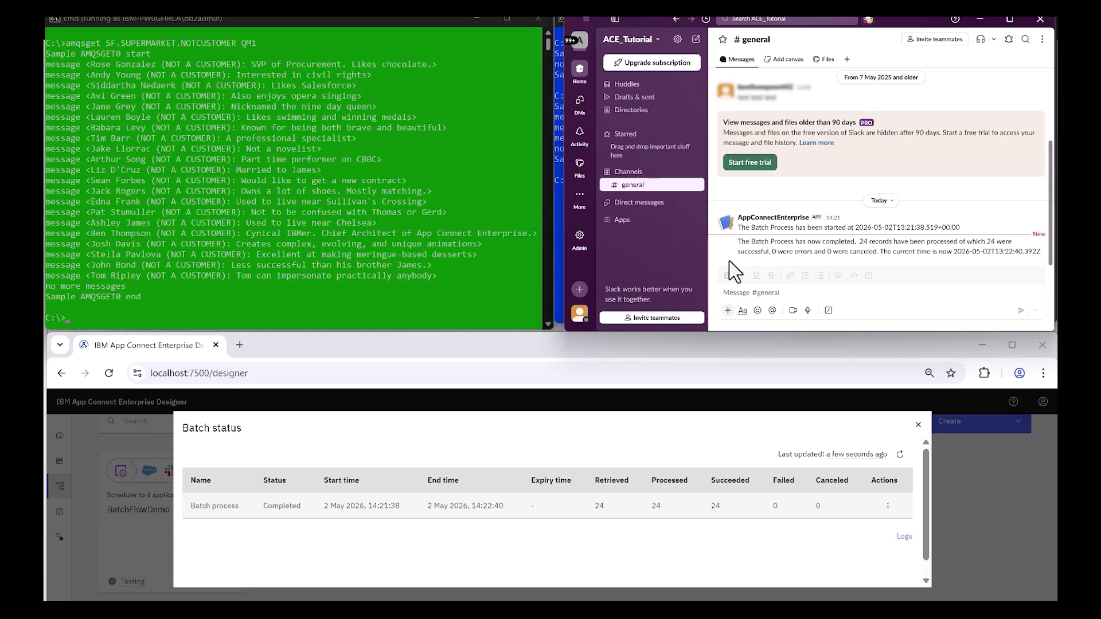
# Maximize the browser window and open the logs of the batch process.
pyautogui.click(831, 361)
pyautogui.doubleClick(831, 361)
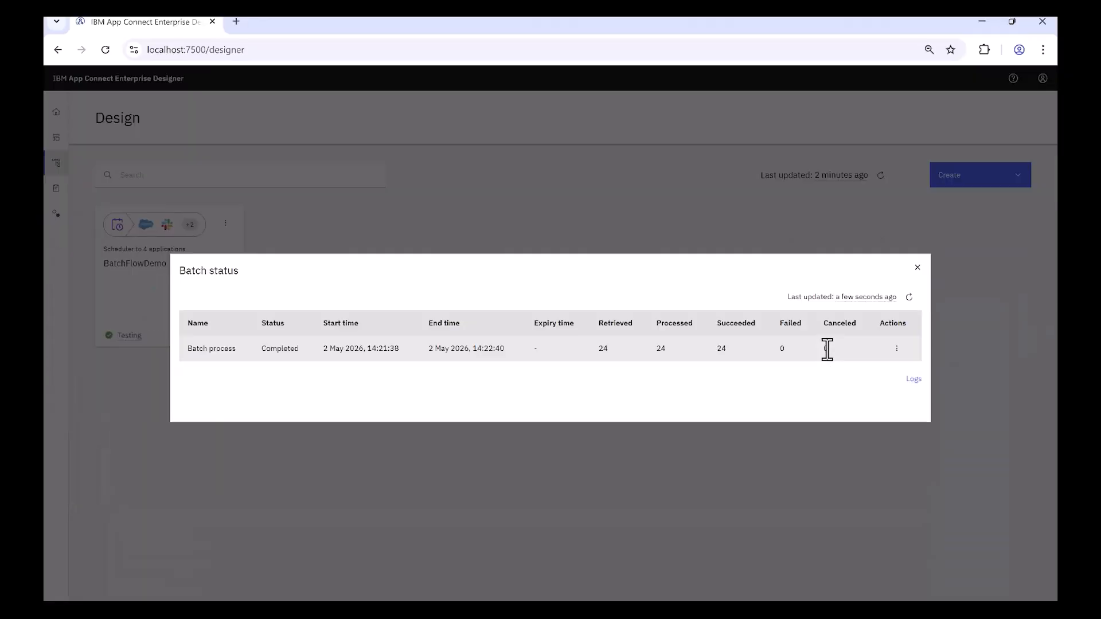
pyautogui.click(915, 380)
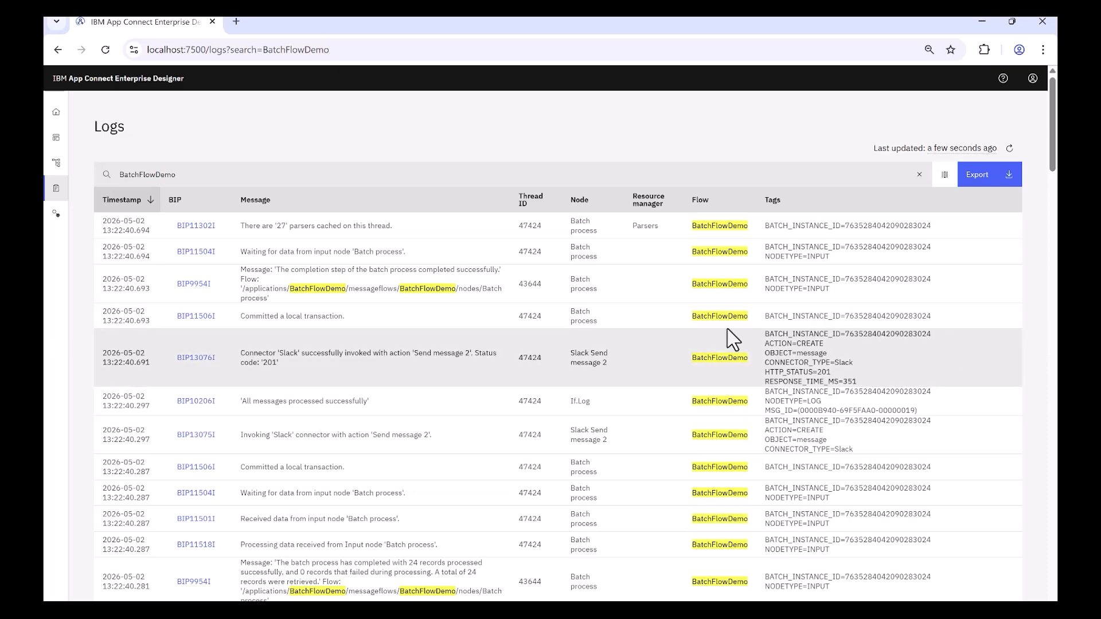
# Examine the BatchFlowDemo log entries for the Slack connector call and the messages written to both IBM MQ queues, and return to the Design page.
pyautogui.moveTo(315, 375); pyautogui.dragTo(247, 344)
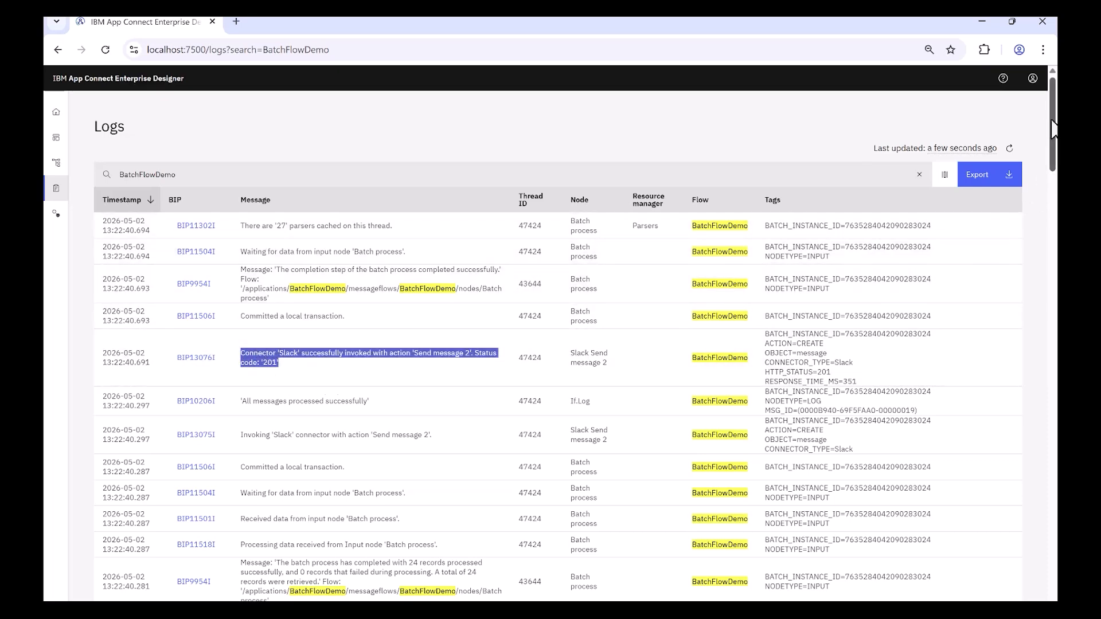
pyautogui.moveTo(1053, 129); pyautogui.dragTo(1057, 203)
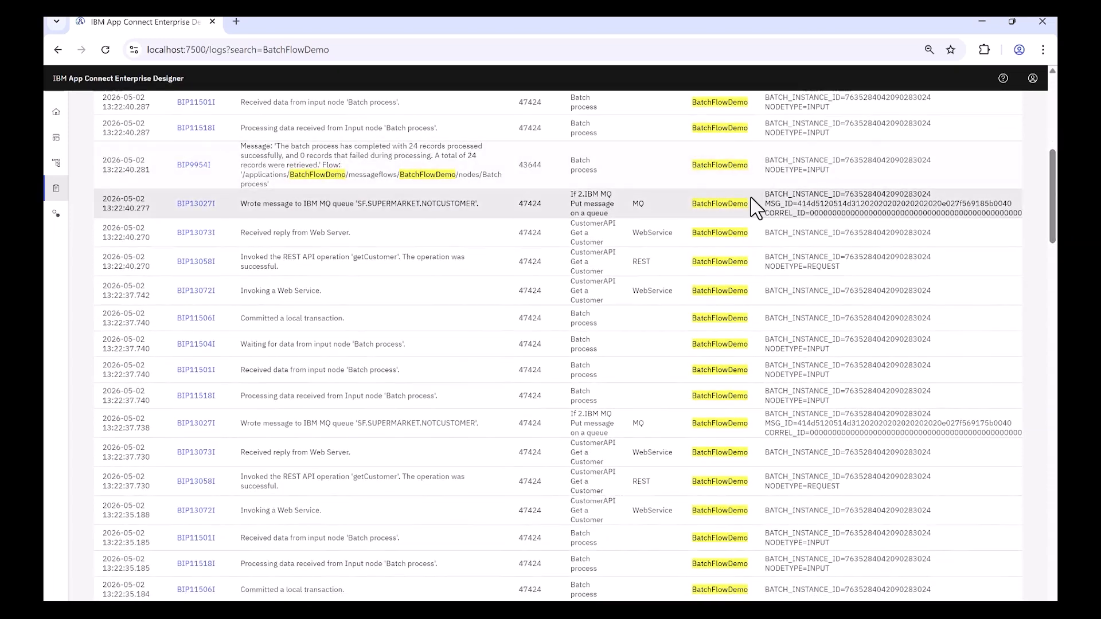
pyautogui.moveTo(475, 204); pyautogui.dragTo(240, 197)
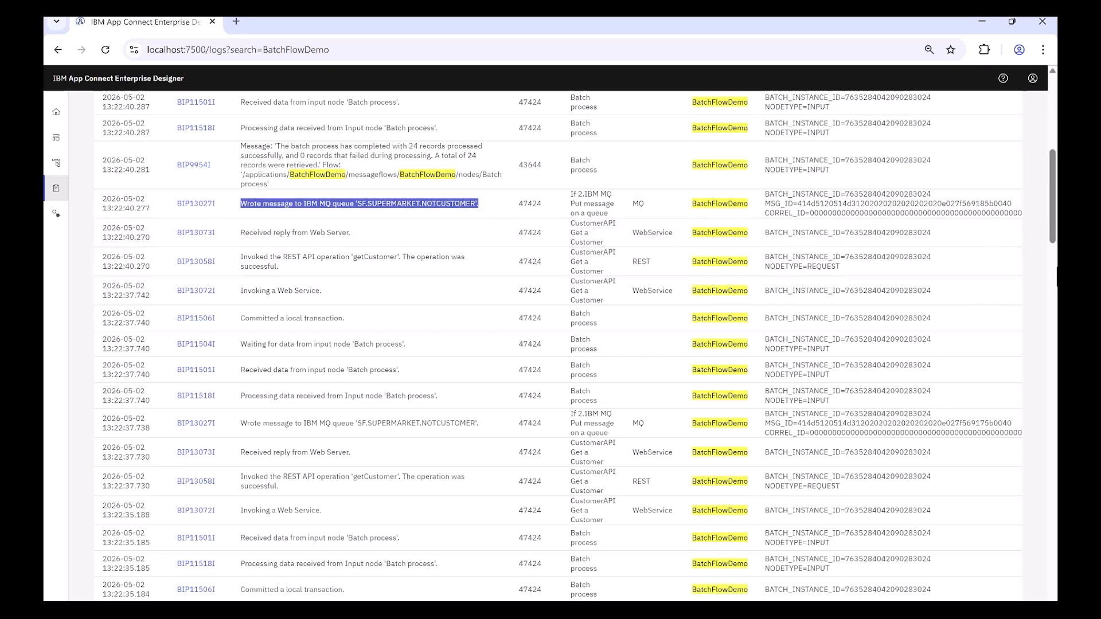
pyautogui.moveTo(1053, 244); pyautogui.dragTo(1054, 316)
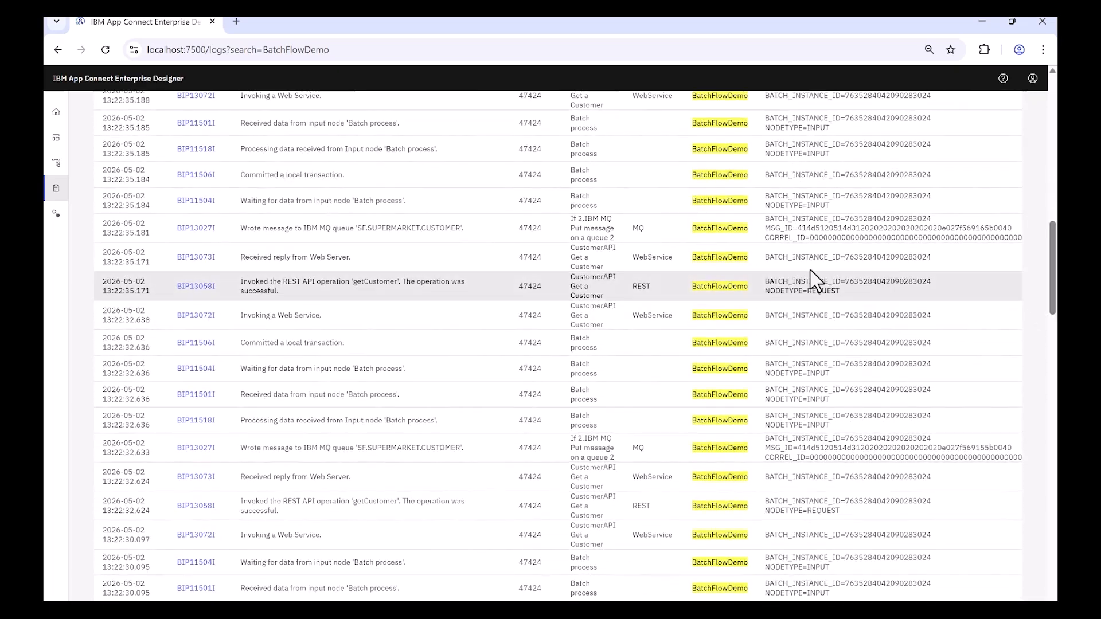
pyautogui.moveTo(492, 232); pyautogui.dragTo(240, 238)
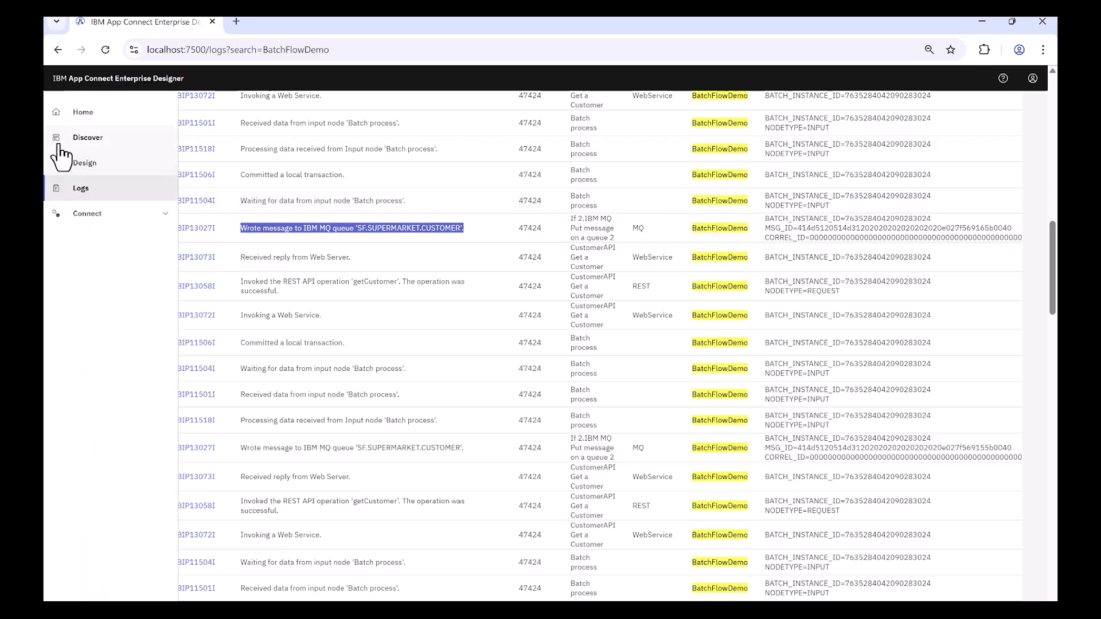
pyautogui.click(85, 163)
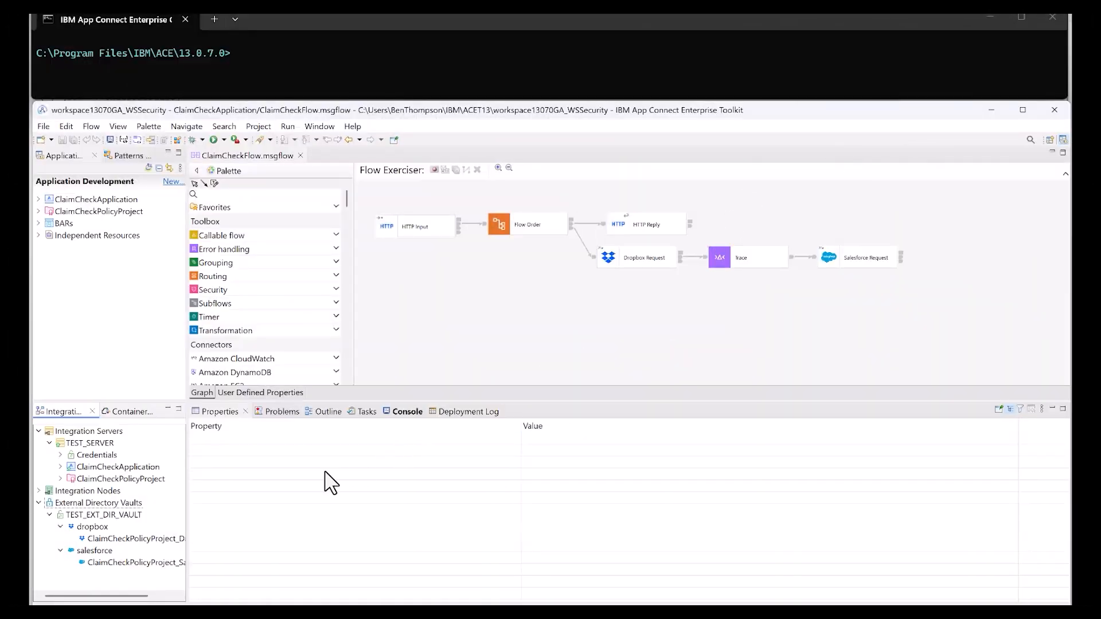
# View the Dropbox credential of TEST_EXT_DIR_VAULT in the credential update dialog and close it without changes.
pyautogui.click(139, 540)
pyautogui.rightClick(140, 542)
pyautogui.click(163, 549)
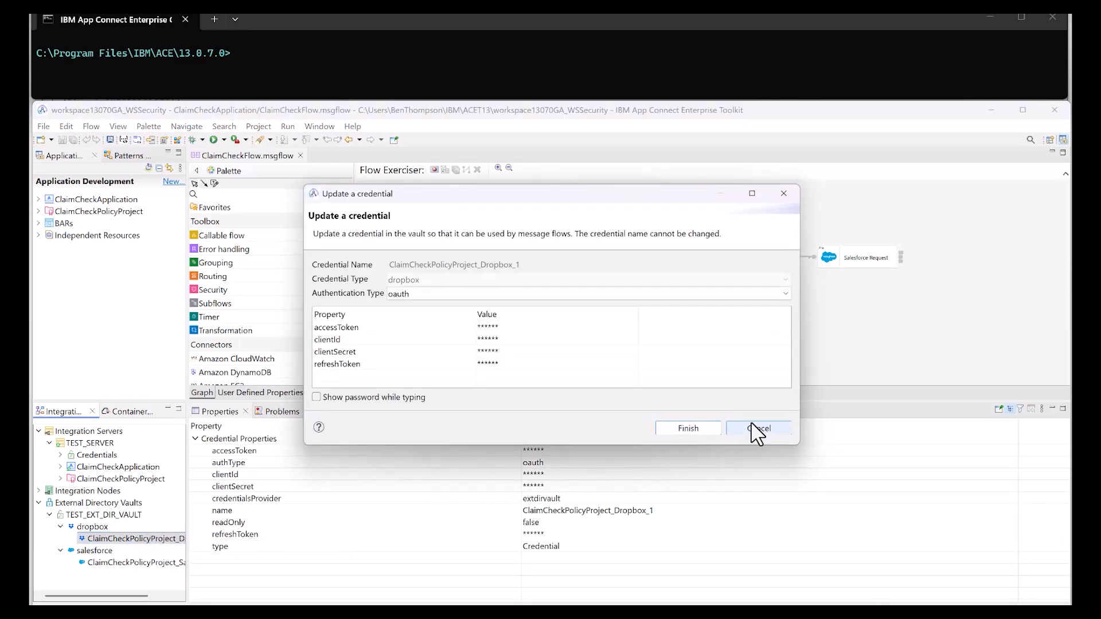
pyautogui.click(752, 437)
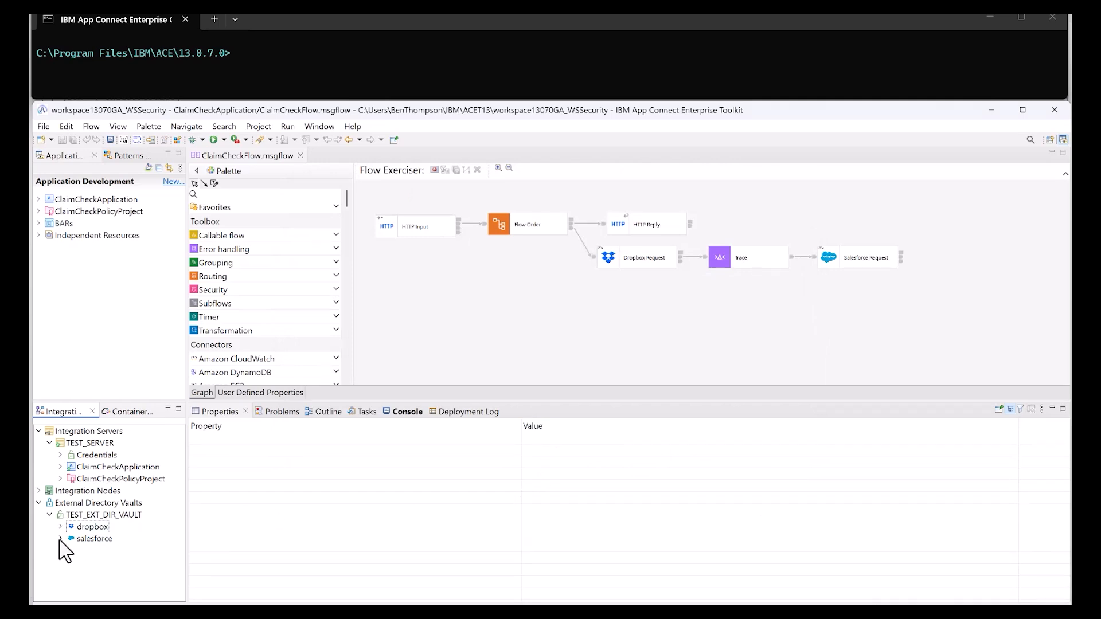
# View the Salesforce credential of TEST_EXT_DIR_VAULT in the credential update dialog, cancel it and collapse the external directory vaults.
pyautogui.click(61, 538)
pyautogui.rightClick(113, 553)
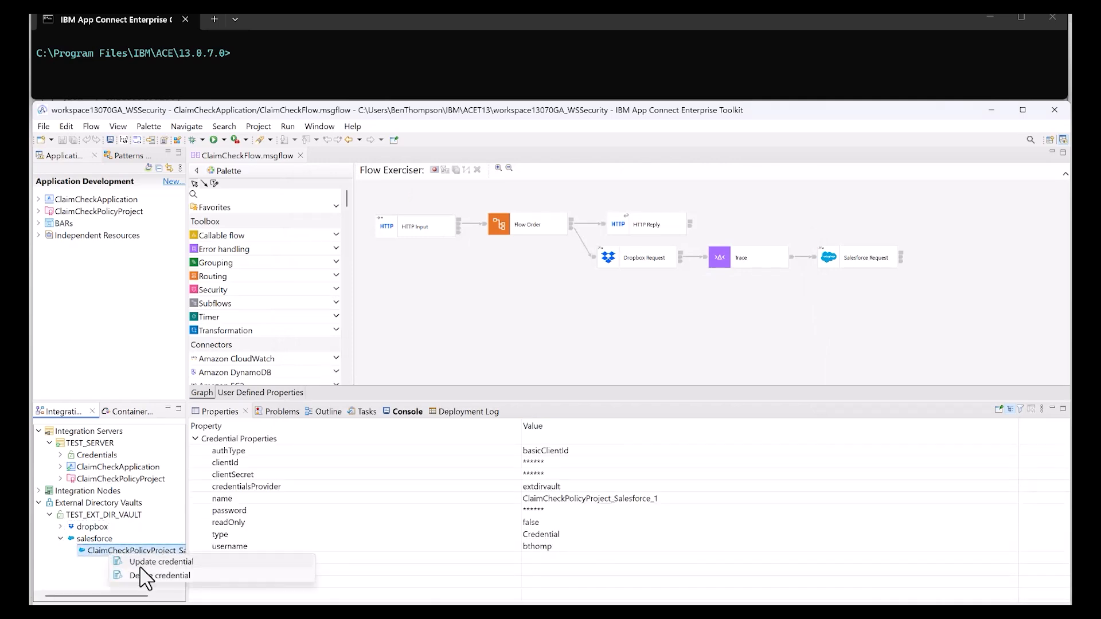
pyautogui.click(139, 563)
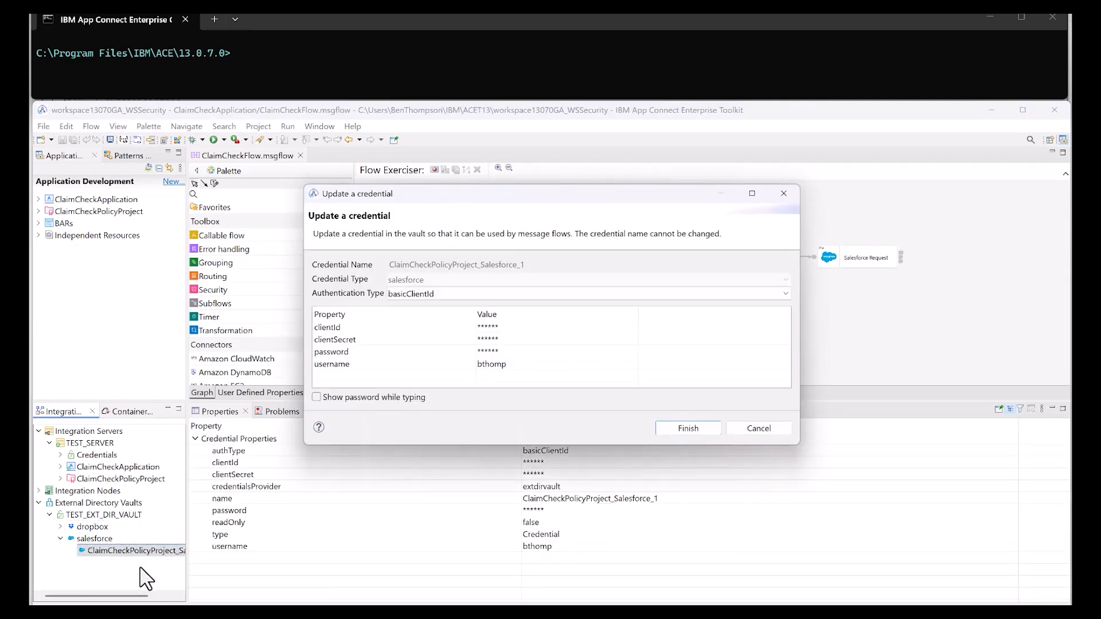
pyautogui.click(745, 428)
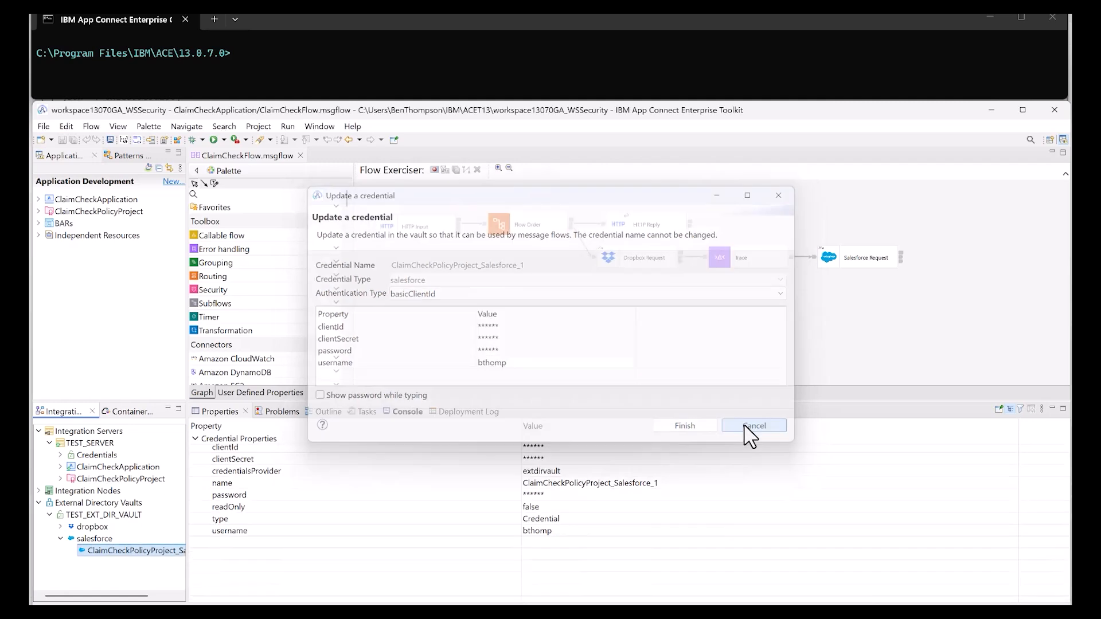
pyautogui.click(39, 503)
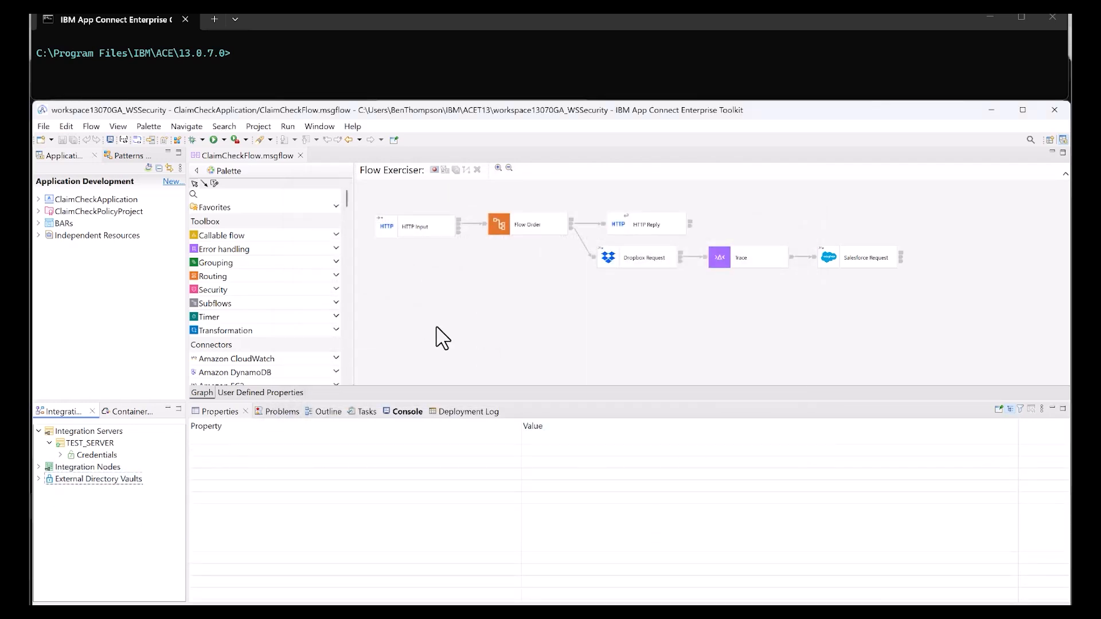
# Examine the HTTP Input node's message parsing settings, including its JSON message model, in ClaimCheckFlow.
pyautogui.click(423, 241)
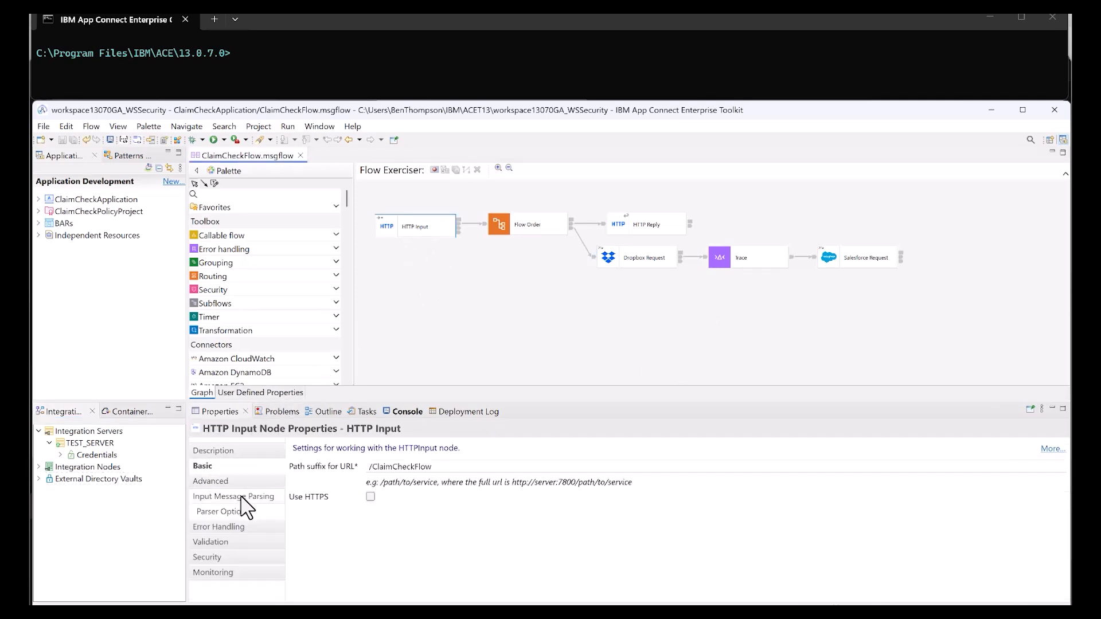
pyautogui.click(241, 497)
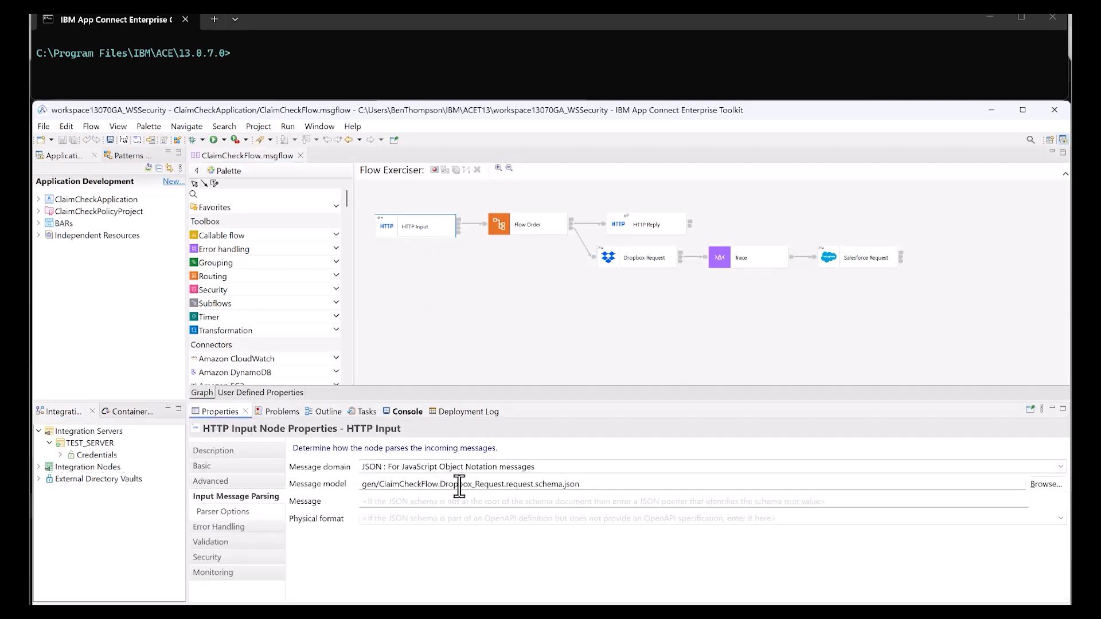
pyautogui.moveTo(585, 485); pyautogui.dragTo(335, 486)
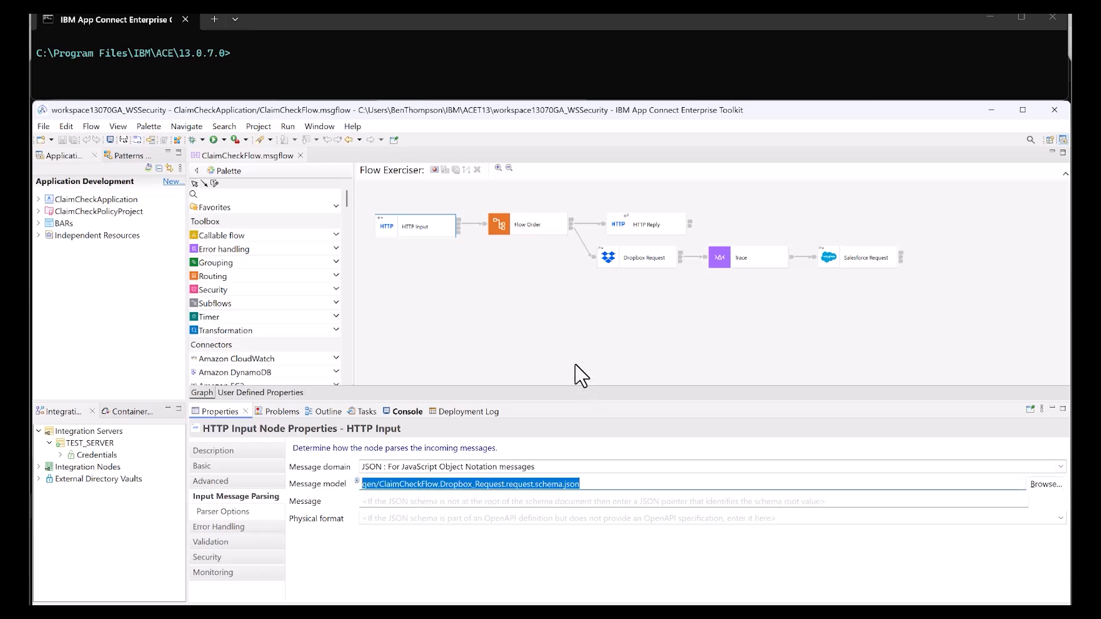
pyautogui.click(461, 247)
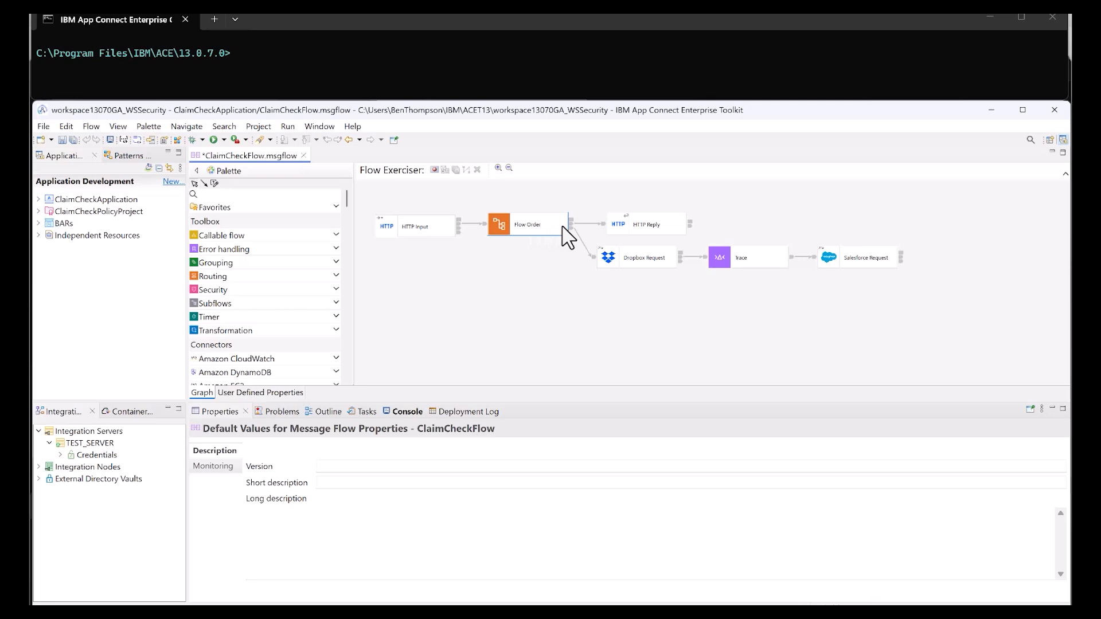
# Launch Connector Discovery for the Dropbox Request node, using ClaimCheckPolicyProject and the TEST_EXT_DIR_VAULT vault.
pyautogui.click(632, 275)
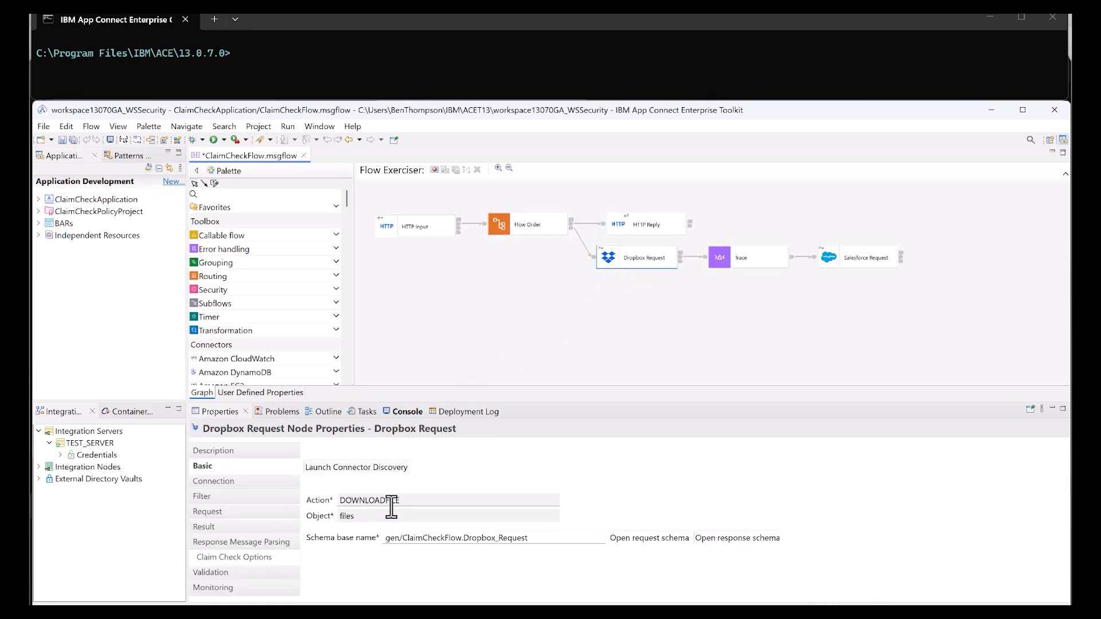
pyautogui.click(344, 469)
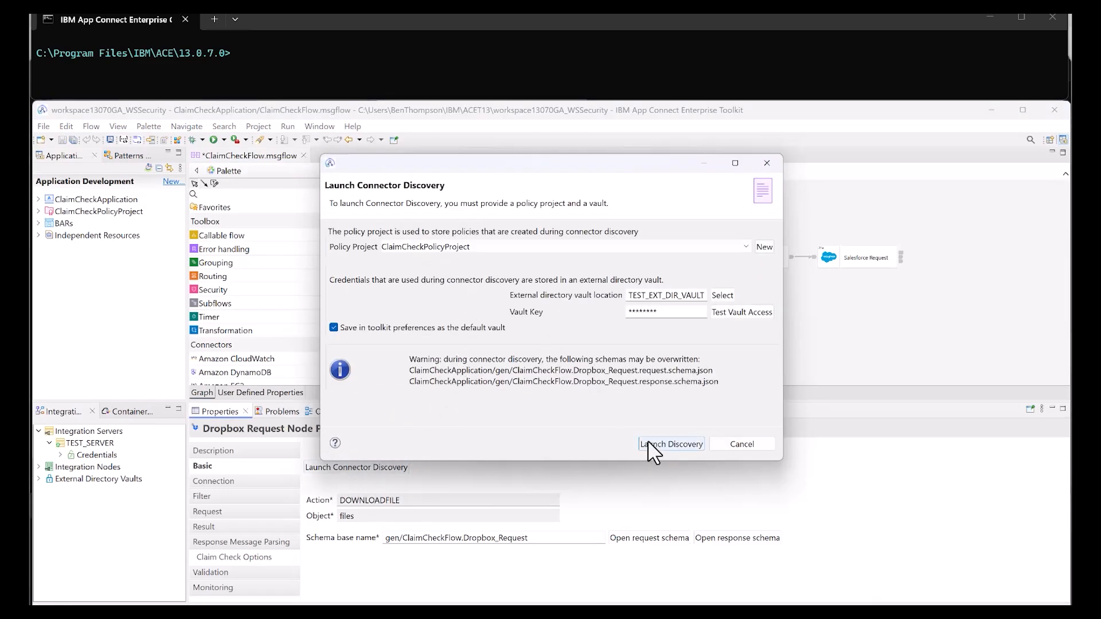
pyautogui.click(671, 444)
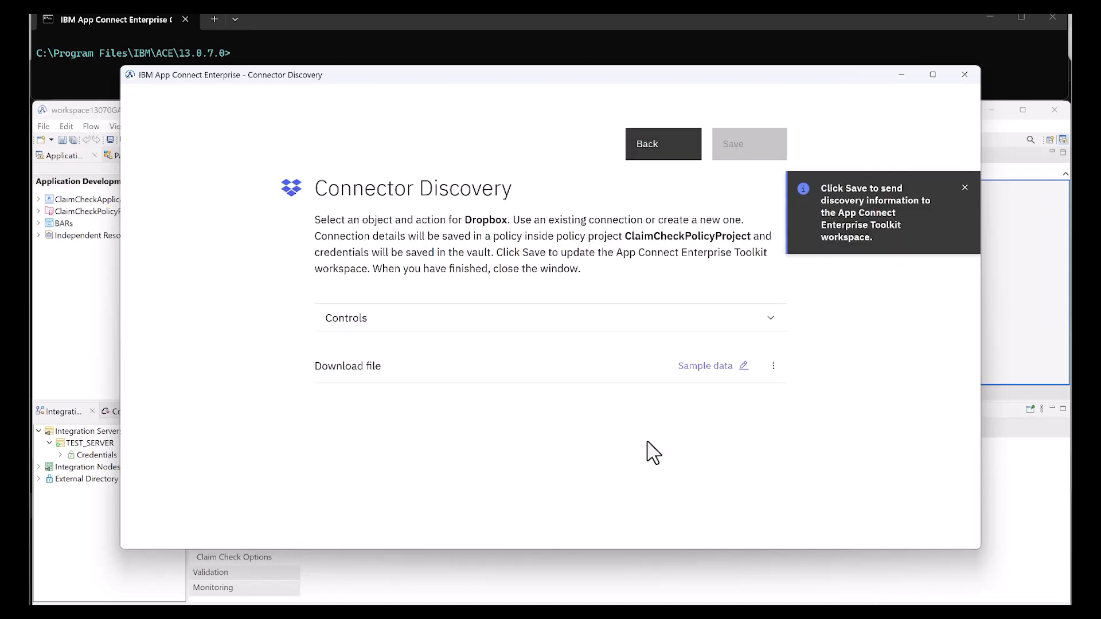
# Expand the Dropbox connector's controls and examine the message domain options for response binary data handling.
pyautogui.click(769, 322)
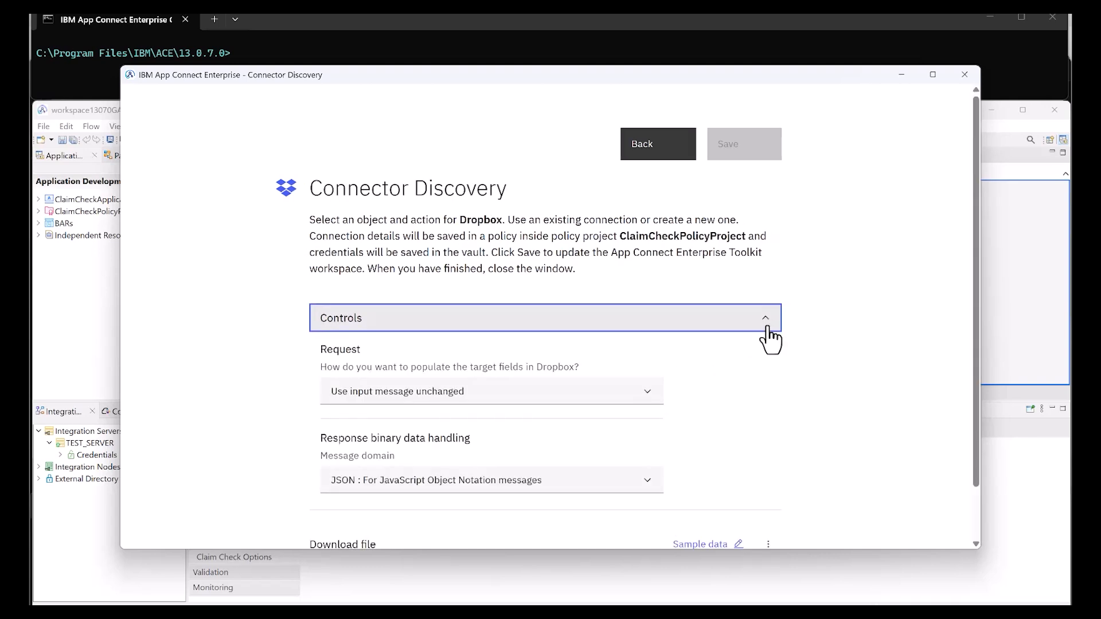
pyautogui.click(652, 487)
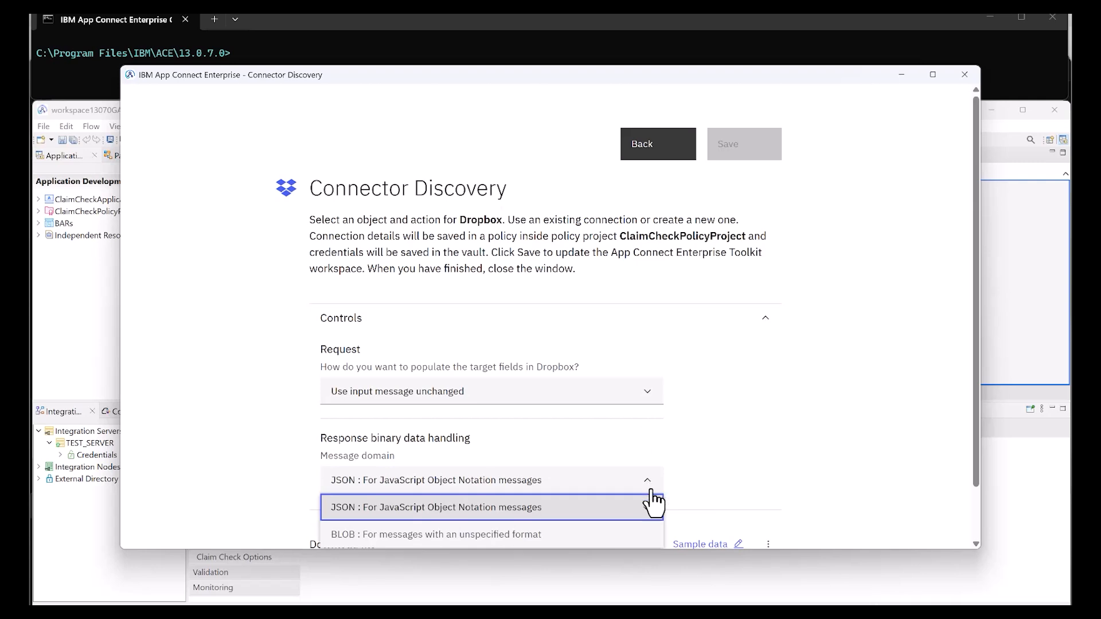
pyautogui.click(731, 464)
pyautogui.scroll(-1, 733, 464)
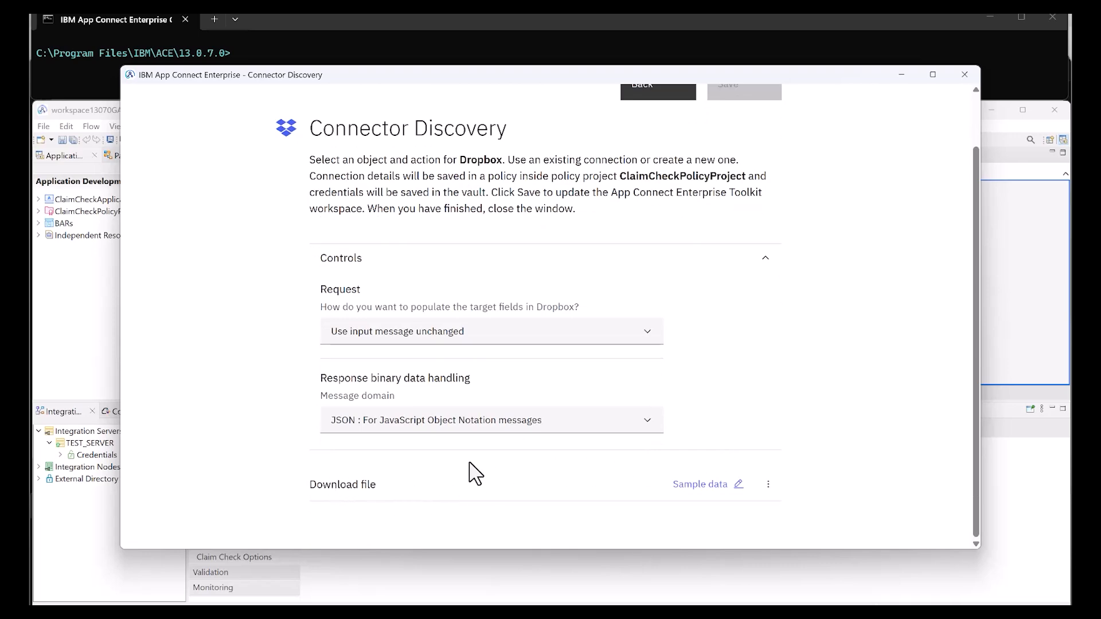
# Close the Dropbox Connector Discovery window and view the Trace node's basic properties, including its file path and pattern.
pyautogui.scroll(1, 656, 342)
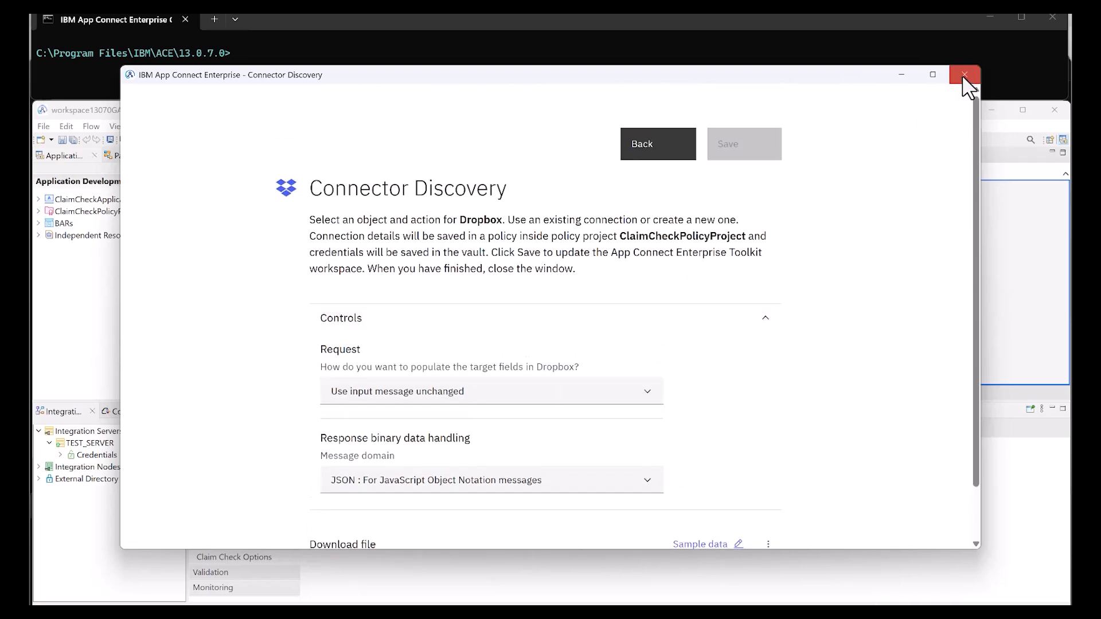
pyautogui.click(963, 75)
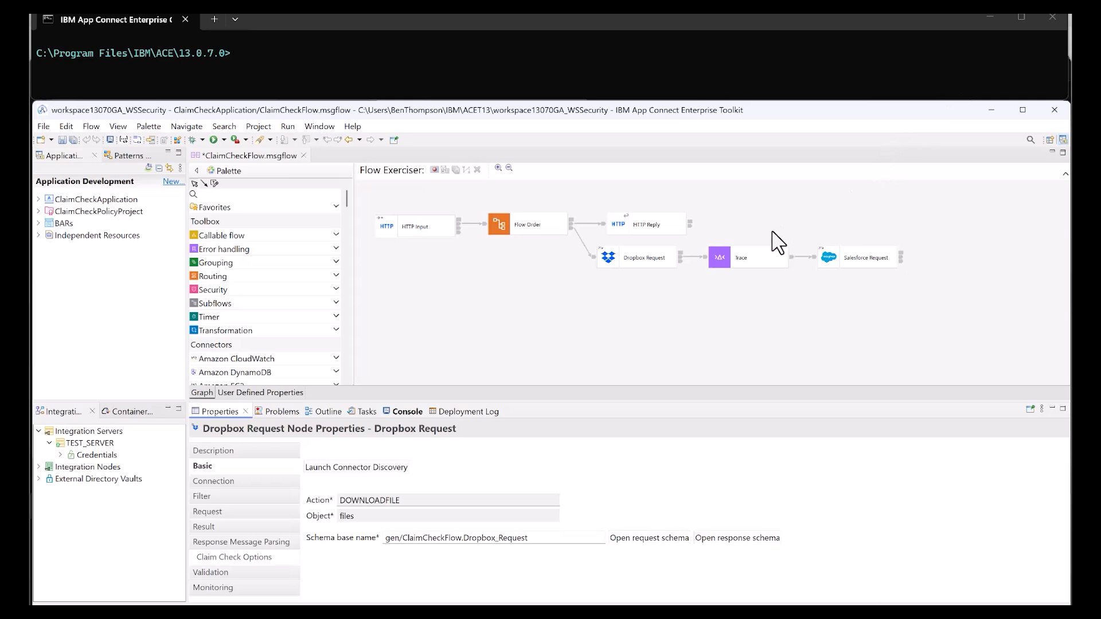
pyautogui.click(744, 262)
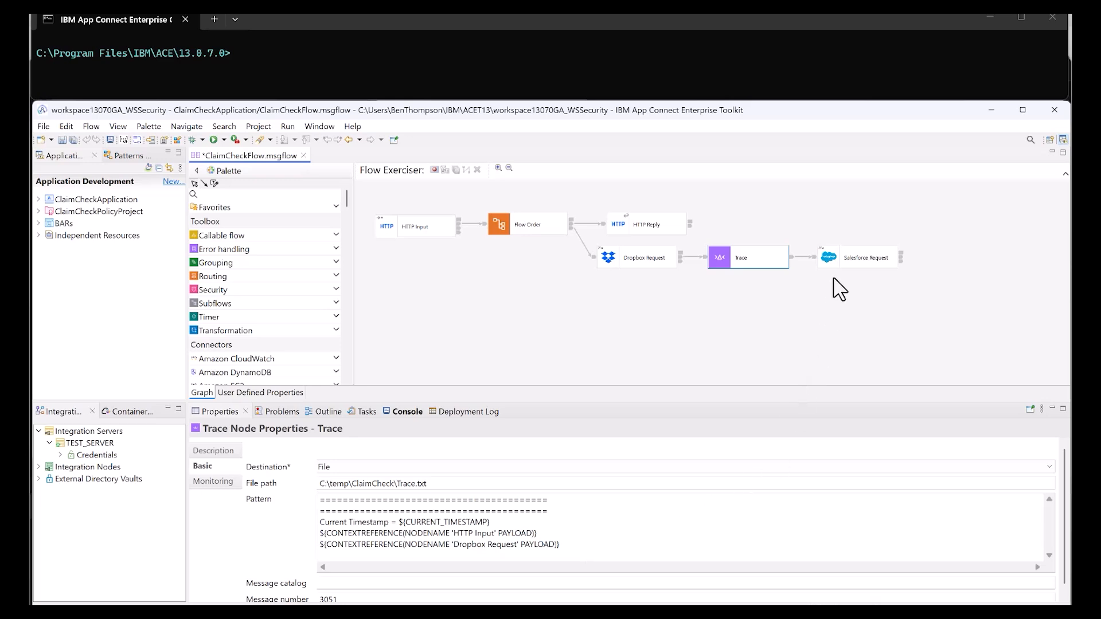
# Launch Connector Discovery for the Salesforce Request node, using ClaimCheckPolicyProject and the TEST_EXT_DIR_VAULT vault.
pyautogui.click(846, 263)
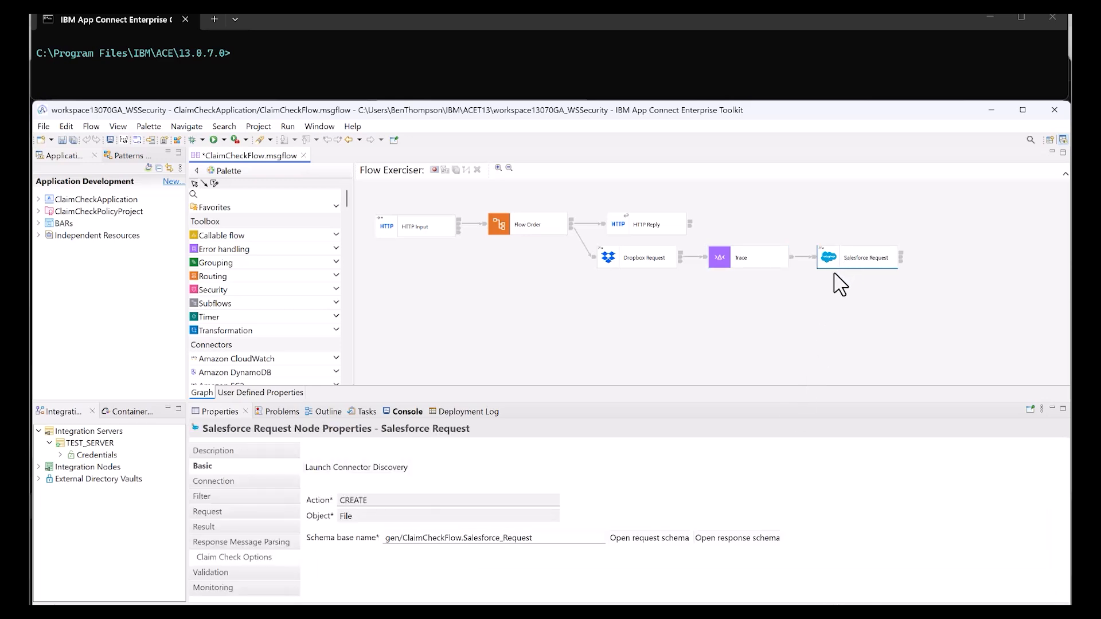
pyautogui.click(381, 469)
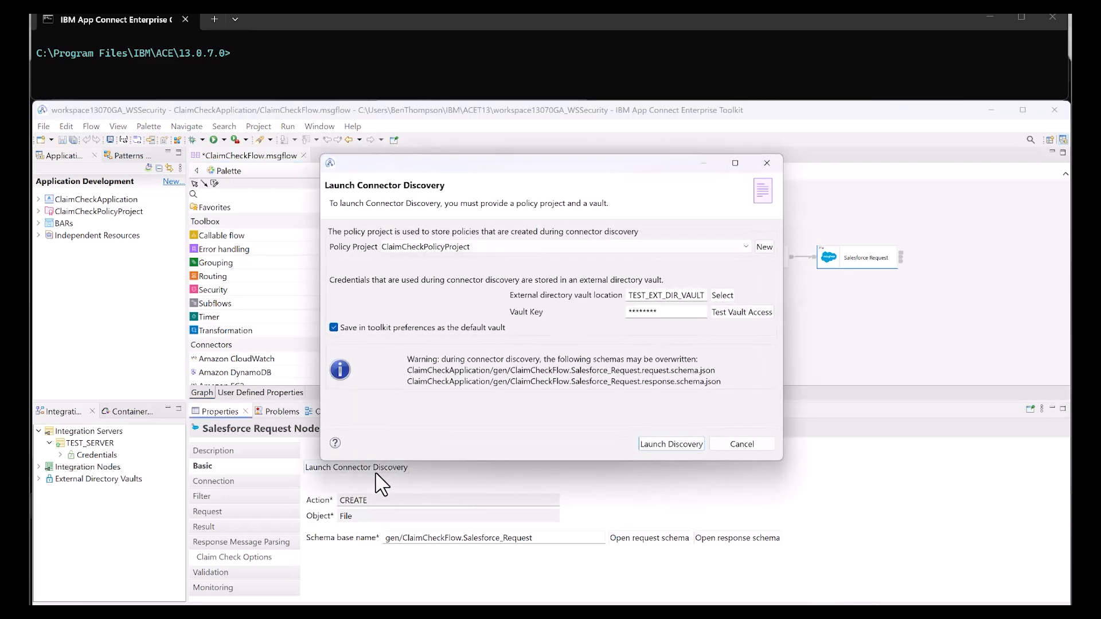
pyautogui.click(660, 445)
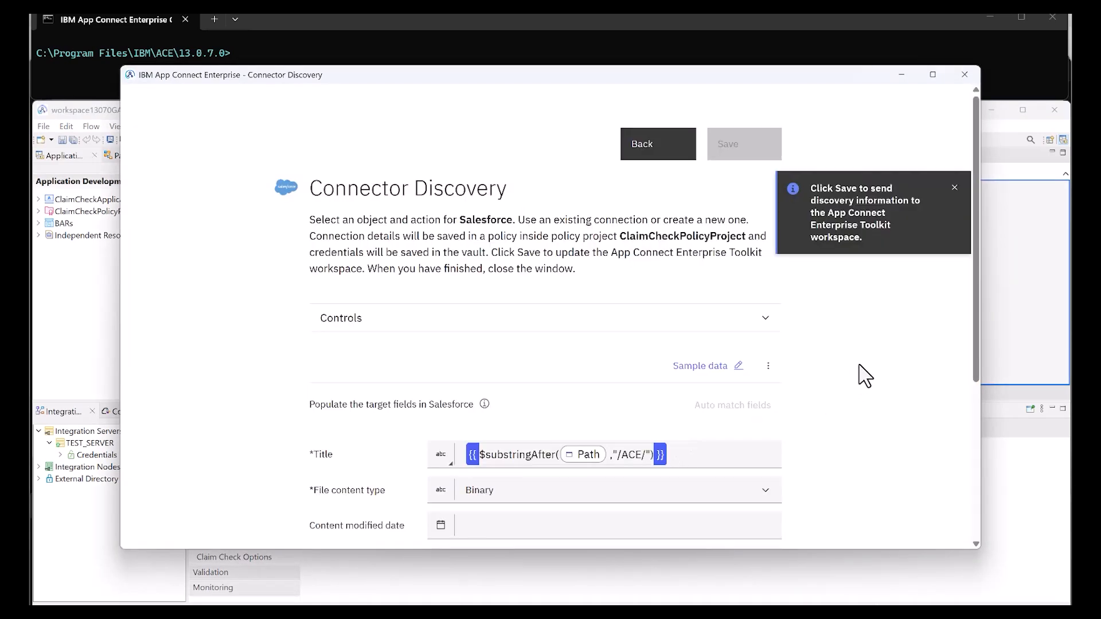
# Examine the File content and Title mappings of the Salesforce Create file action, and close Connector Discovery.
pyautogui.moveTo(976, 337); pyautogui.dragTo(955, 527)
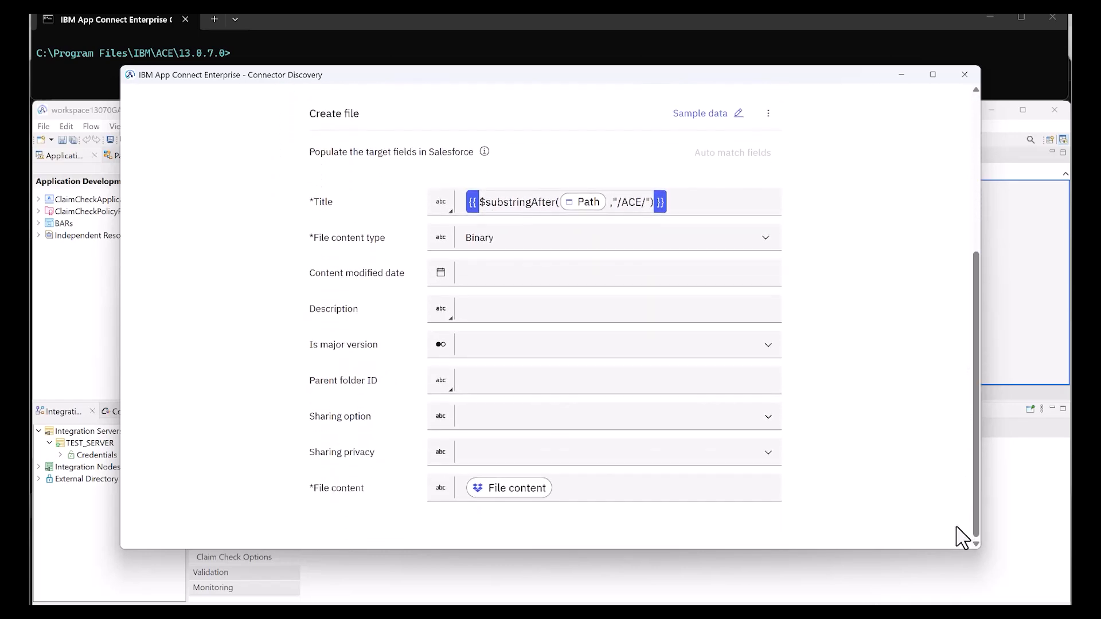
pyautogui.click(573, 489)
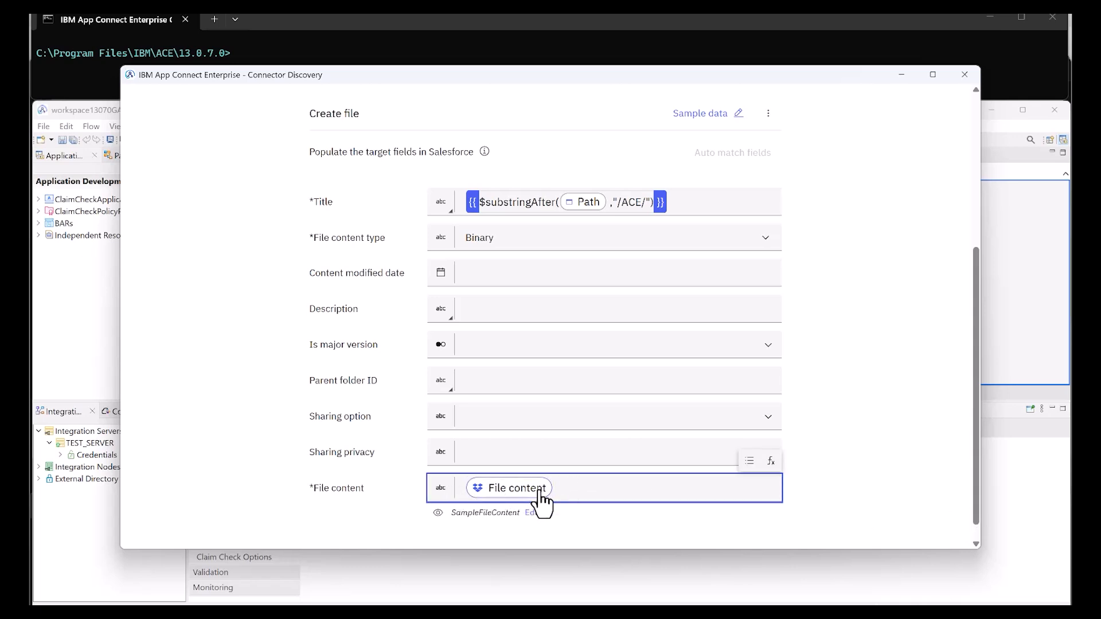
pyautogui.click(691, 201)
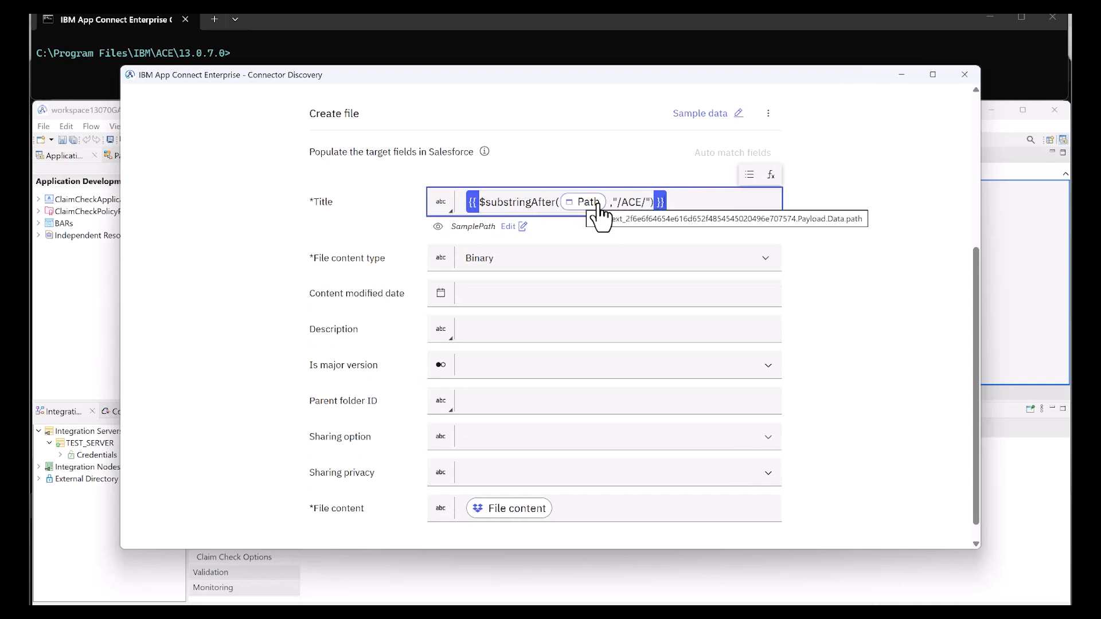
pyautogui.scroll(5, 917, 261)
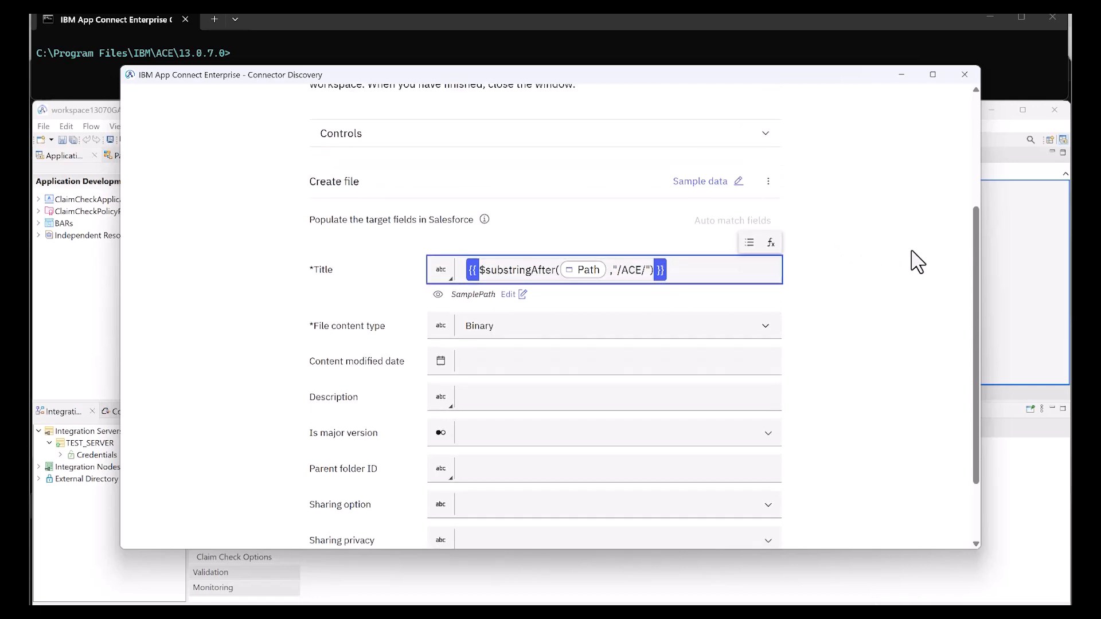
pyautogui.click(964, 74)
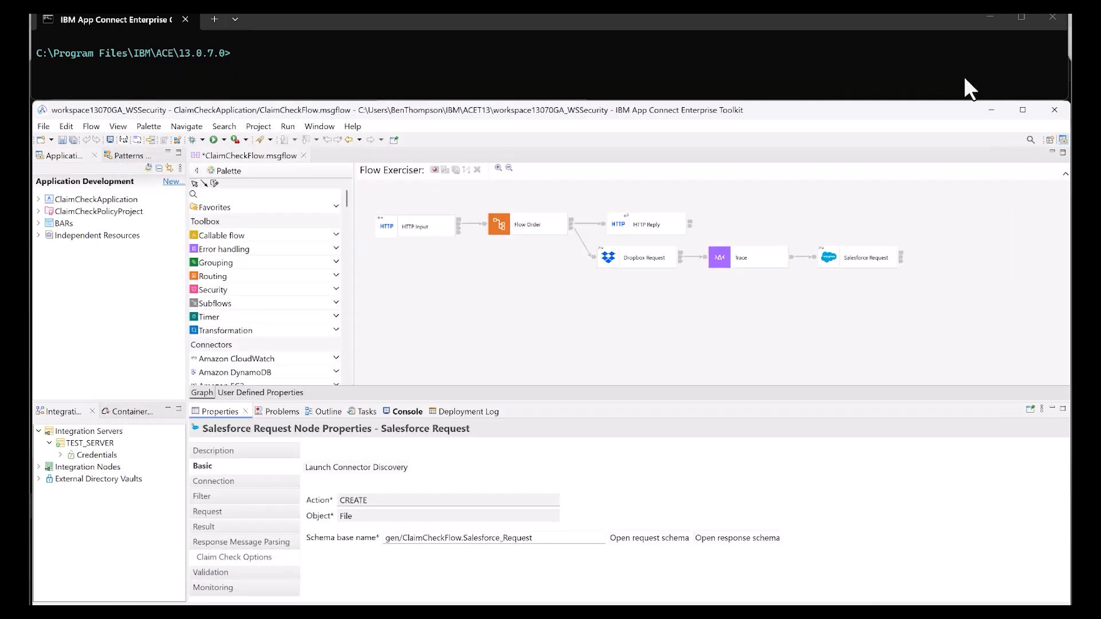
# Save ClaimCheckFlow and deploy ClaimCheckPolicyProject to TEST_SERVER, closing the progress report.
pyautogui.hotkey('ctrl', 's')
pyautogui.click(87, 211)
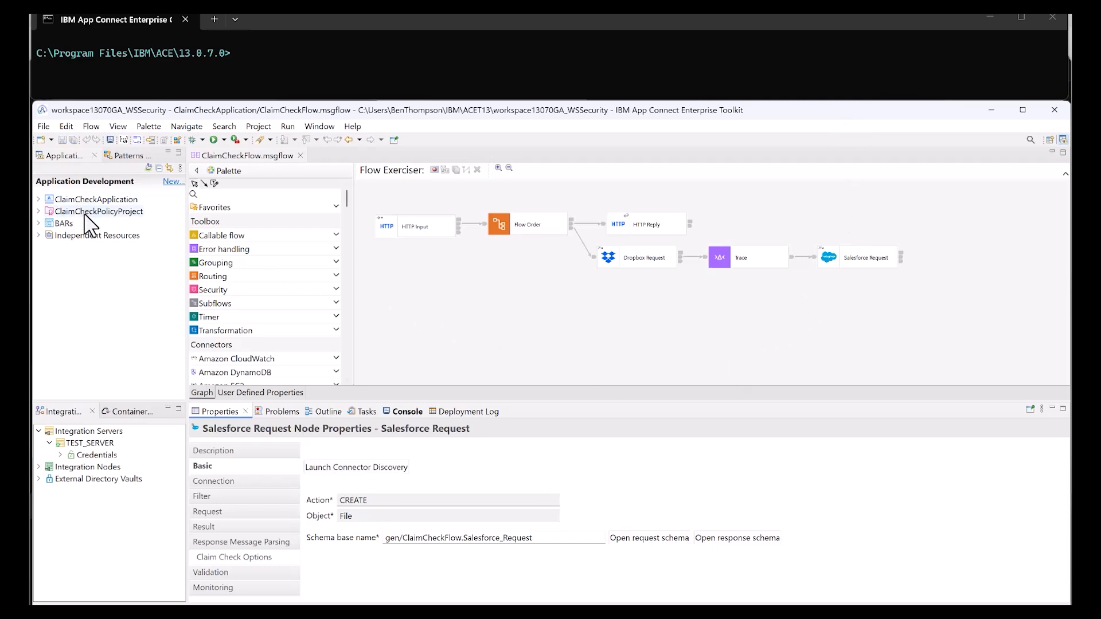
pyautogui.moveTo(80, 214); pyautogui.dragTo(119, 449)
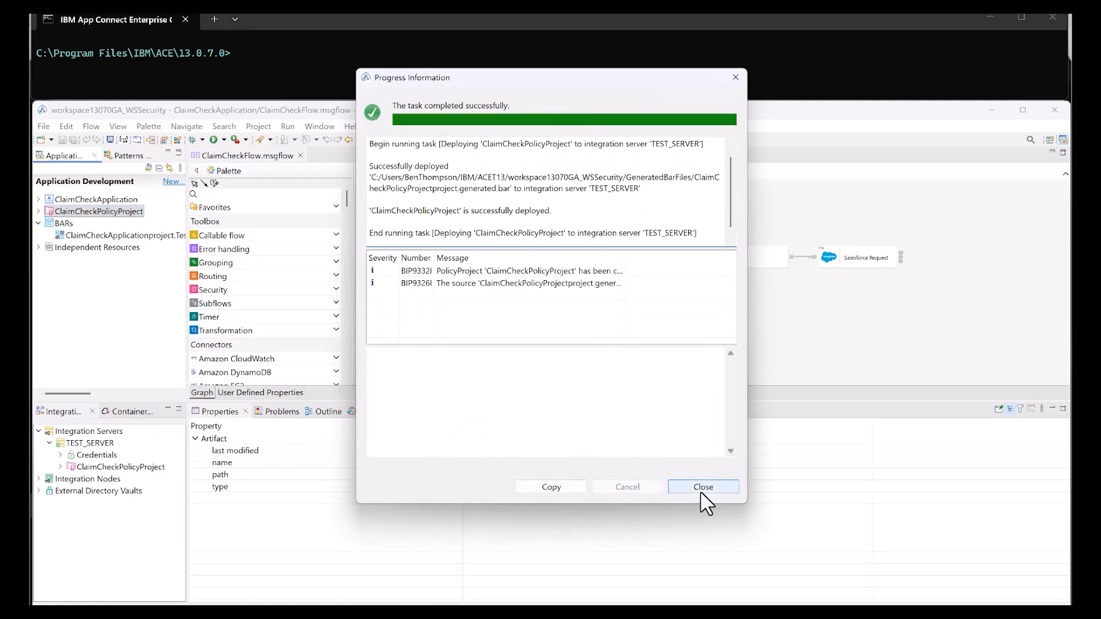
pyautogui.click(701, 491)
# Deploy ClaimCheckApplication to TEST_SERVER and close the progress report.
pyautogui.click(109, 200)
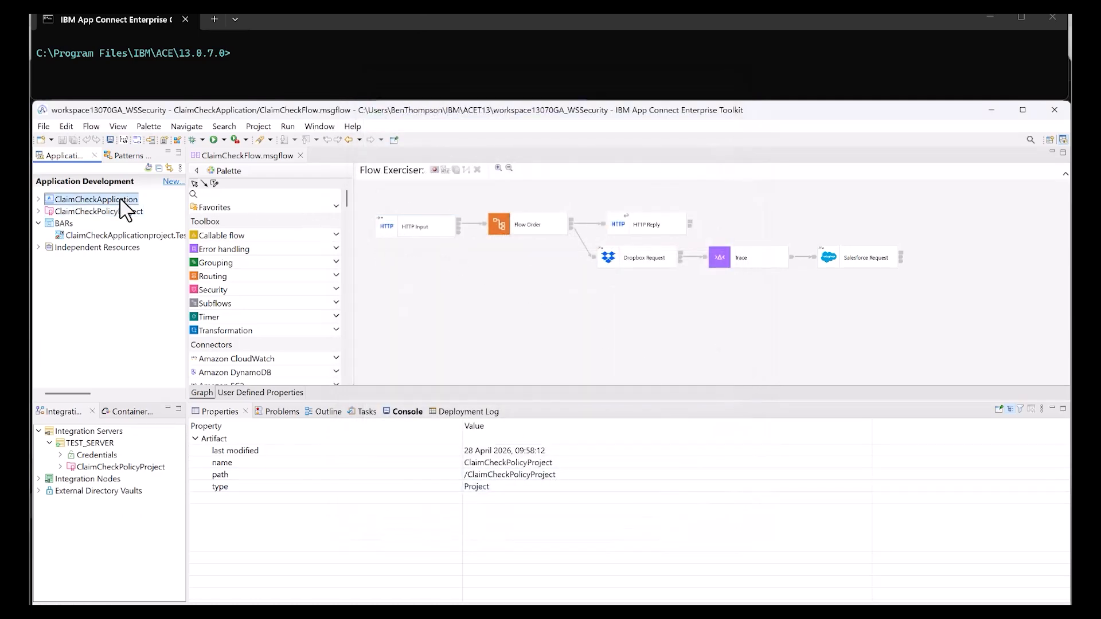
pyautogui.moveTo(109, 201); pyautogui.dragTo(118, 453)
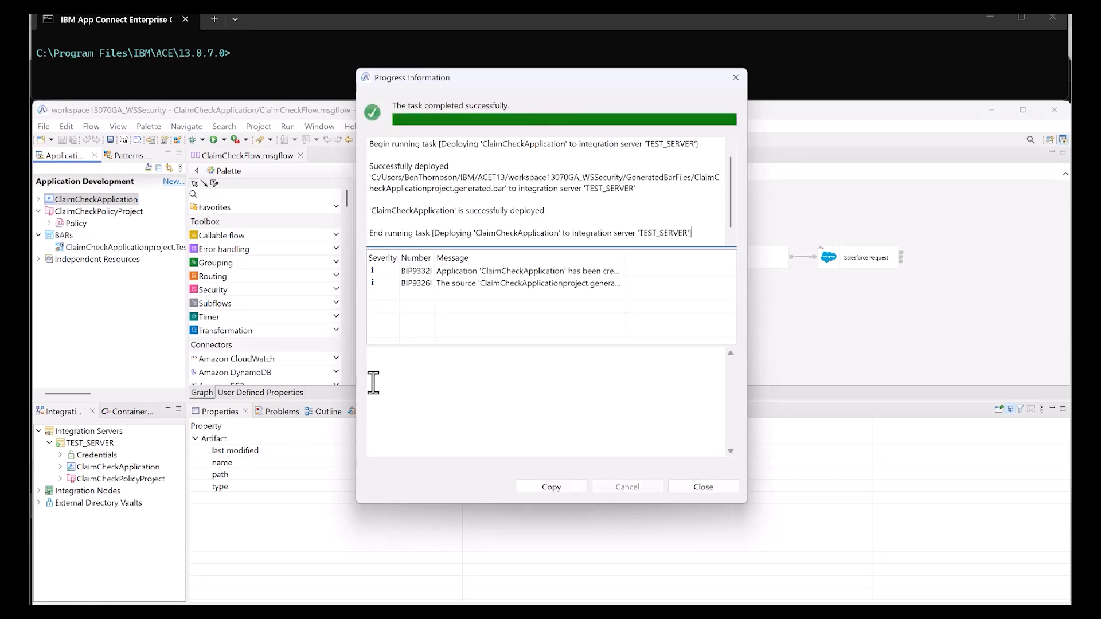
pyautogui.click(703, 489)
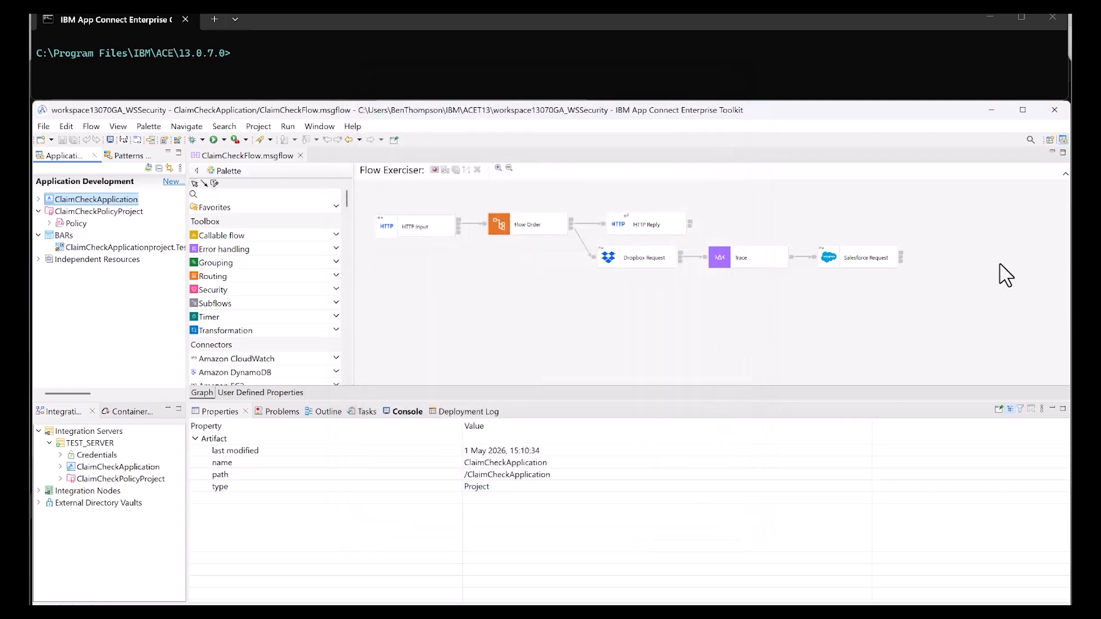
pyautogui.click(991, 110)
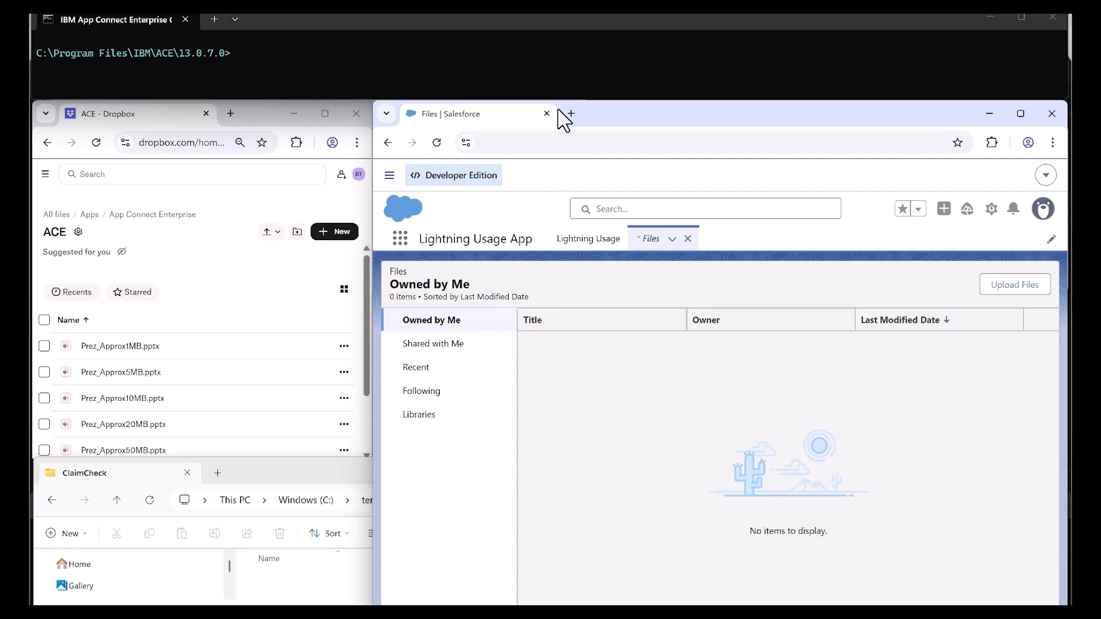
pyautogui.click(563, 50)
pyautogui.write('curl -X POST http://localhost:7800/ClaimCheckFlow --data "{\\"path\\":\\"/ACE/Prez_Approx1MB.pptx\\",\\"fileType\\":\\"Binary\\"}"')
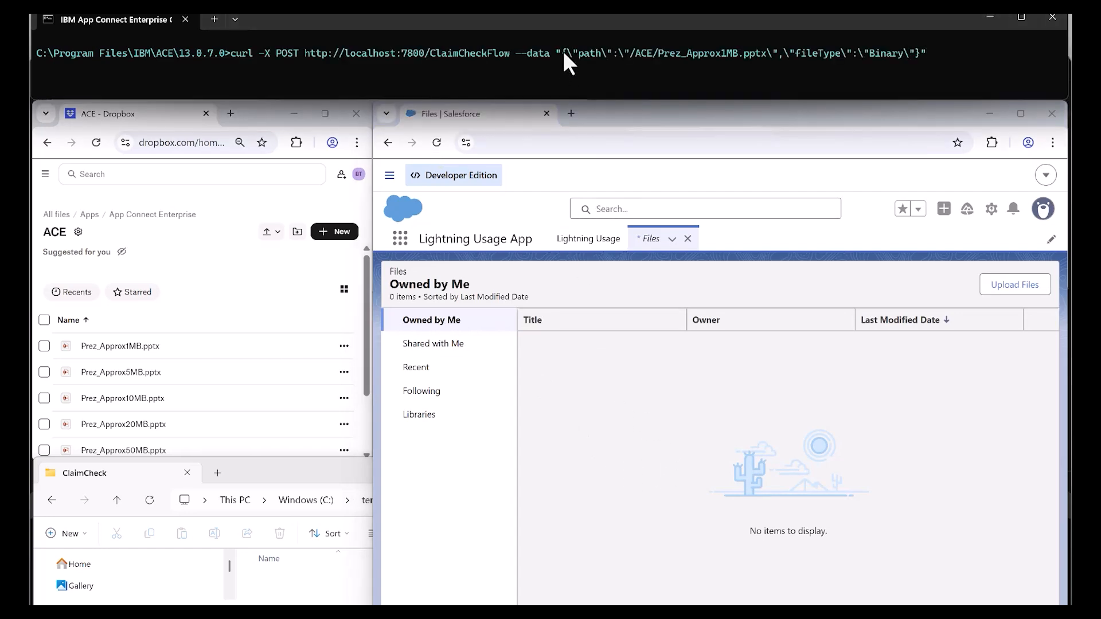
pyautogui.press('Return')
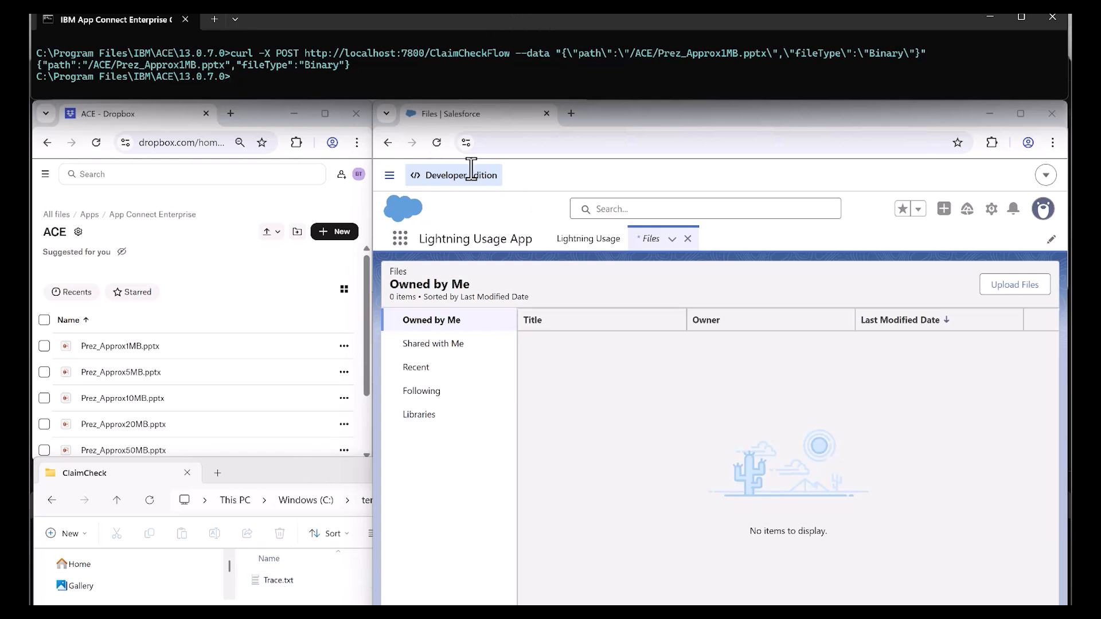
pyautogui.click(437, 142)
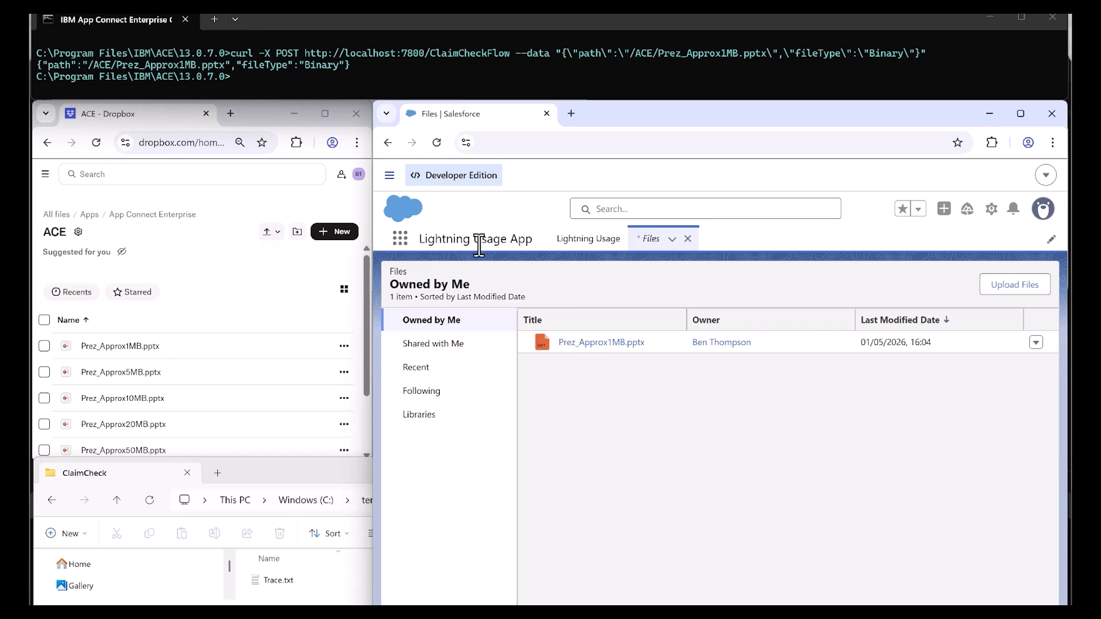
# Reuse the previous curl command in the console, changing the file path to /ACE/Prez_Approx5MB.pptx, and send it to ClaimCheckFlow.
pyautogui.click(595, 74)
pyautogui.press('Up')
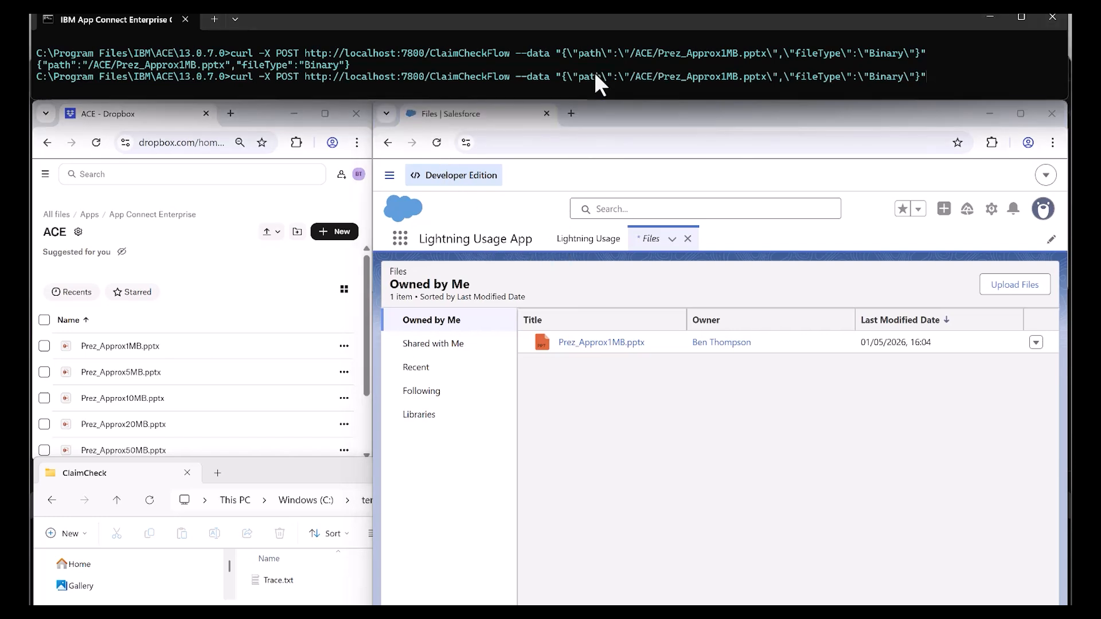
pyautogui.press('Left')
pyautogui.press('Left')
pyautogui.press('Left')
pyautogui.press('Left')
pyautogui.press('Left')
pyautogui.press('Left')
pyautogui.press('Left')
pyautogui.press('Left')
pyautogui.press('Left')
pyautogui.press('Left')
pyautogui.press('Left')
pyautogui.press('Left')
pyautogui.press('Left')
pyautogui.press('Left')
pyautogui.press('Left')
pyautogui.press('Left')
pyautogui.press('BackSpace')
pyautogui.write('5')
pyautogui.press('Return')
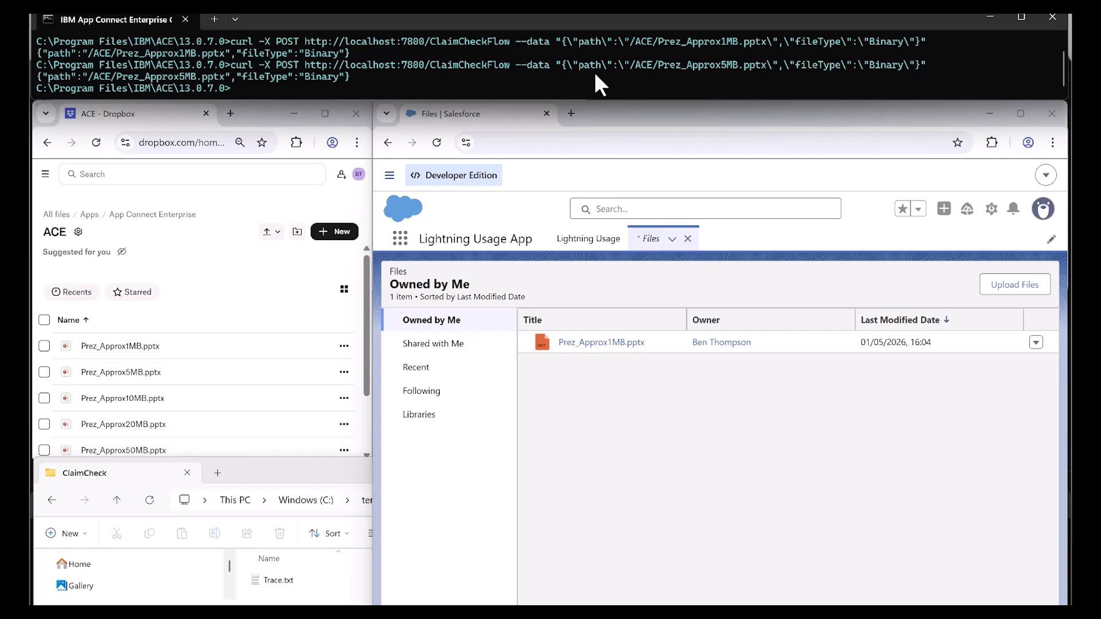
# Send the curl request to ClaimCheckFlow again with the path set to /ACE/Prez_Approx10MB.pptx.
pyautogui.press('Up')
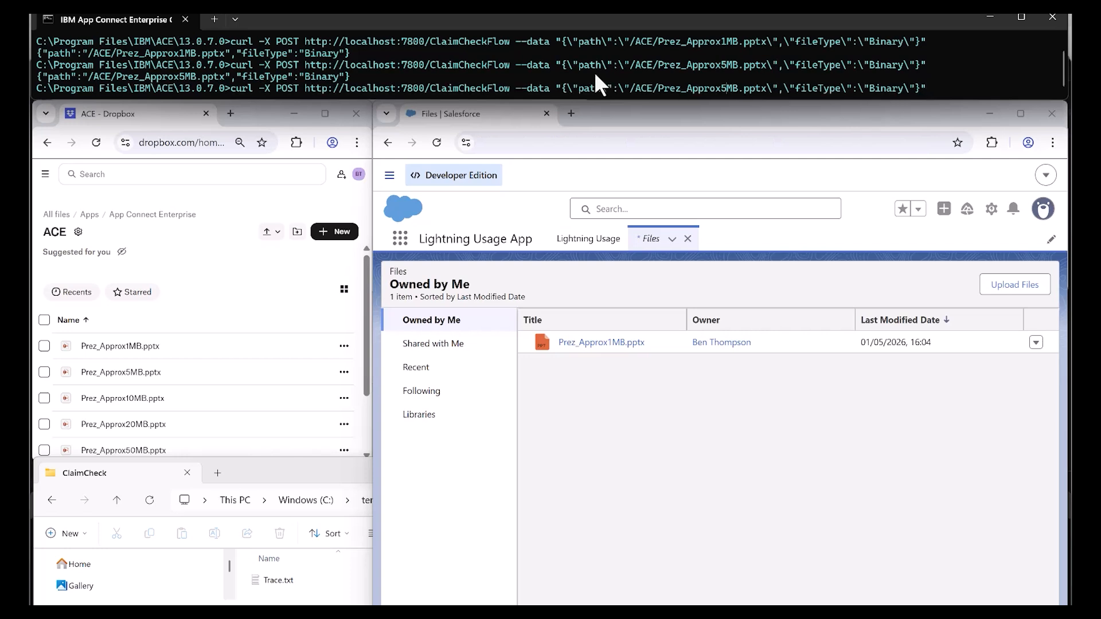
pyautogui.press('BackSpace')
pyautogui.write('10')
pyautogui.press('Return')
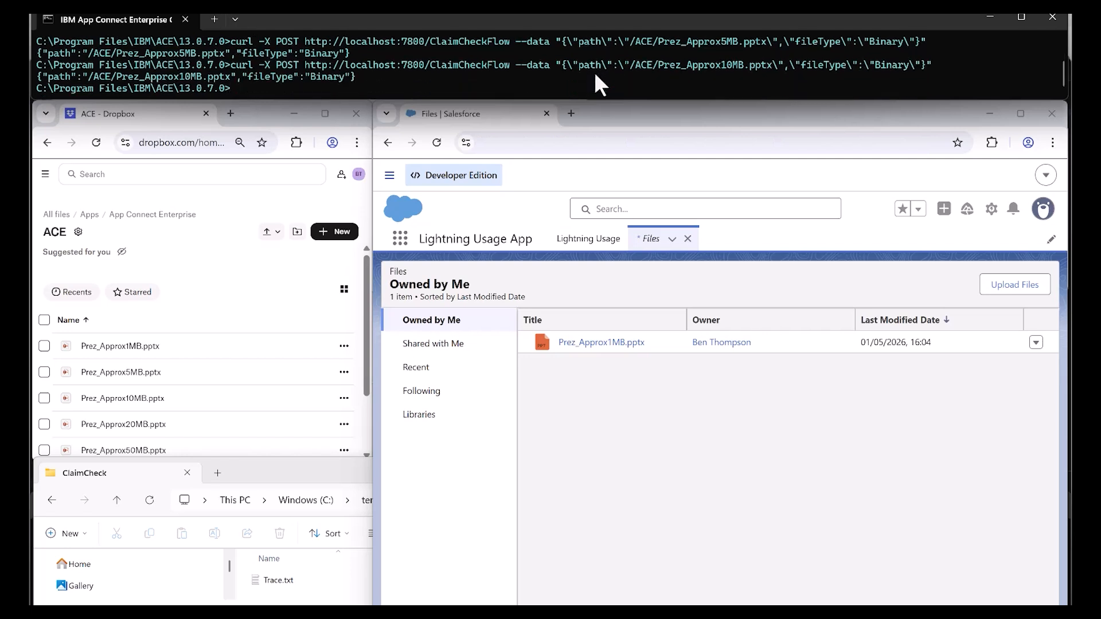
# Open Trace.txt from the ClaimCheck folder, examine the path and fileContent entries for each request, and minimize the file.
pyautogui.click(299, 484)
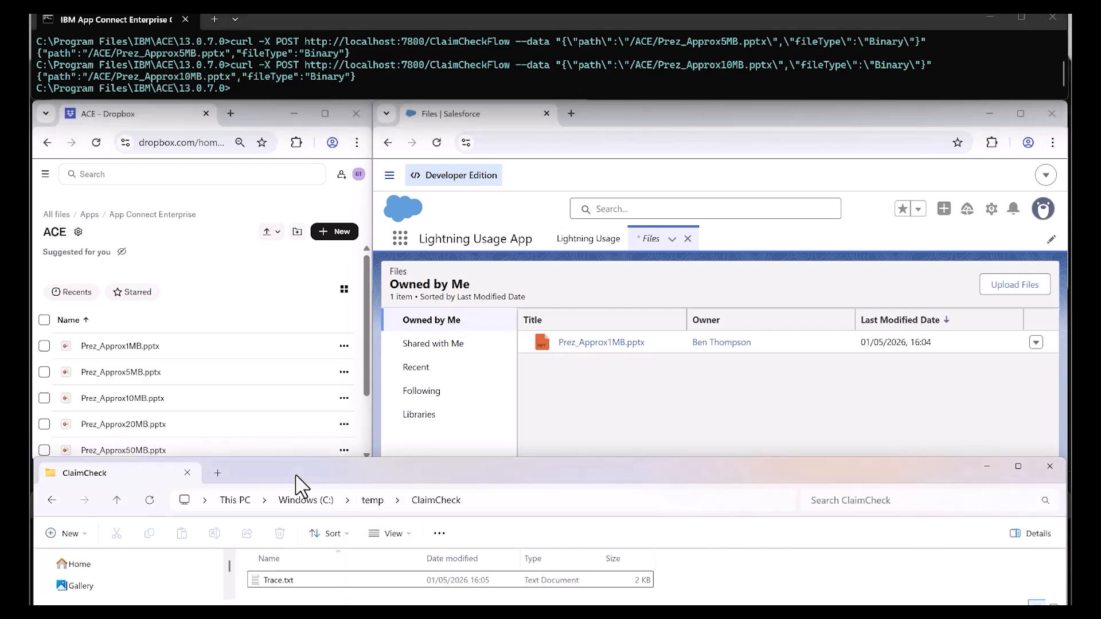
pyautogui.click(310, 580)
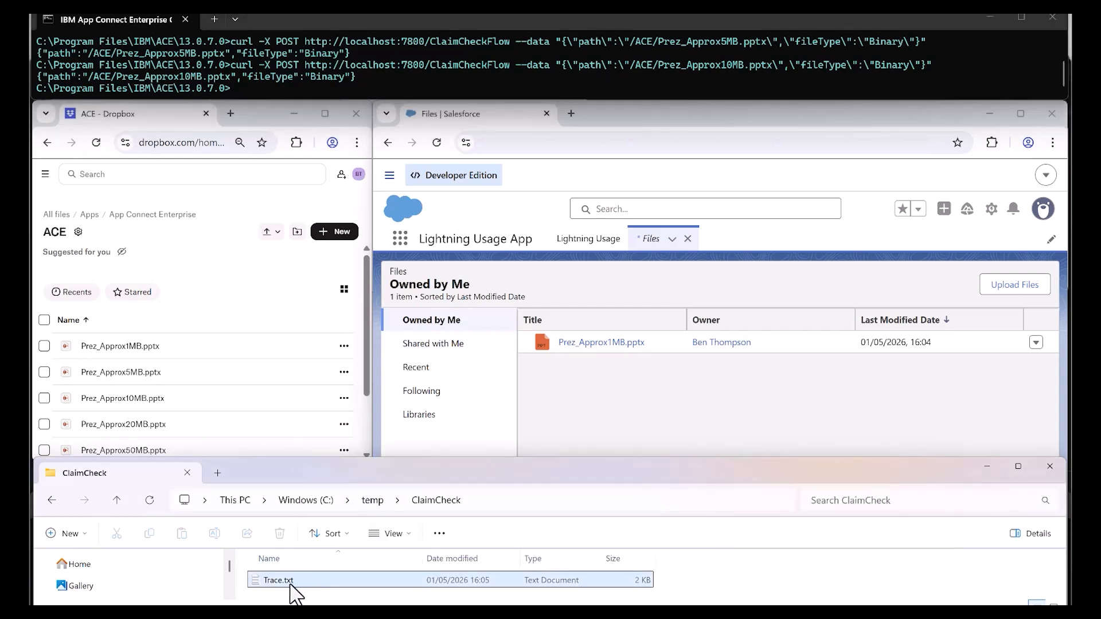
pyautogui.doubleClick(291, 581)
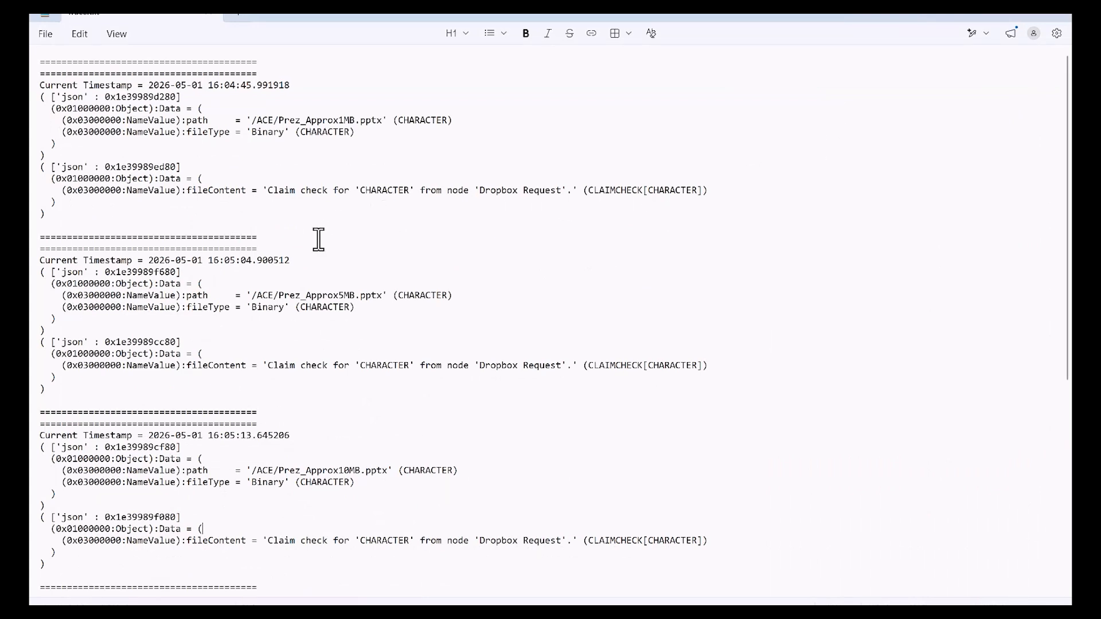
pyautogui.moveTo(310, 235); pyautogui.dragTo(32, 73)
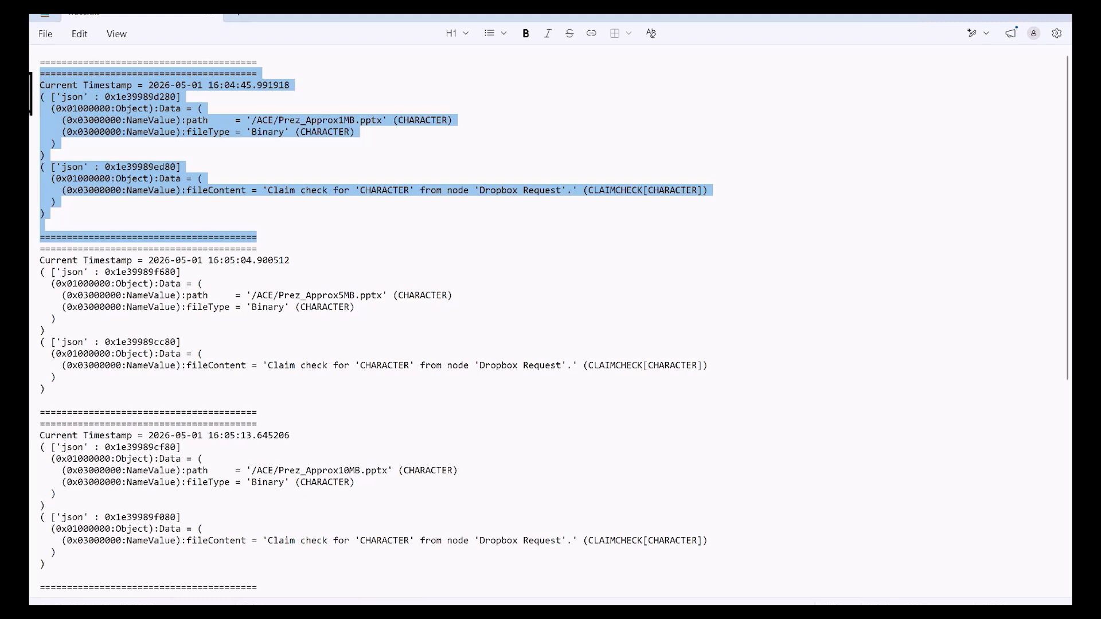
pyautogui.click(184, 194)
pyautogui.doubleClick(182, 190)
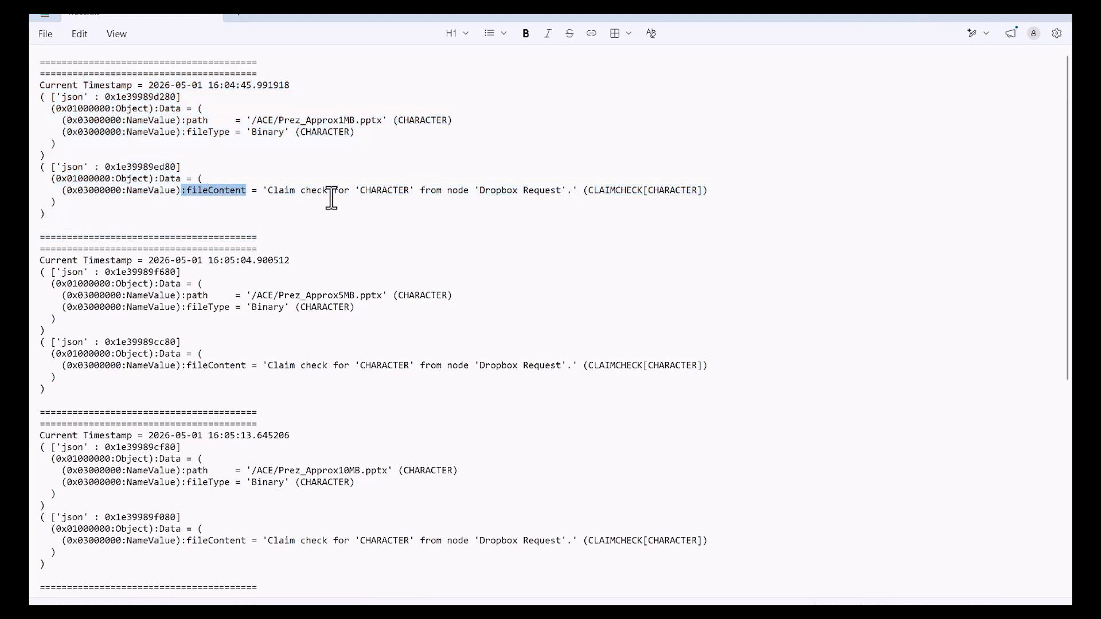
pyautogui.moveTo(332, 198); pyautogui.dragTo(716, 192)
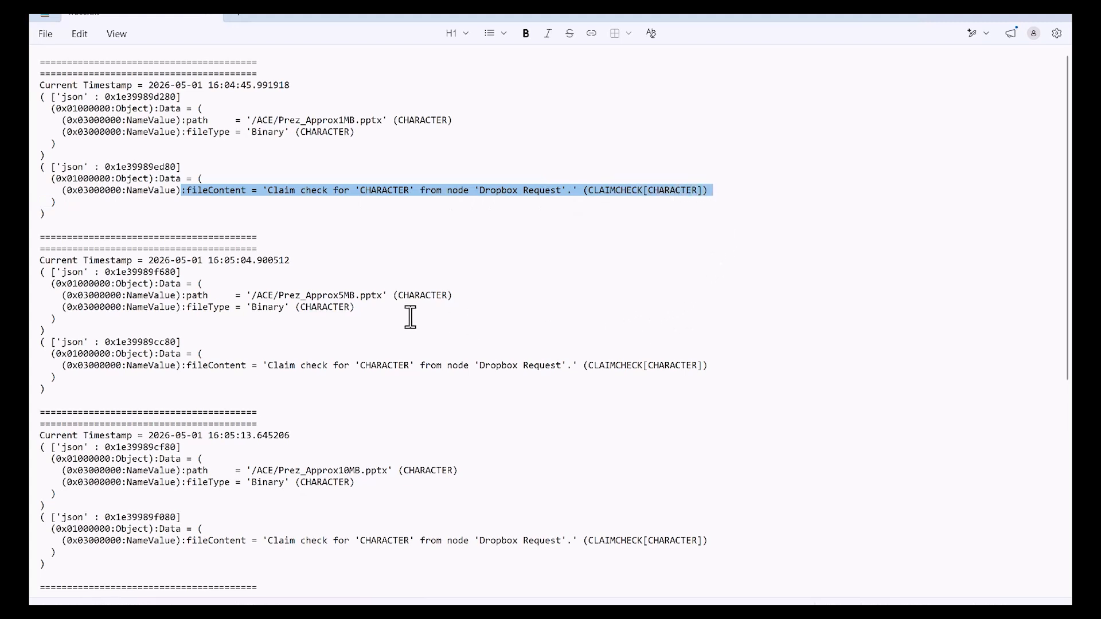
pyautogui.moveTo(359, 295); pyautogui.dragTo(305, 295)
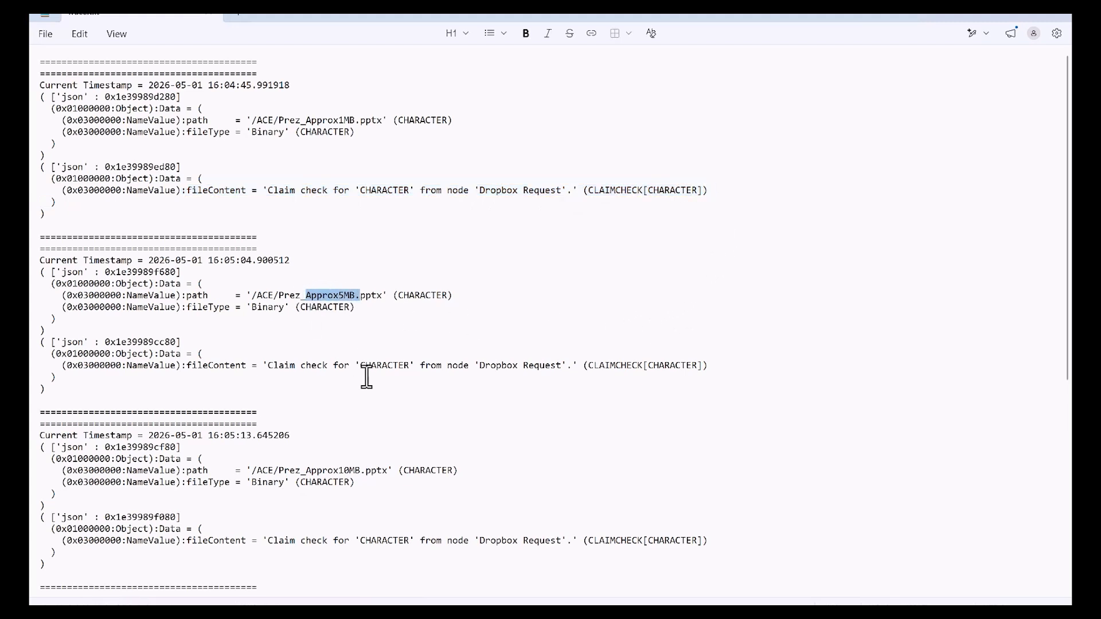
pyautogui.moveTo(361, 470); pyautogui.dragTo(305, 465)
pyautogui.click(988, 18)
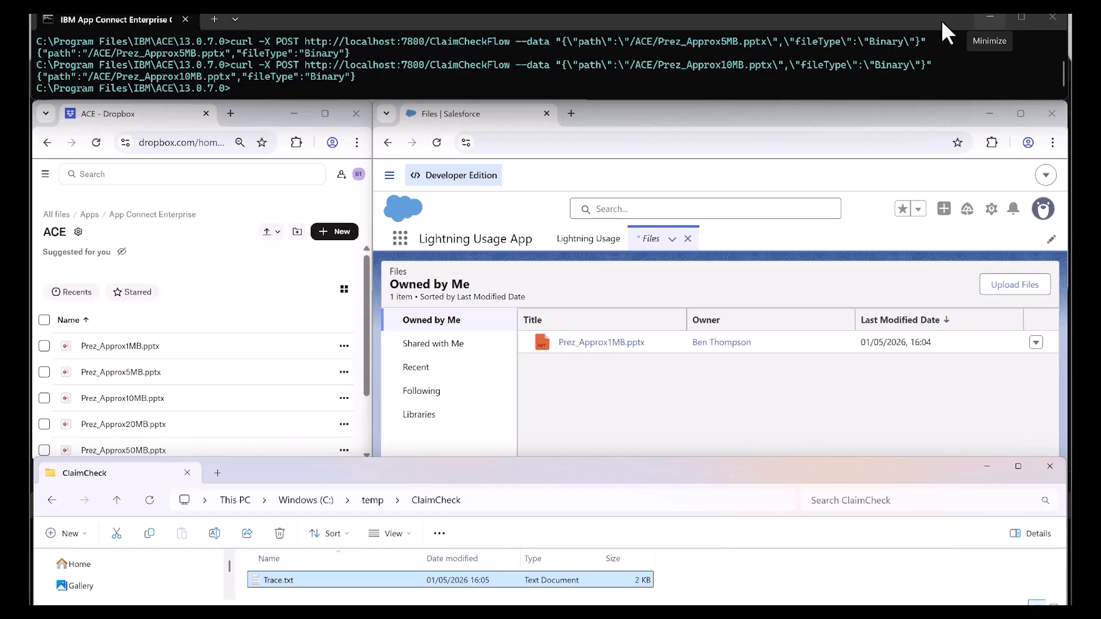
# Refresh the Salesforce file list, preview Prez_Approx1MB.pptx and close the preview.
pyautogui.click(732, 429)
pyautogui.click(438, 143)
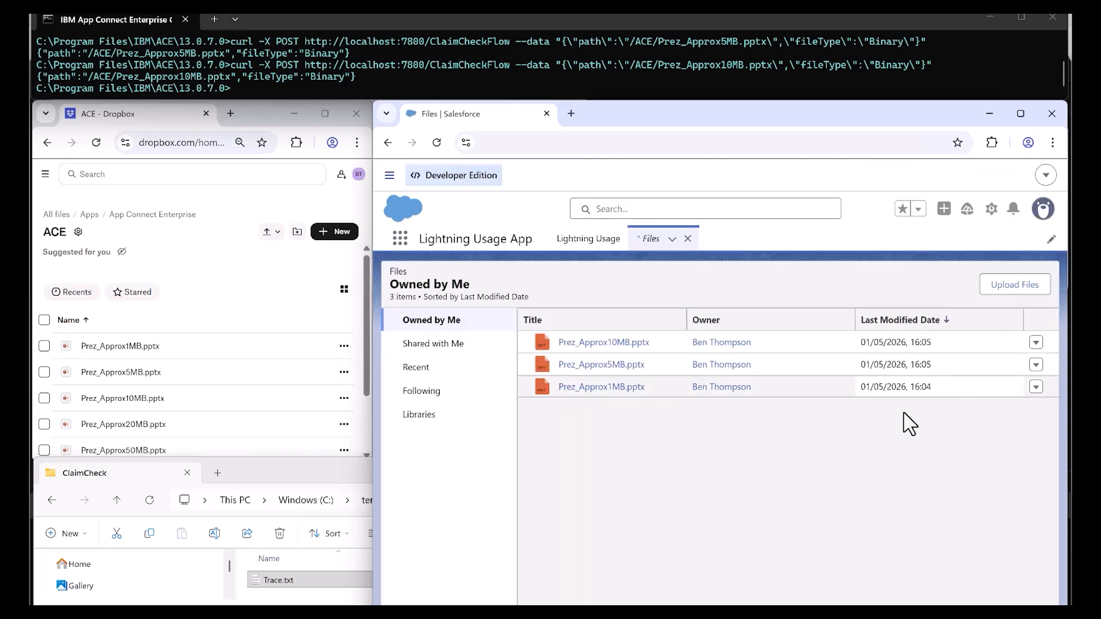
pyautogui.click(612, 387)
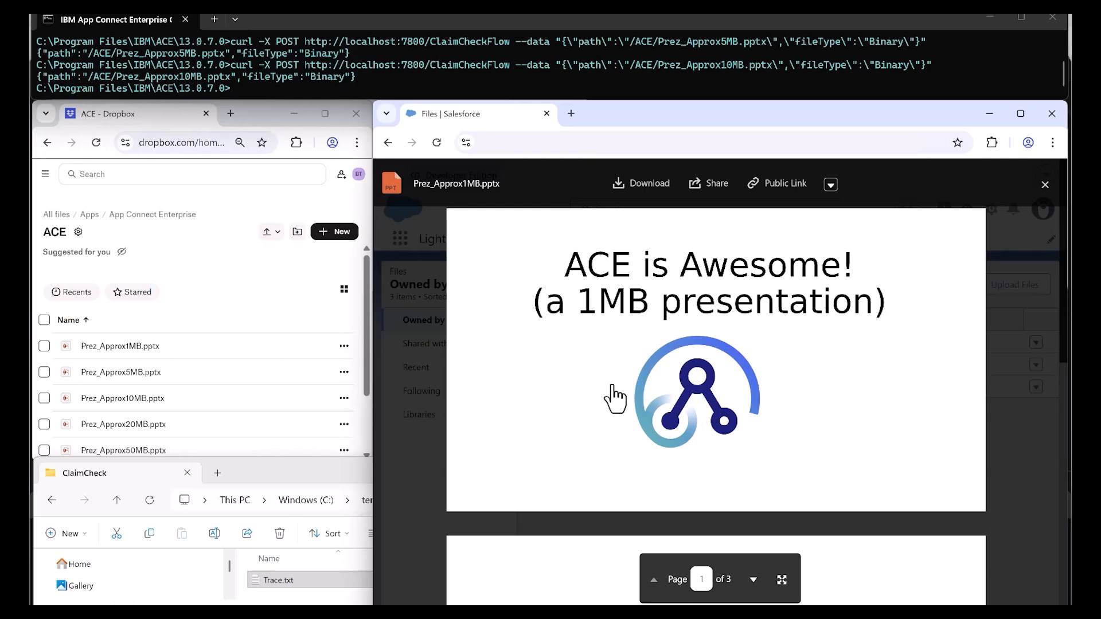
pyautogui.click(1045, 185)
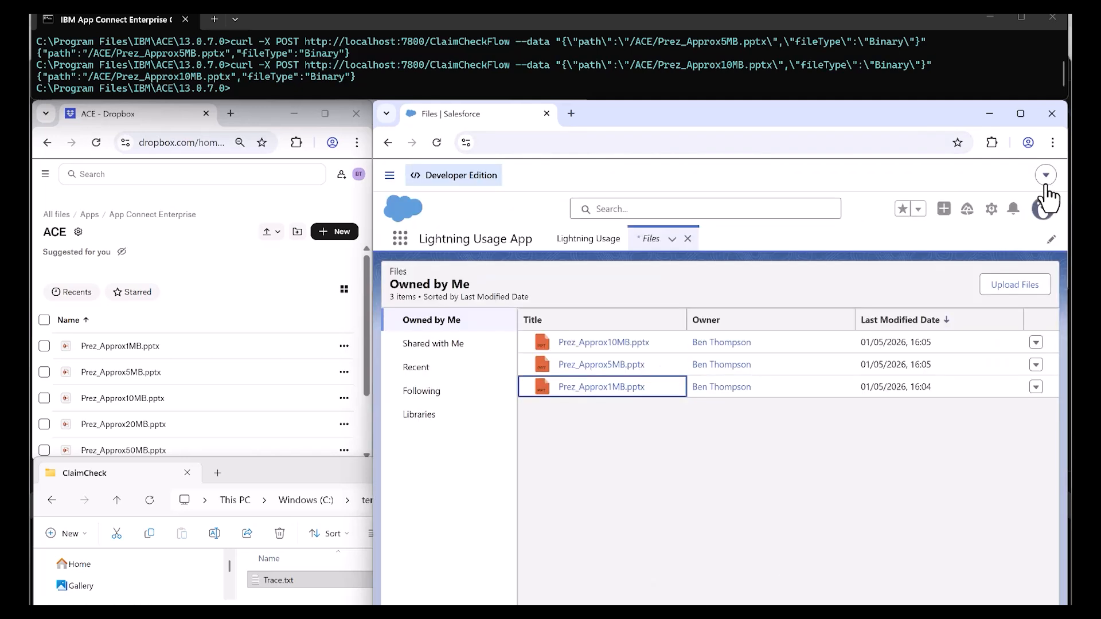
# Delete Prez_Approx1MB.pptx, Prez_Approx5MB.pptx and Prez_Approx10MB.pptx from the Salesforce file list and dismiss the deletion notice.
pyautogui.click(1036, 387)
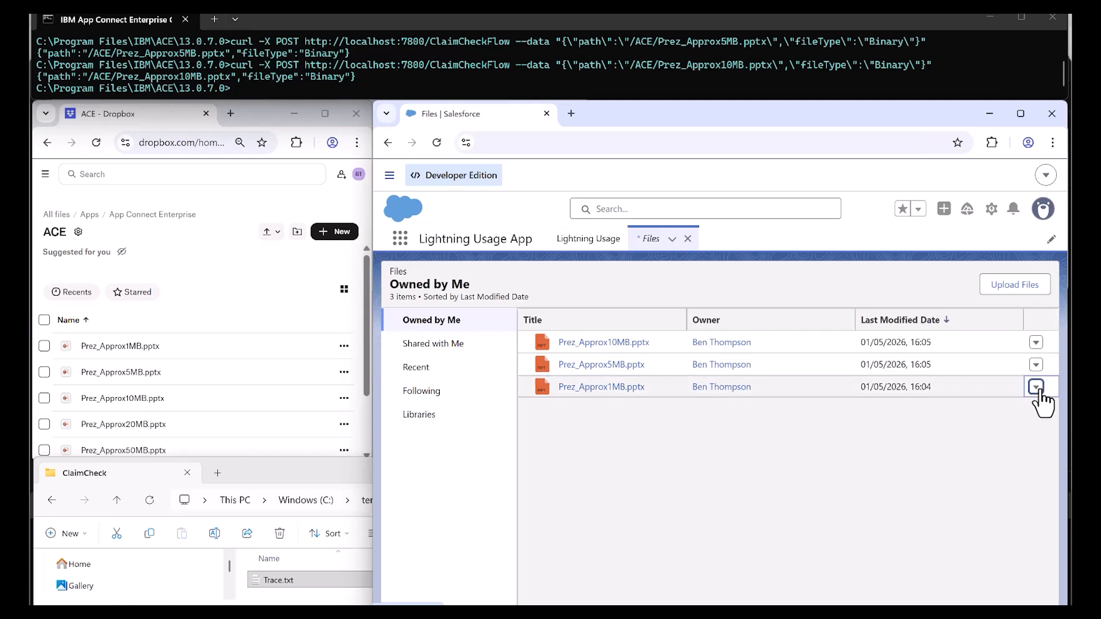
pyautogui.click(978, 548)
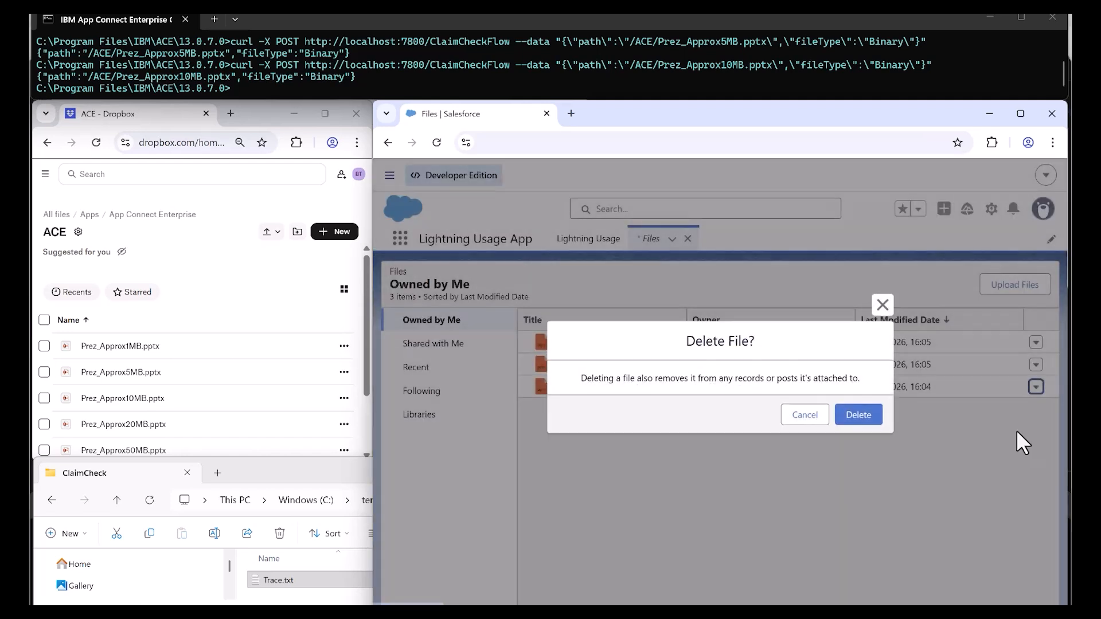
pyautogui.click(877, 417)
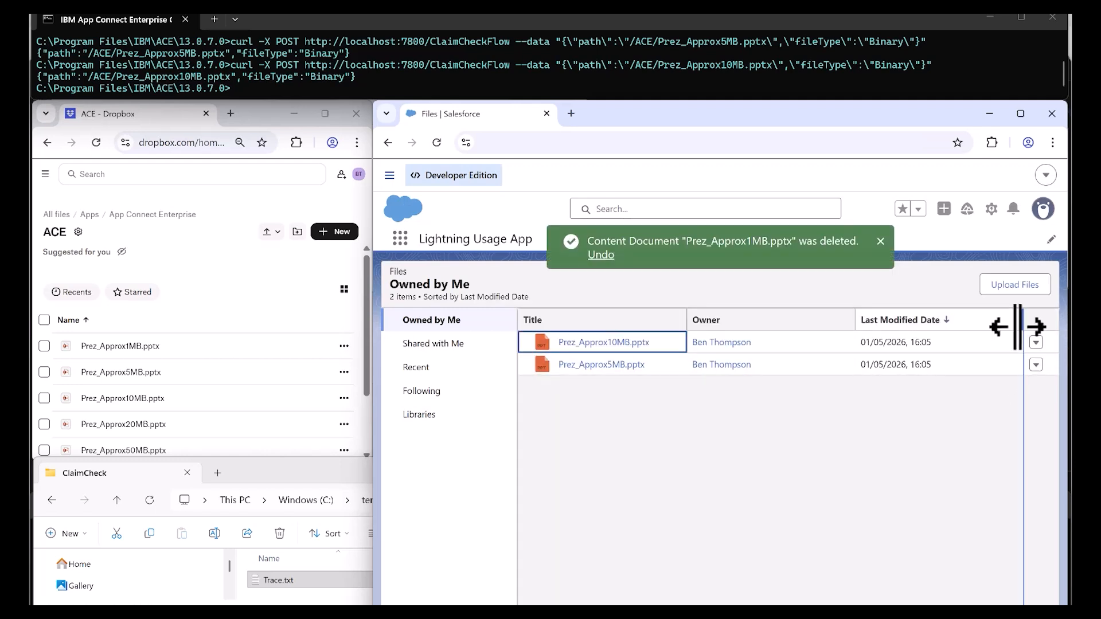
pyautogui.click(1036, 365)
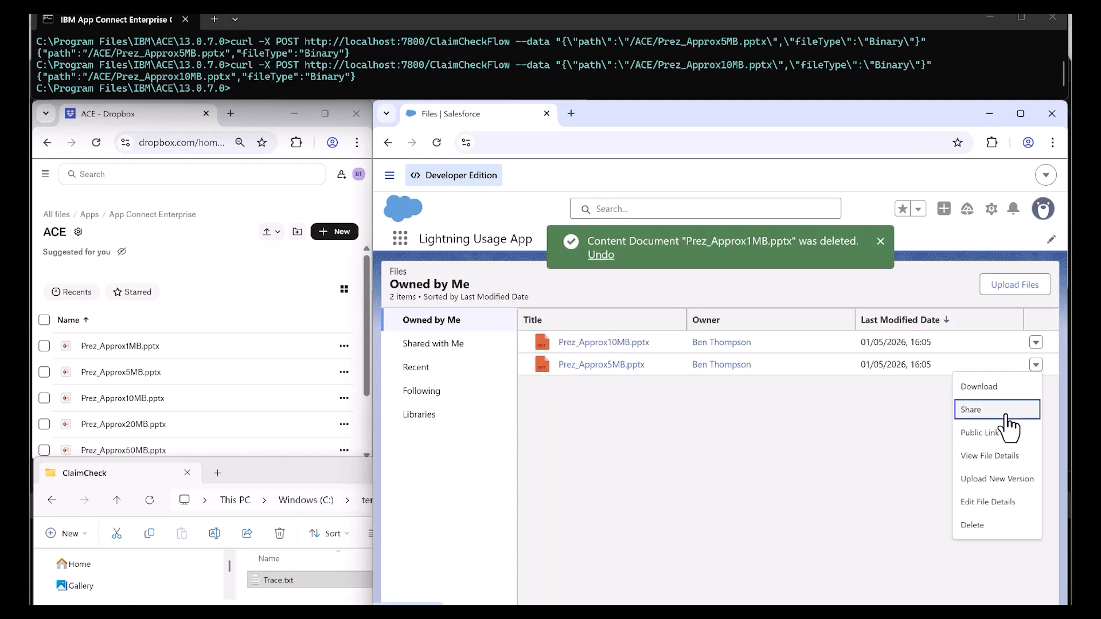
pyautogui.click(981, 524)
pyautogui.click(860, 415)
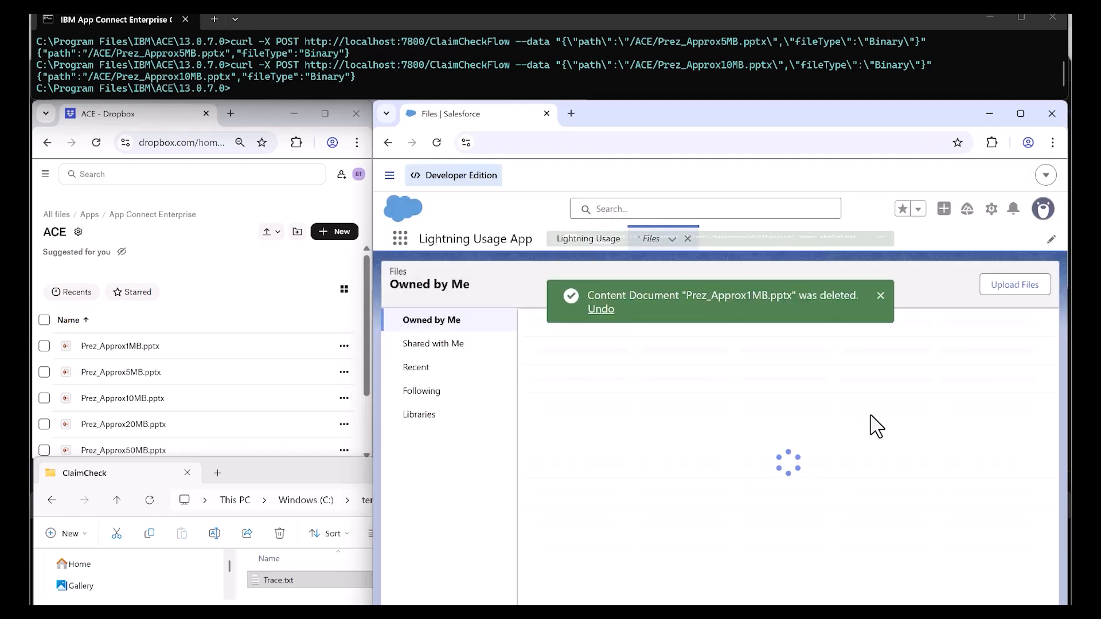
pyautogui.click(1035, 343)
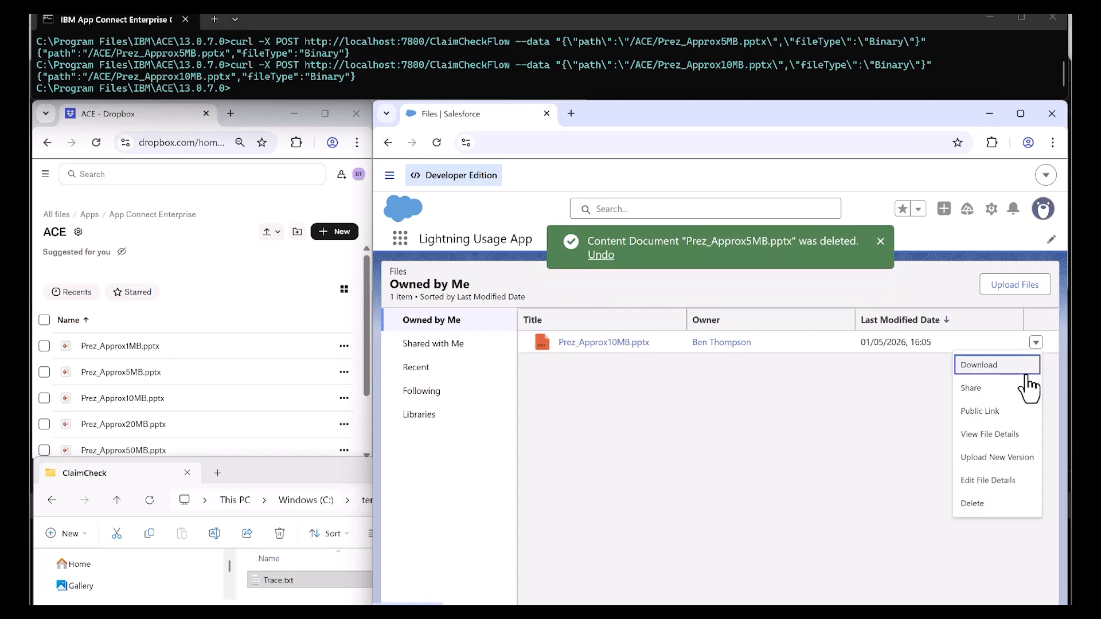
pyautogui.click(990, 505)
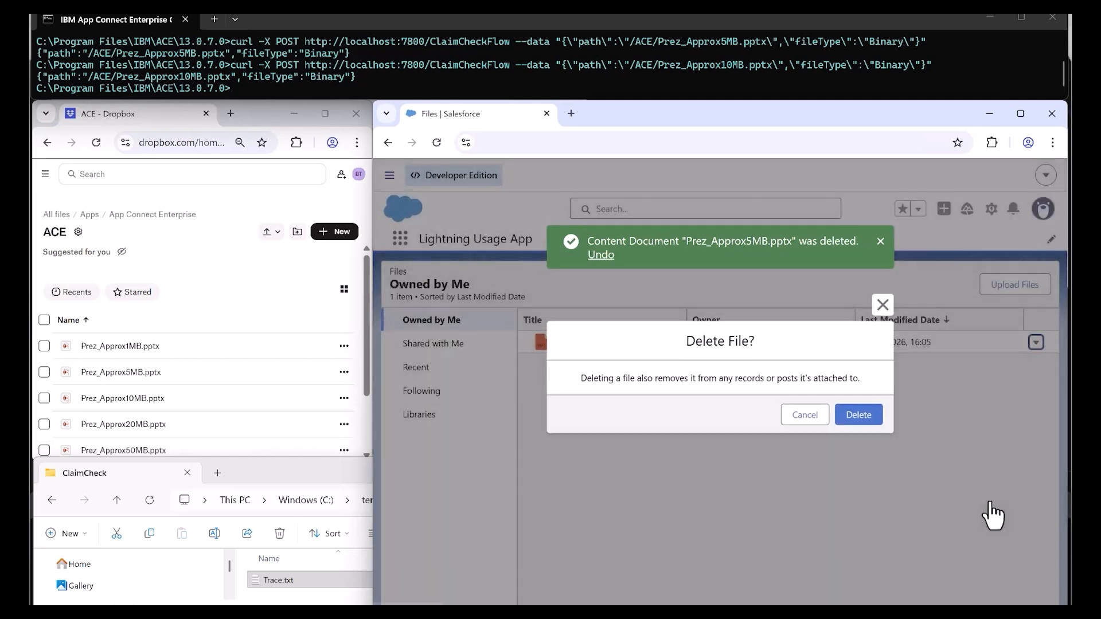
pyautogui.click(868, 417)
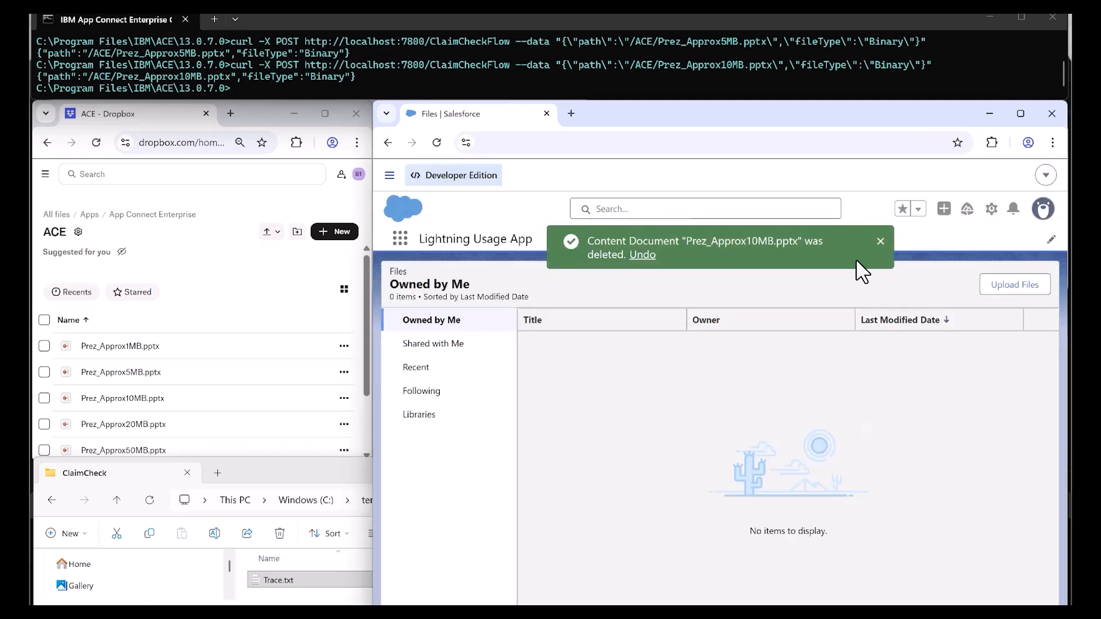
pyautogui.click(880, 241)
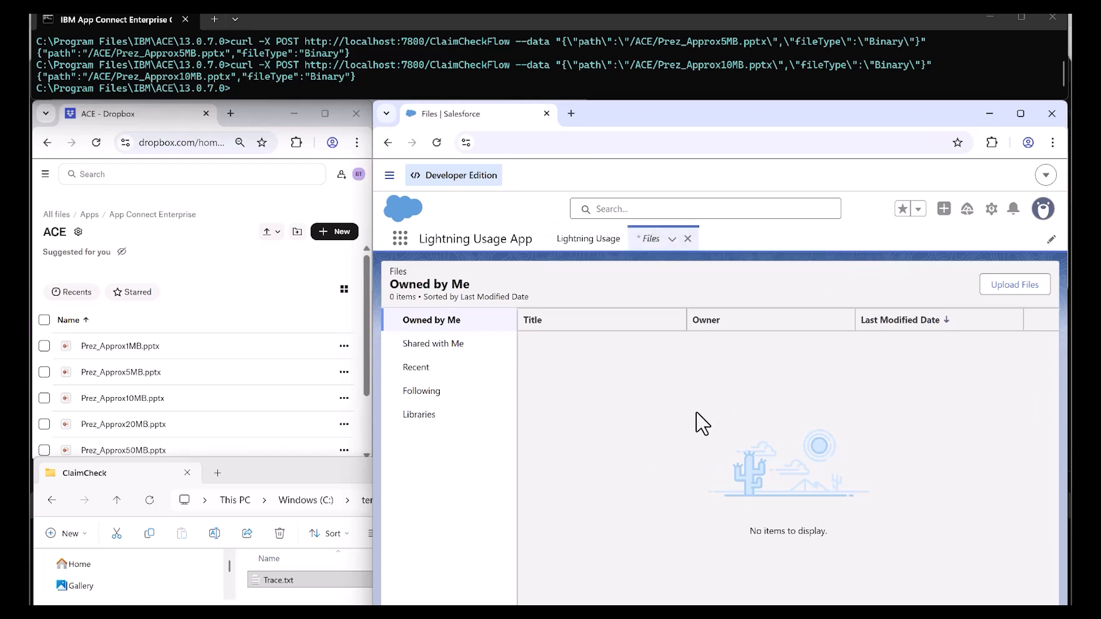
# Minimize the ClaimCheck folder window and rerun the earlier command in Windows PowerShell that logs the IntegrationServer's working set memory.
pyautogui.click(343, 470)
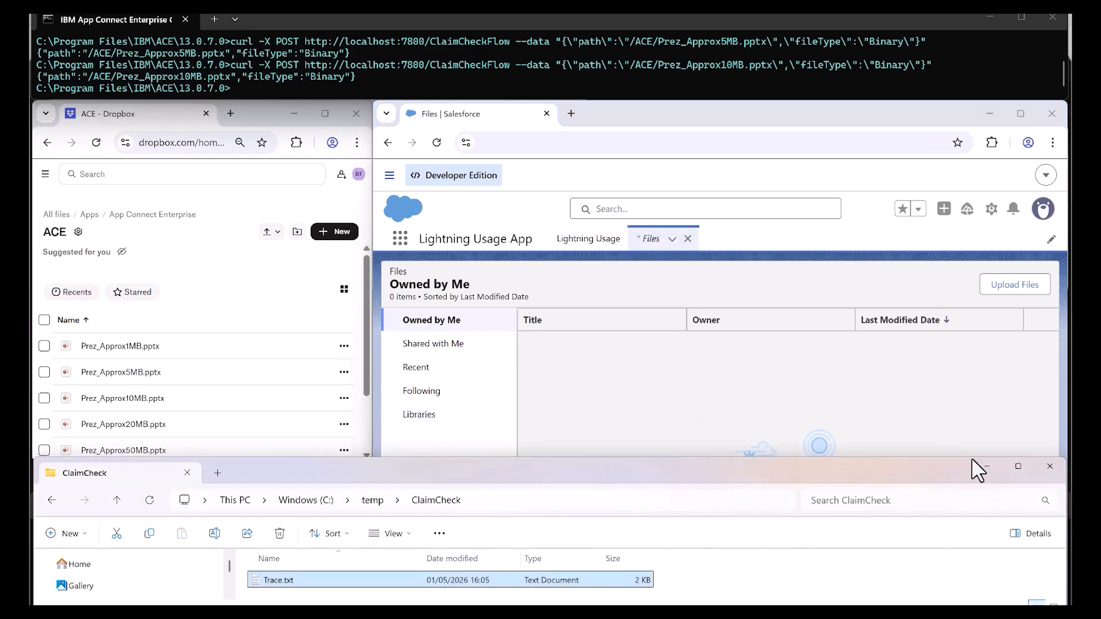
pyautogui.click(1001, 475)
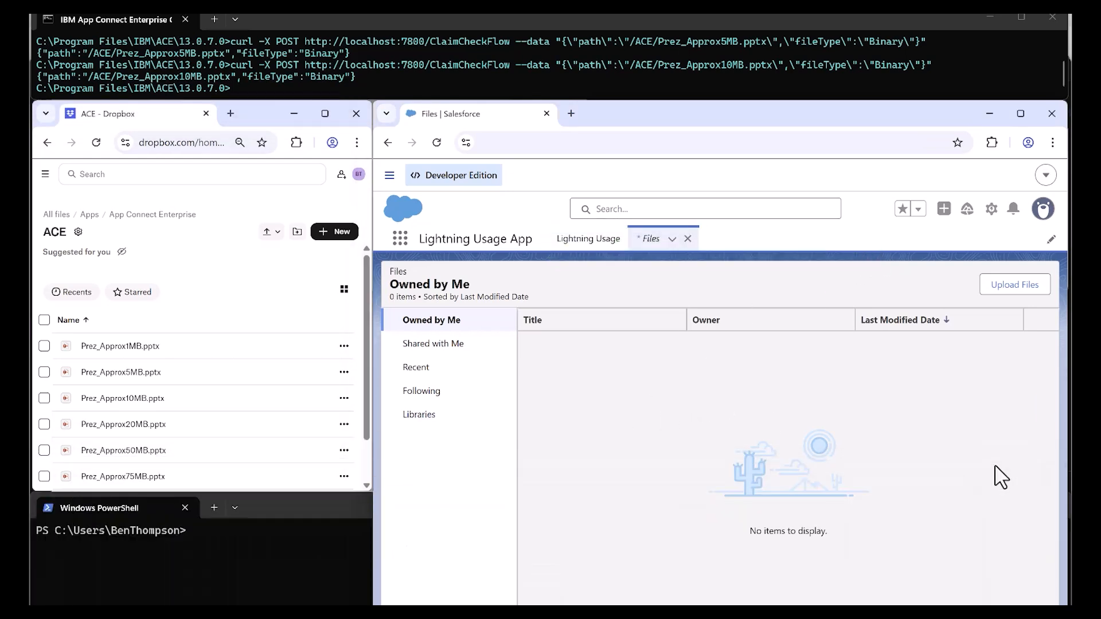
pyautogui.click(318, 582)
pyautogui.press('Up')
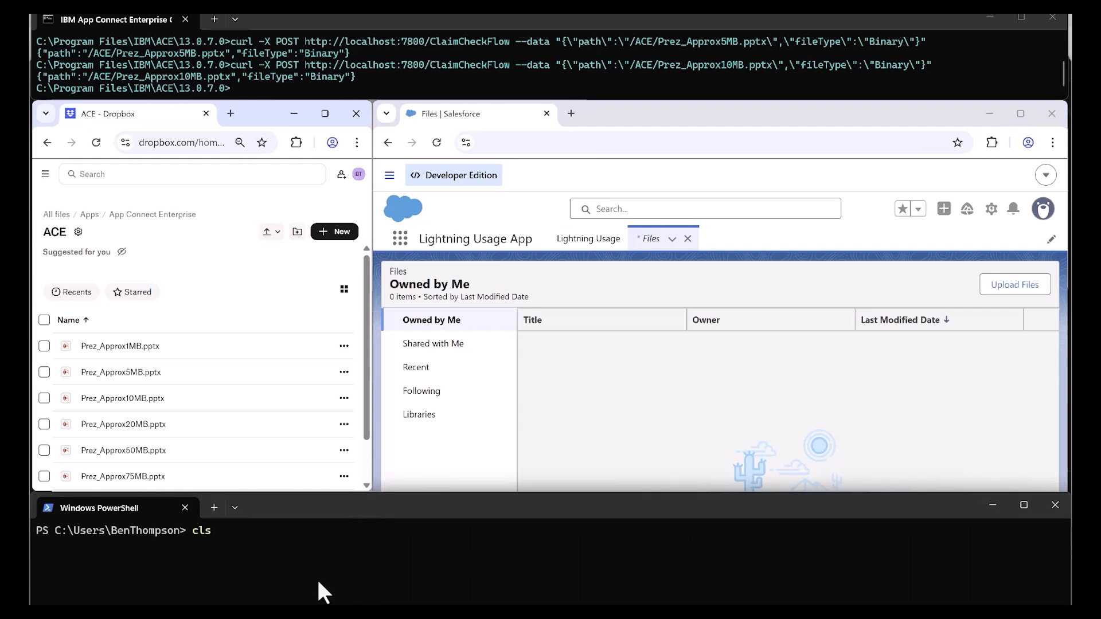
pyautogui.press('Up')
pyautogui.press('Return')
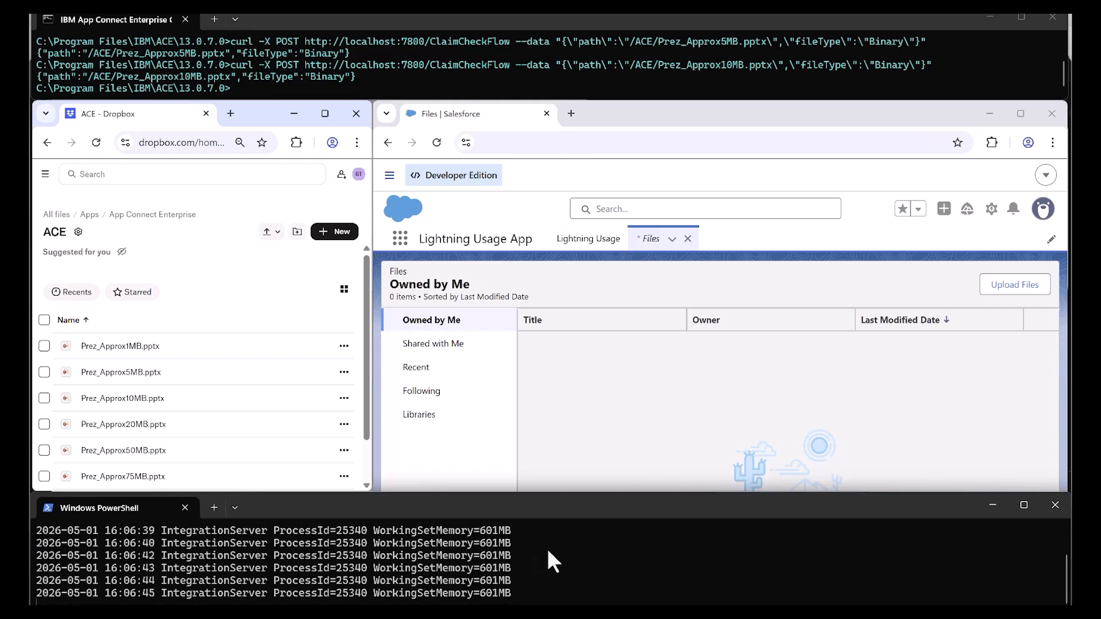
# Recall the last curl command in the App Connect Enterprise console, change its path to /ACE/Prez_Approx20MB.pptx, and send it to ClaimCheckFlow.
pyautogui.click(552, 61)
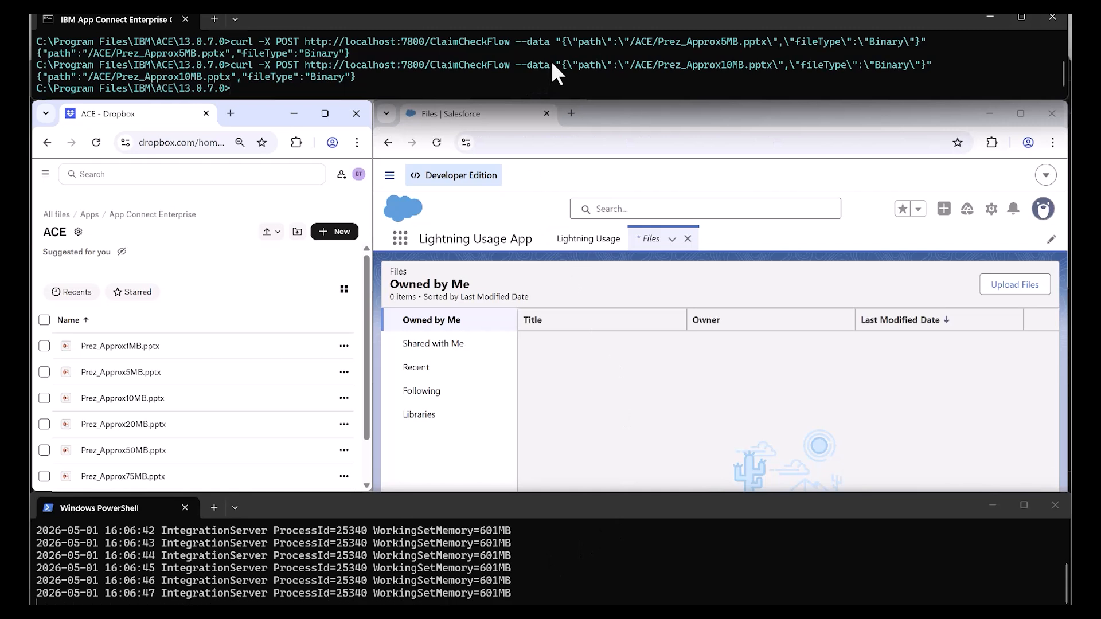
pyautogui.press('Up')
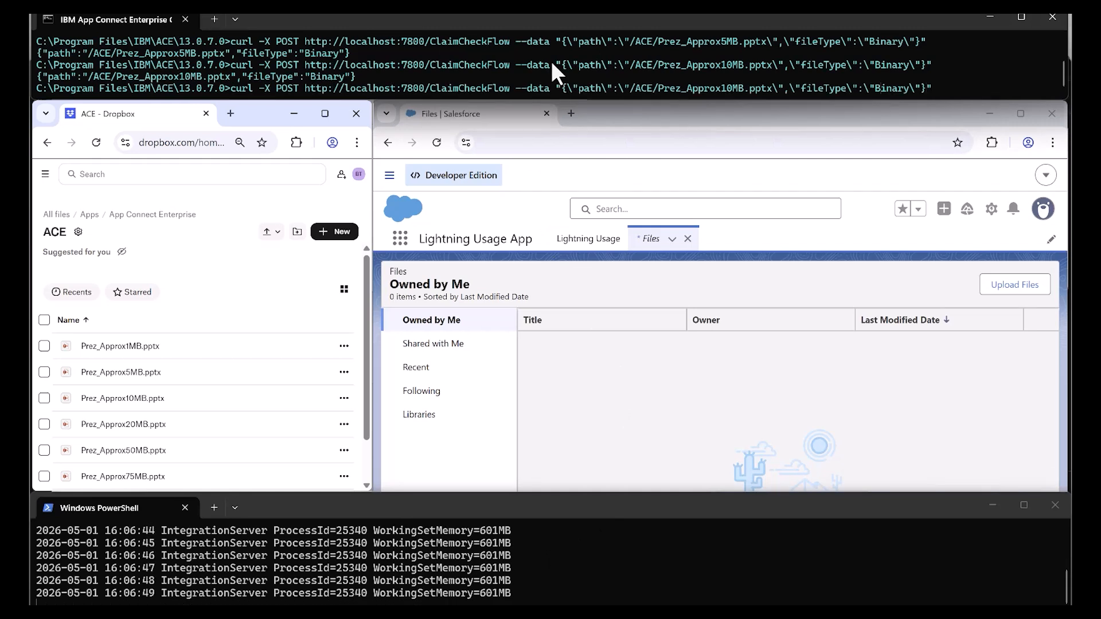
pyautogui.press('Left')
pyautogui.press('Left')
pyautogui.press('Left')
pyautogui.press('Left')
pyautogui.press('Left')
pyautogui.press('Left')
pyautogui.press('Left')
pyautogui.press('Left')
pyautogui.press('Left')
pyautogui.press('Left')
pyautogui.press('Left')
pyautogui.press('Left')
pyautogui.press('BackSpace')
pyautogui.write('2')
pyautogui.press('Return')
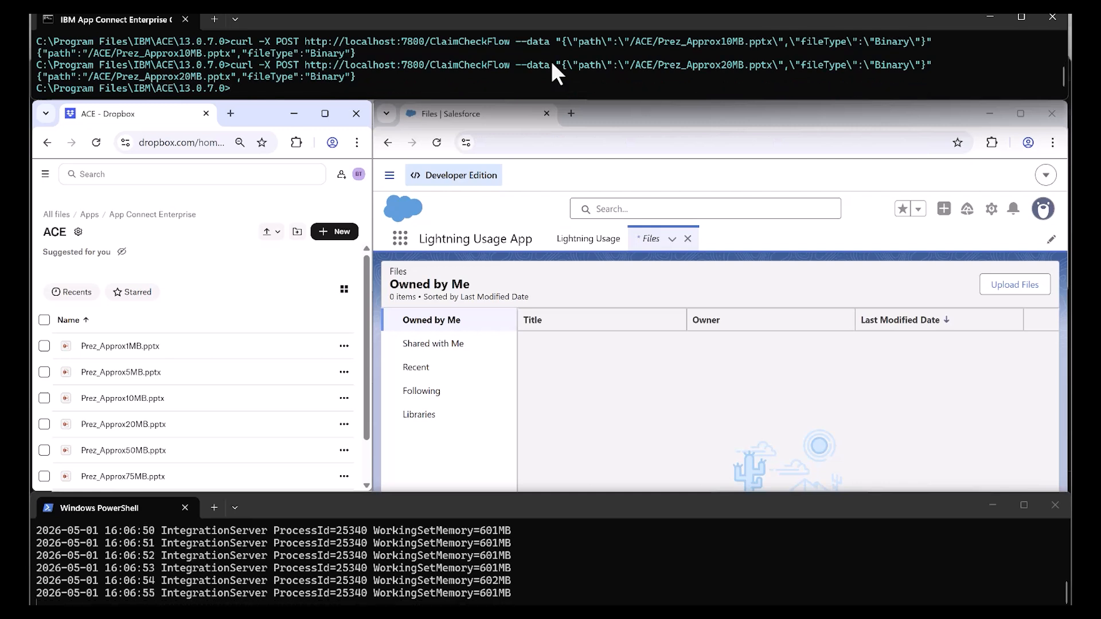
# Send the curl request to ClaimCheckFlow again with the path changed to /ACE/Prez_Approx50MB.pptx.
pyautogui.press('Up')
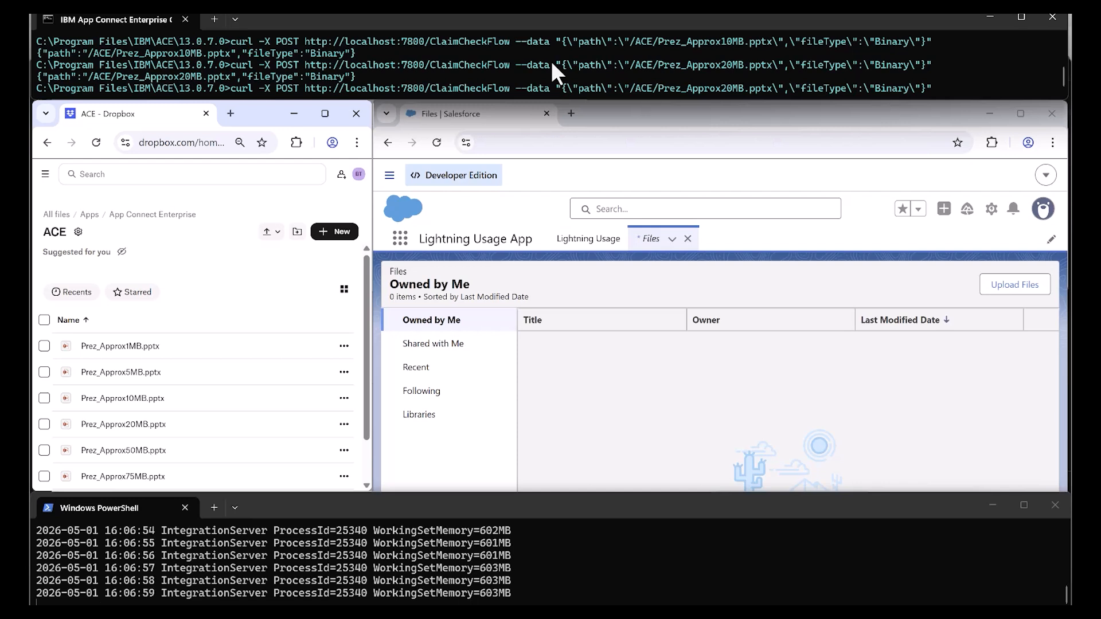
pyautogui.press('BackSpace')
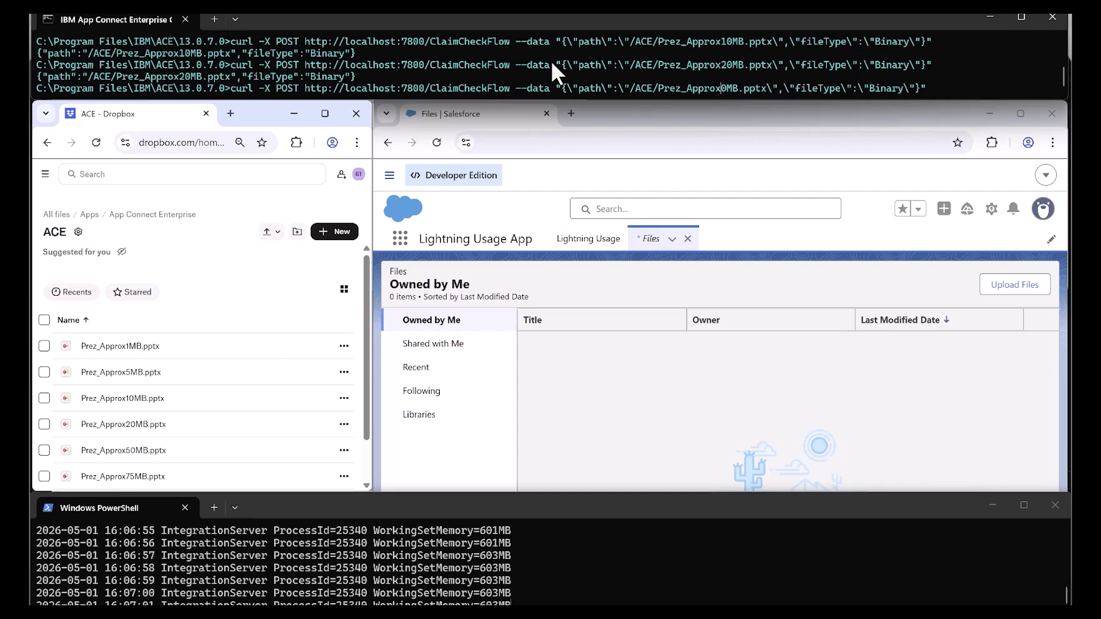
pyautogui.write('5')
pyautogui.press('Return')
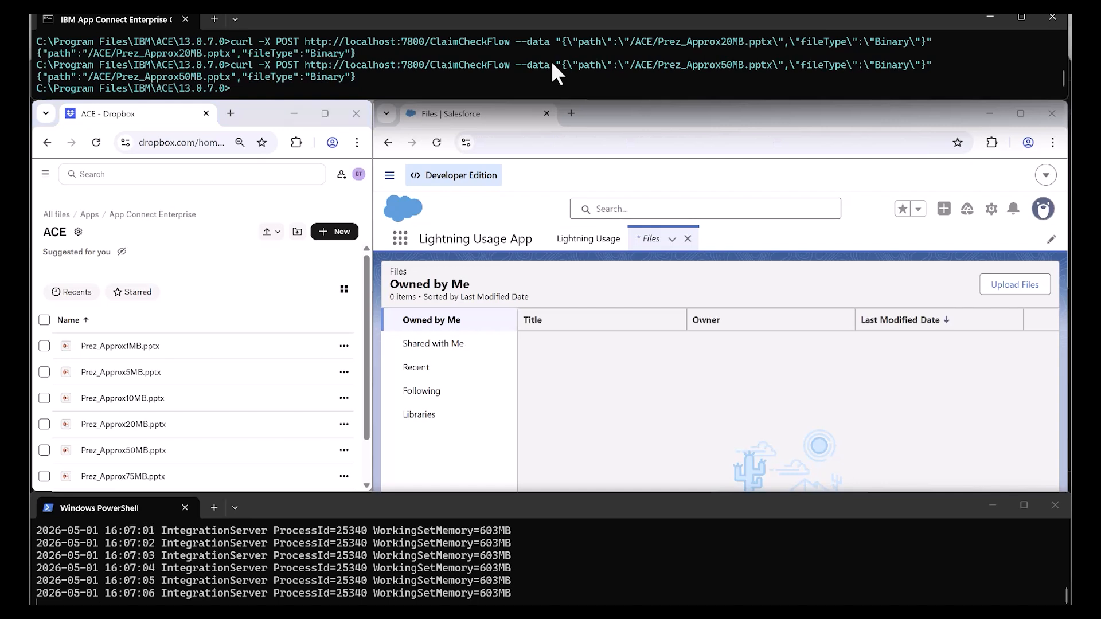
# Refresh the Salesforce file list to check for the transferred presentations, and bring the PowerShell memory log to the front.
pyautogui.click(622, 114)
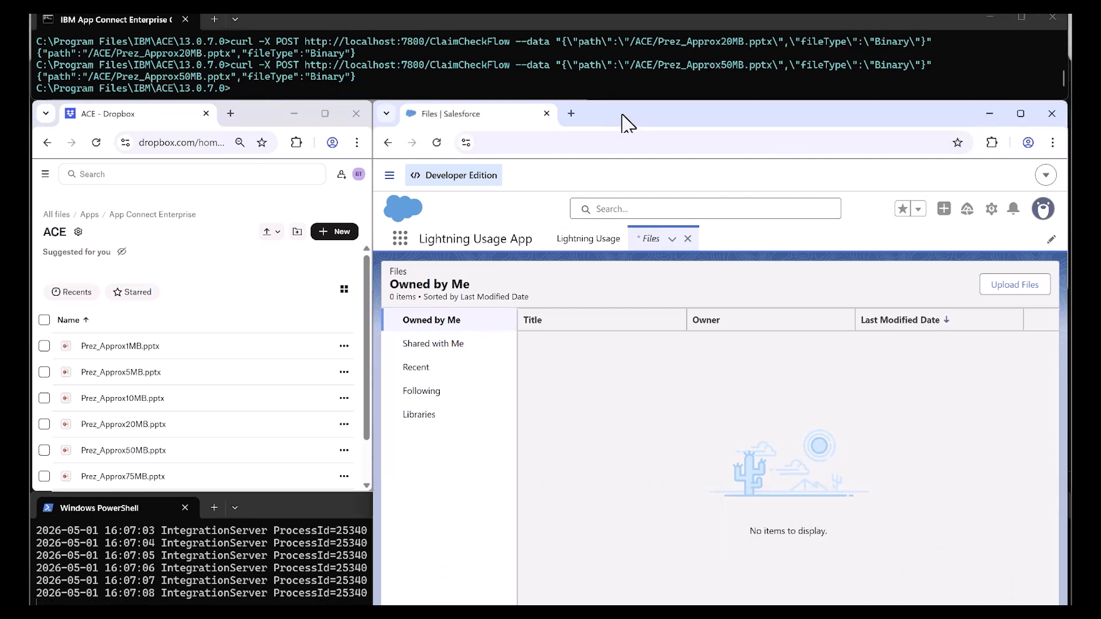
pyautogui.click(438, 142)
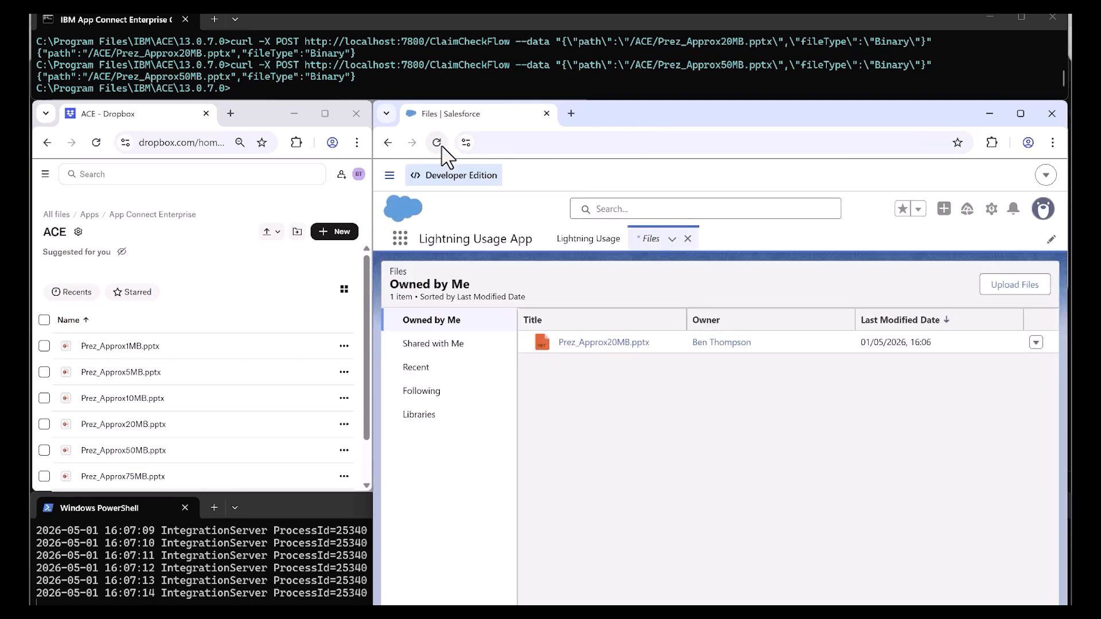
pyautogui.click(442, 148)
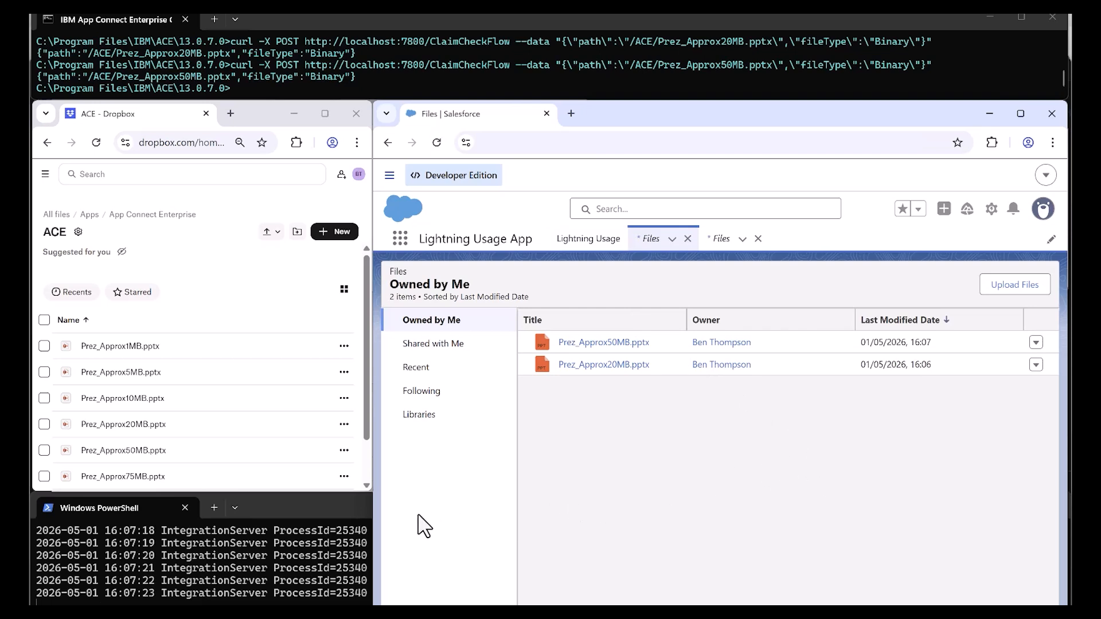
pyautogui.click(328, 507)
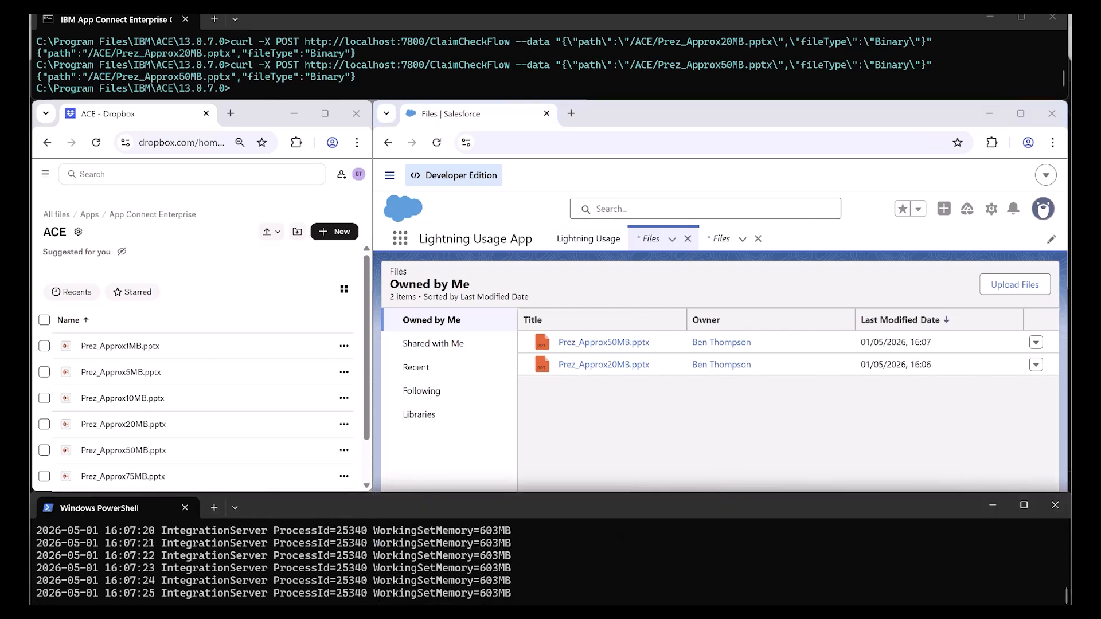